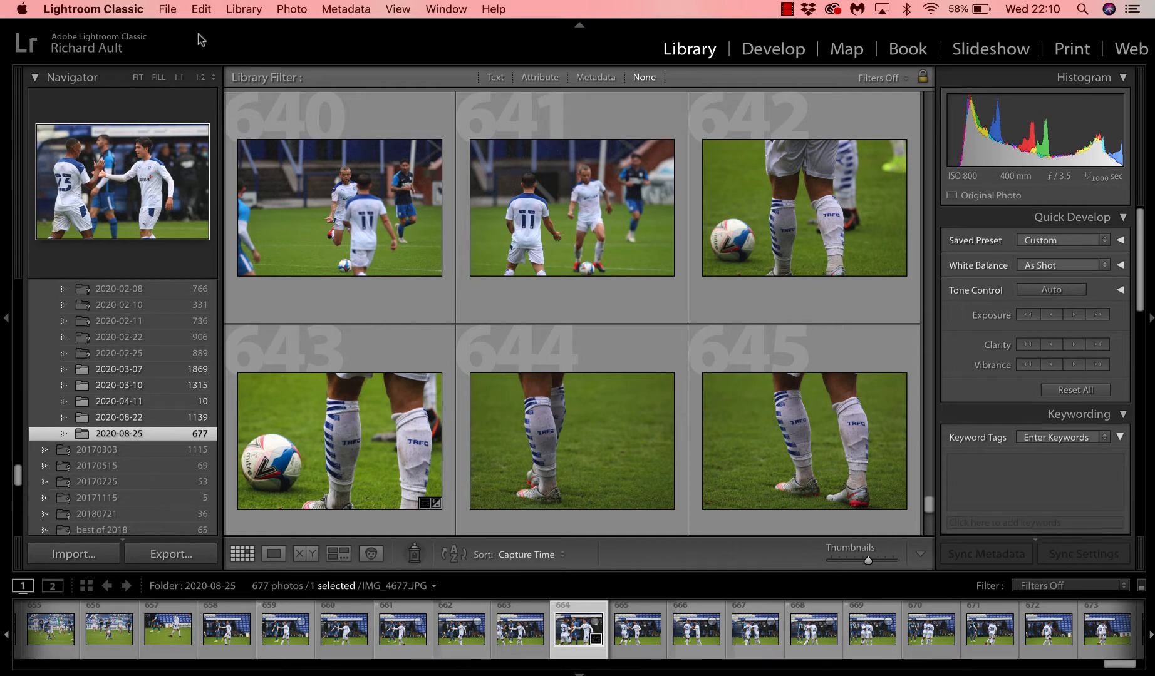
# Open the photo import and choose the NO NAME memory card as the source device
pyautogui.click(172, 14)
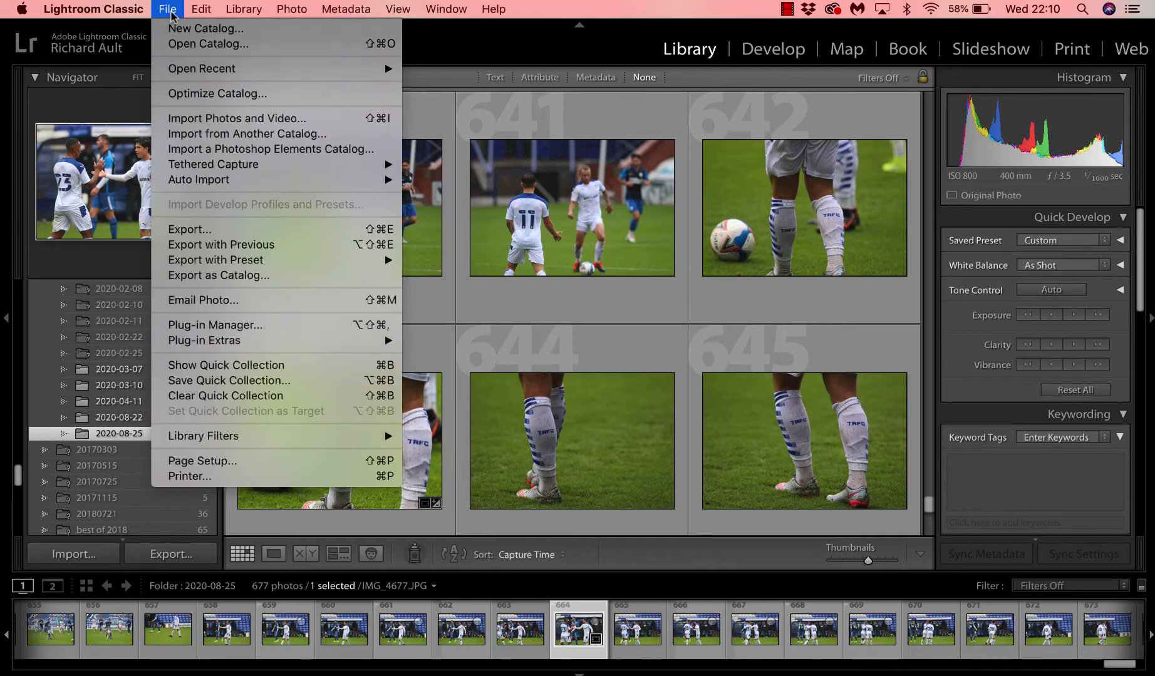
pyautogui.click(196, 116)
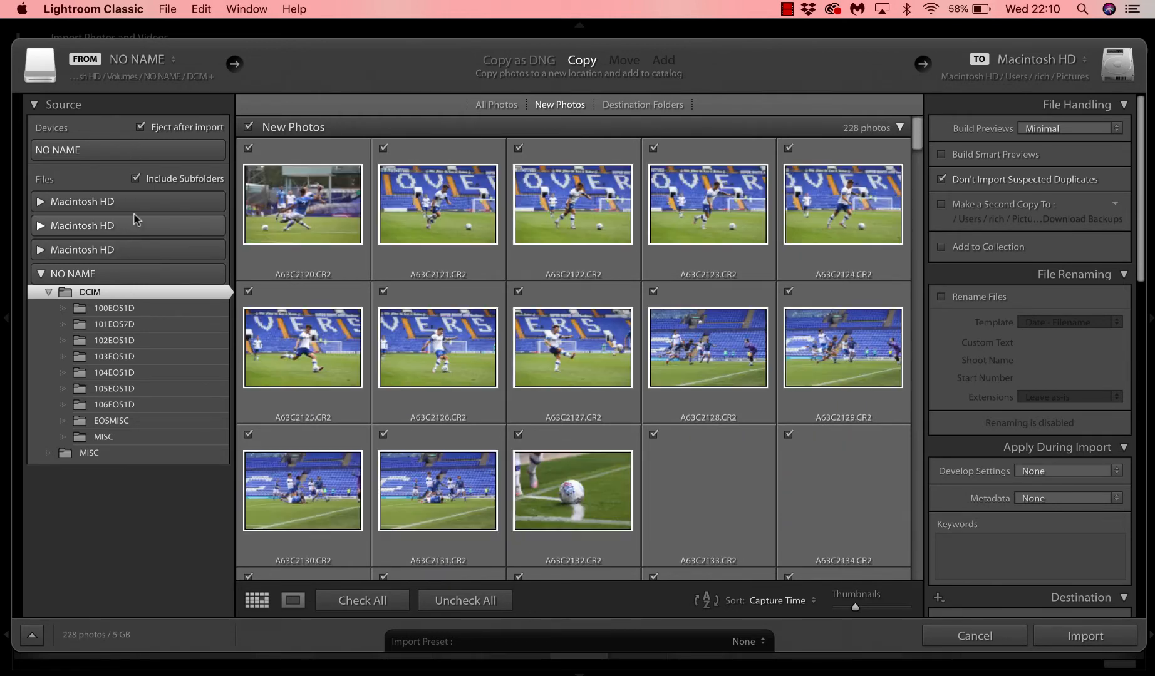
pyautogui.click(125, 158)
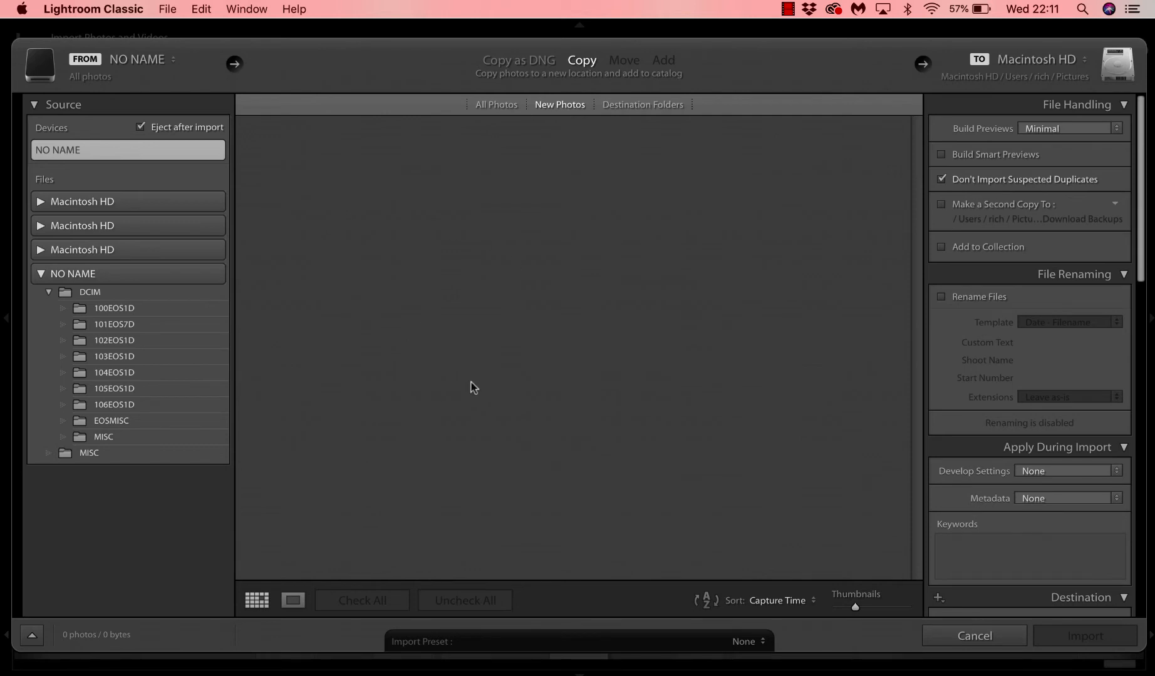
# Show all photos on the card, examine the greyed-out ones, and close the import without importing anything
pyautogui.click(494, 107)
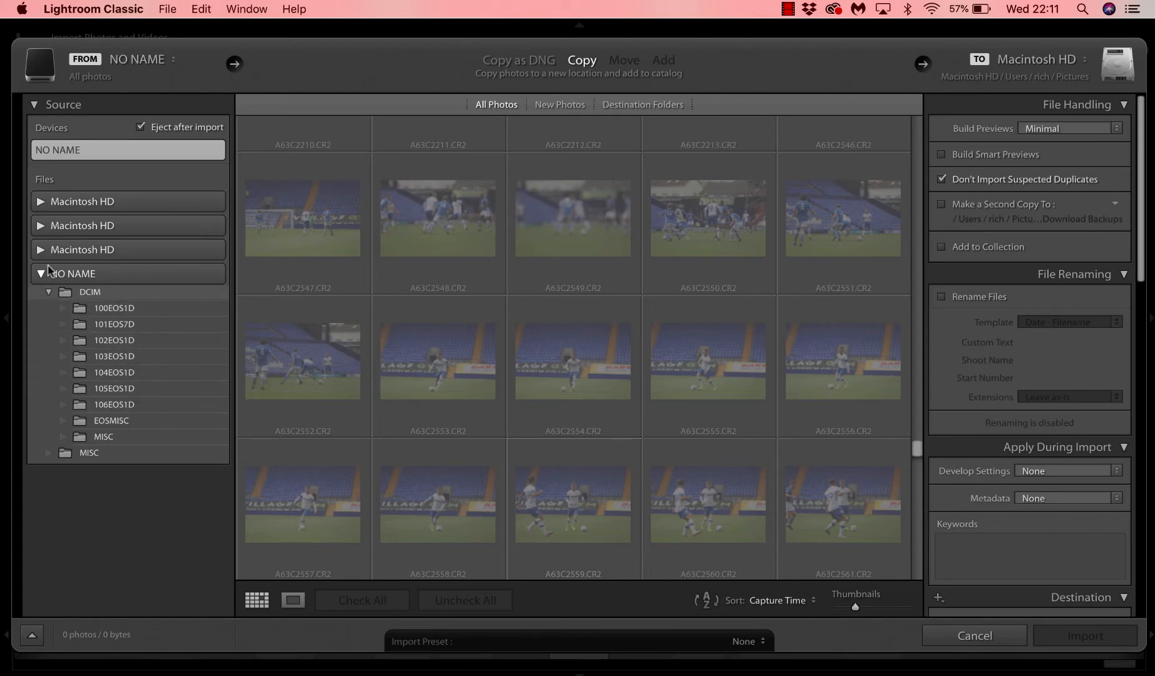
pyautogui.scroll(-4, 675, 498)
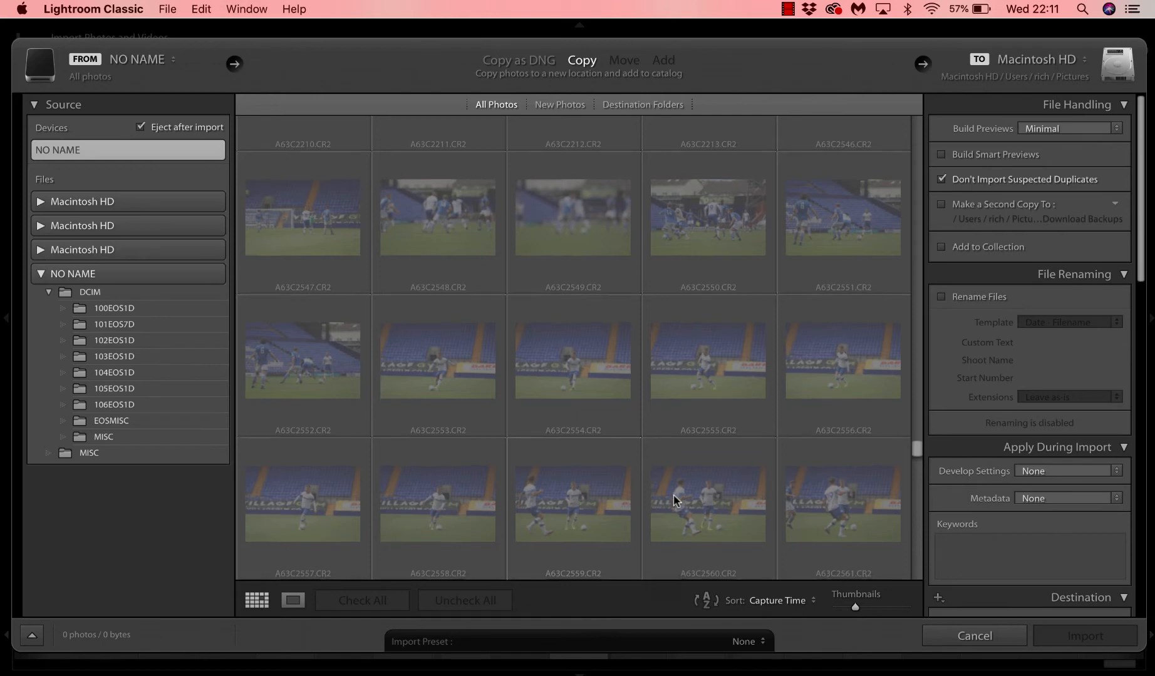
pyautogui.scroll(-2, 674, 499)
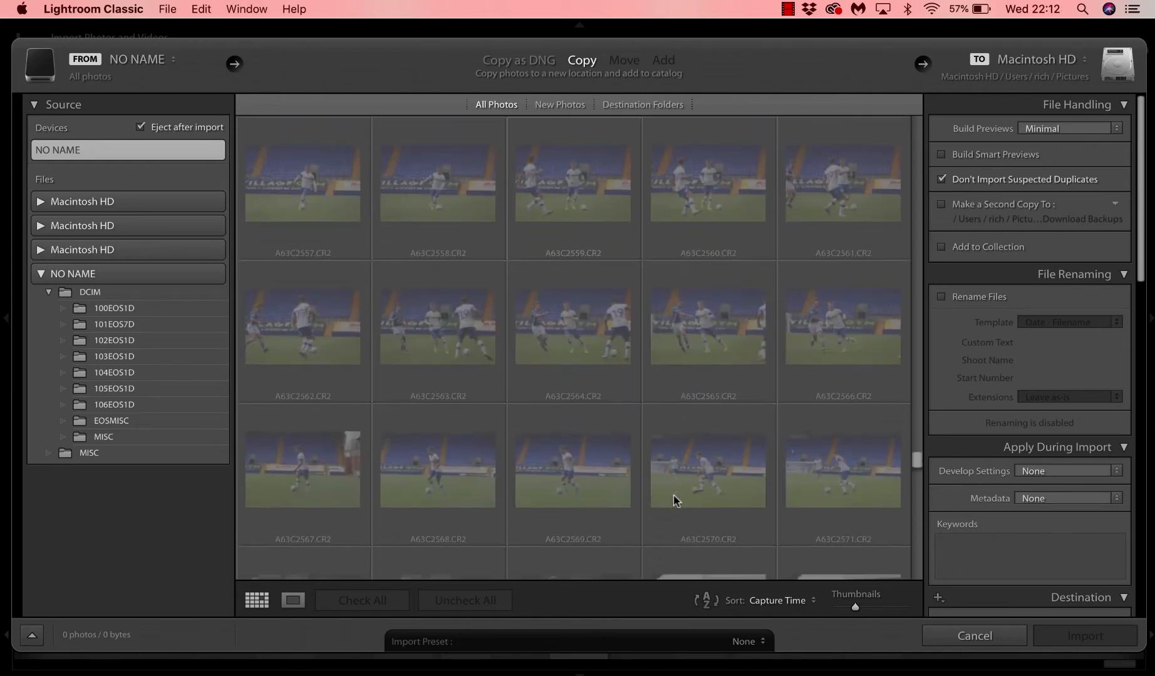
pyautogui.moveTo(674, 500)
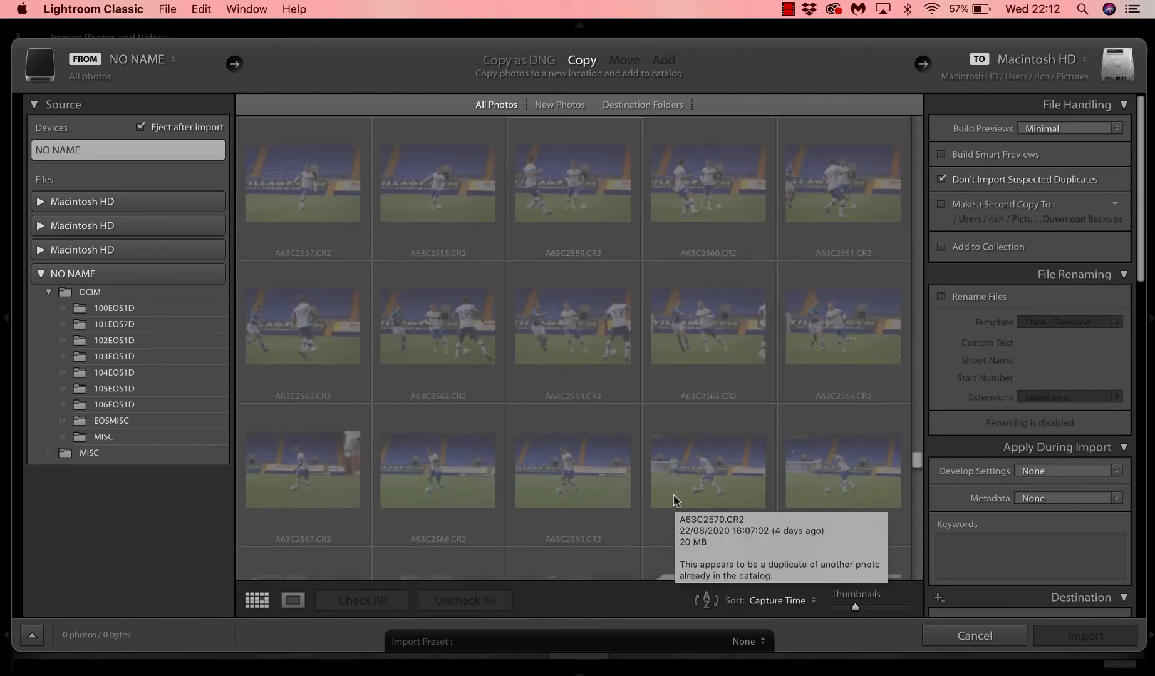
pyautogui.moveTo(576, 129)
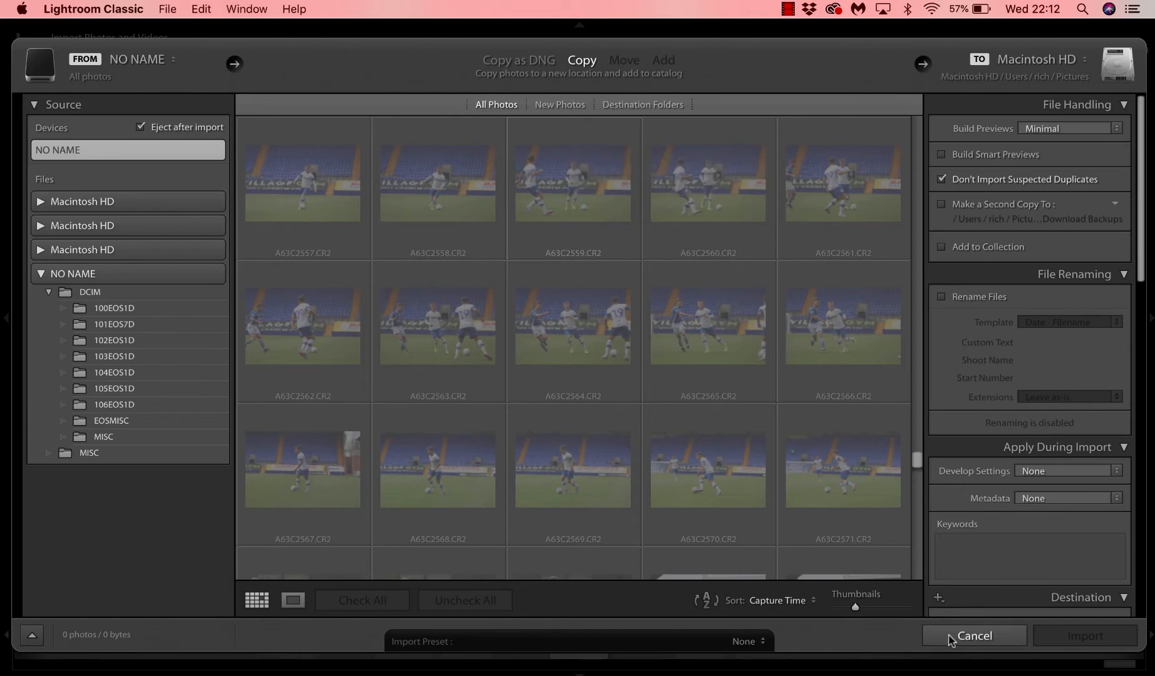
pyautogui.click(974, 636)
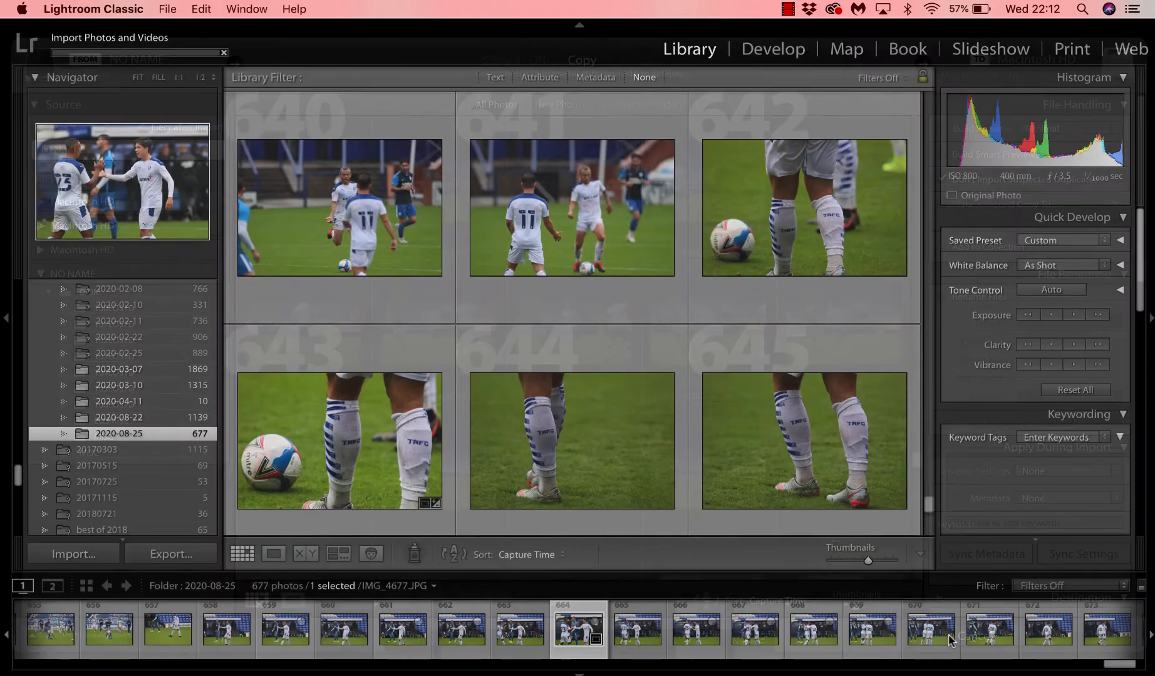
pyautogui.moveTo(950, 638)
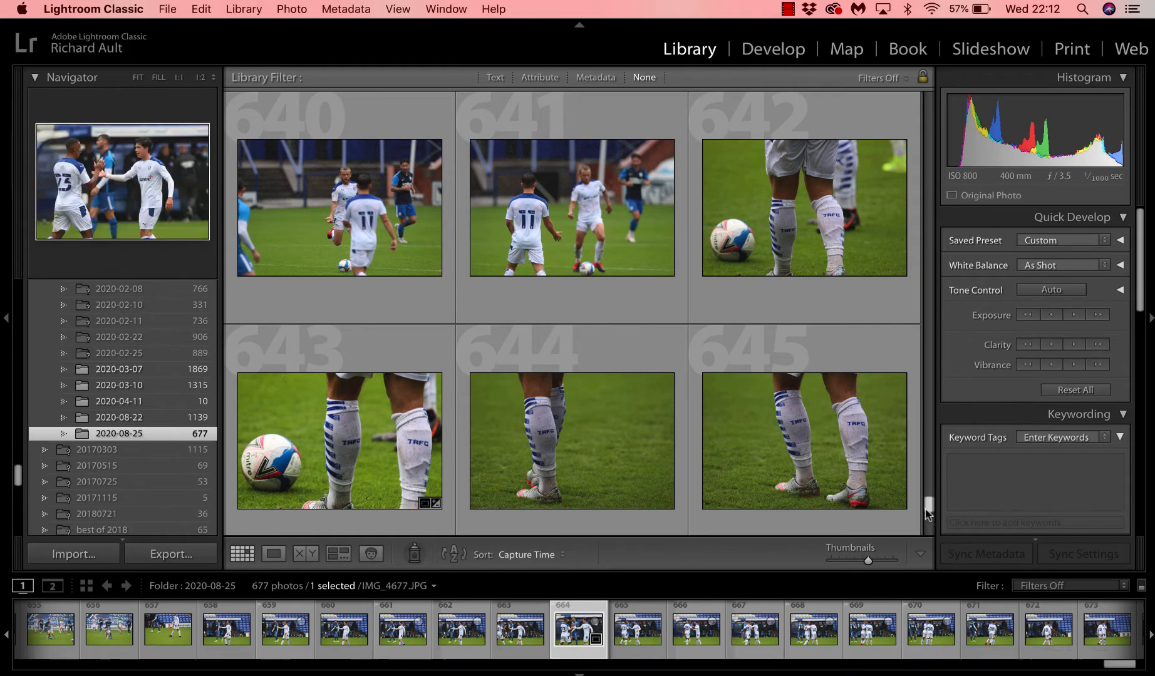
# Browse the 2020-08-25 folder in the grid from its first photos through the wide stadium shots
pyautogui.moveTo(927, 508); pyautogui.dragTo(915, 109)
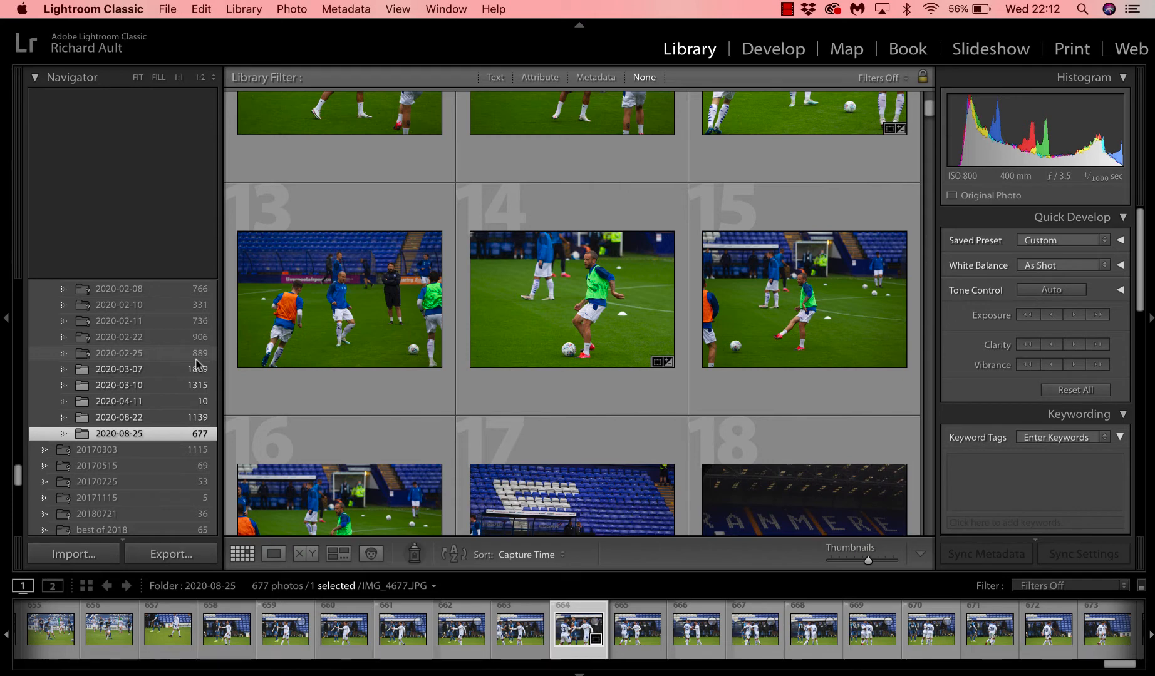
pyautogui.moveTo(200, 403)
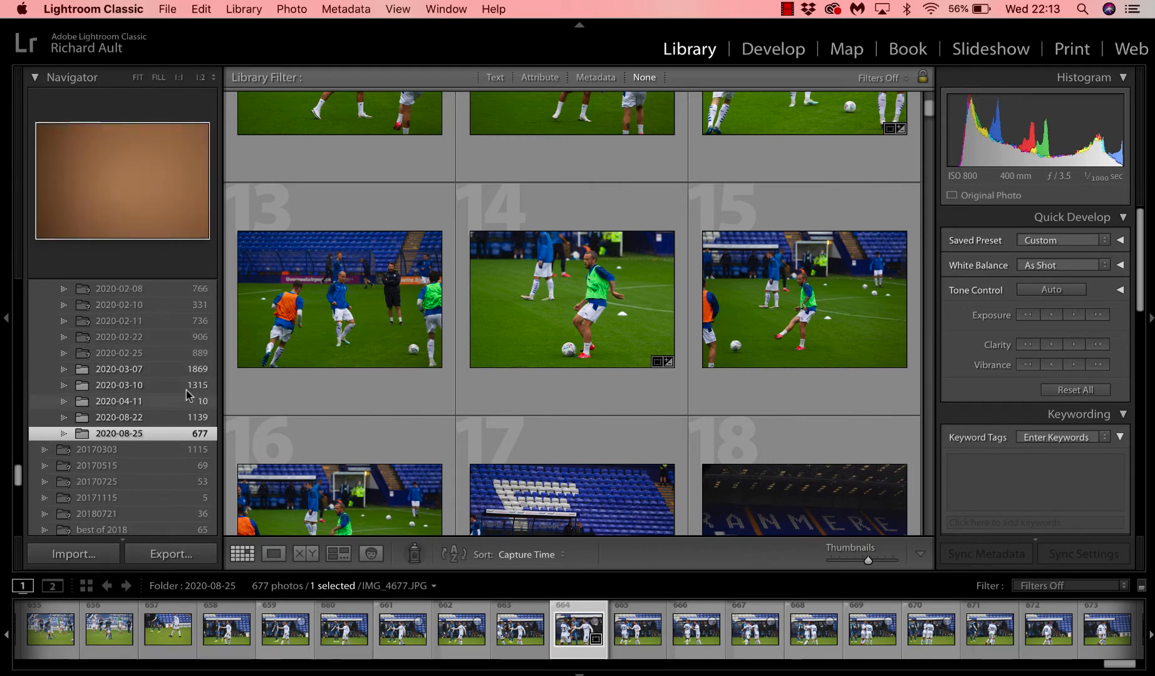
pyautogui.scroll(3, 174, 410)
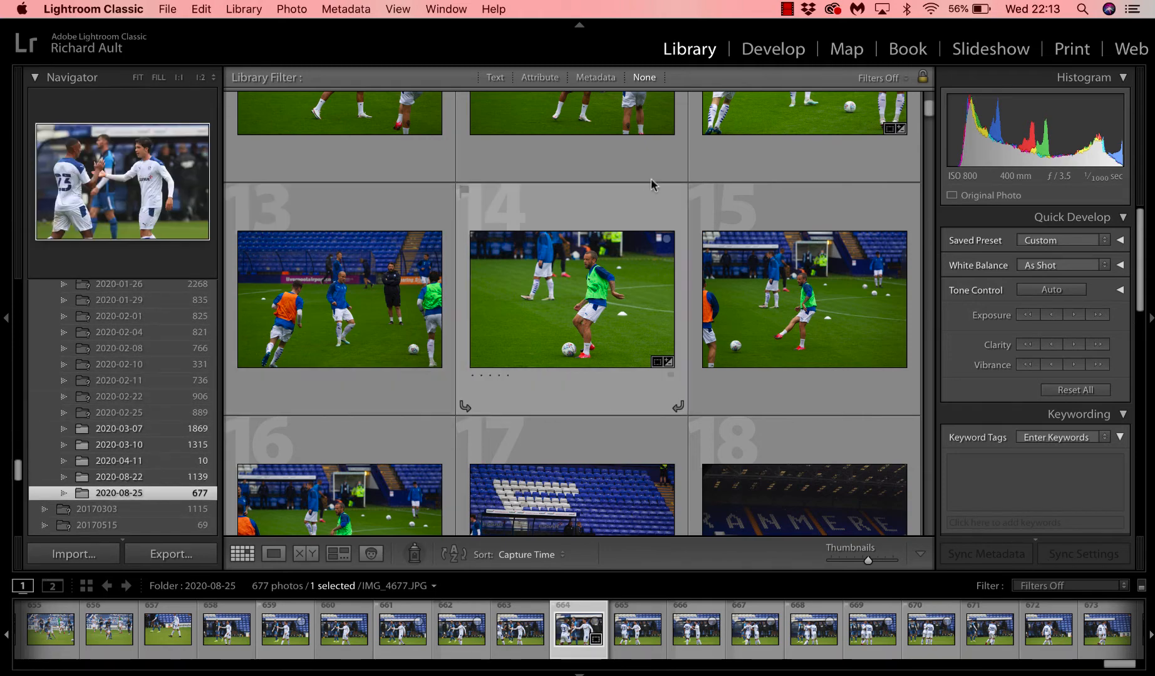
pyautogui.moveTo(928, 108); pyautogui.dragTo(927, 89)
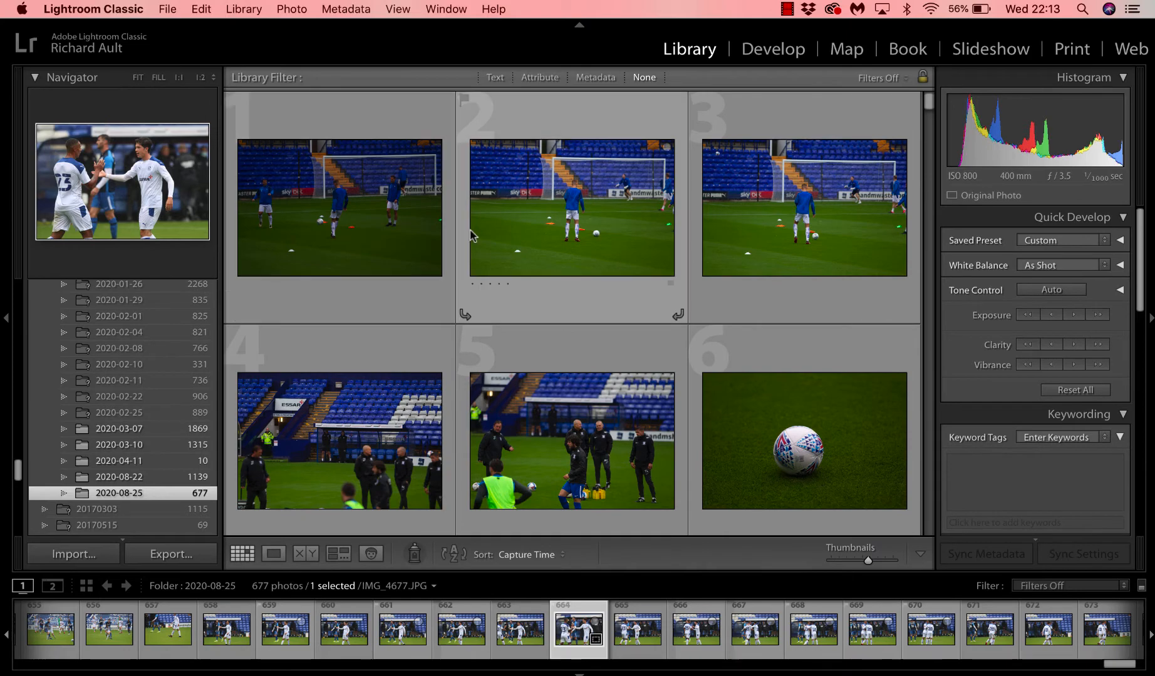
pyautogui.scroll(-10, 470, 231)
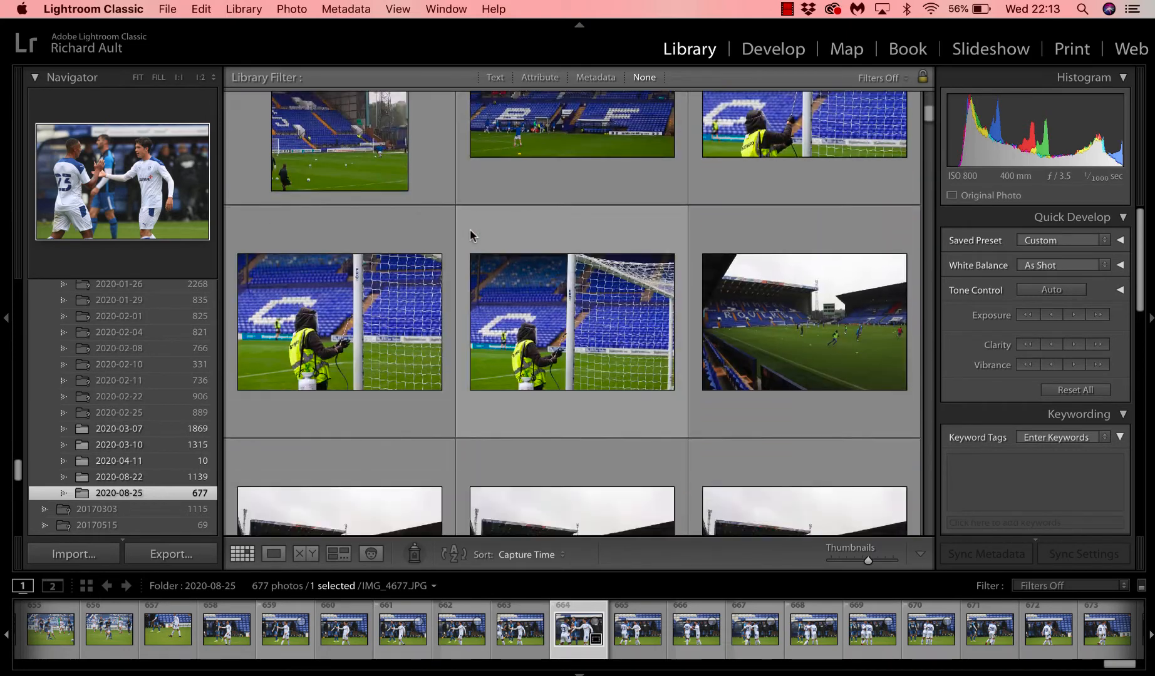
pyautogui.scroll(-10, 471, 231)
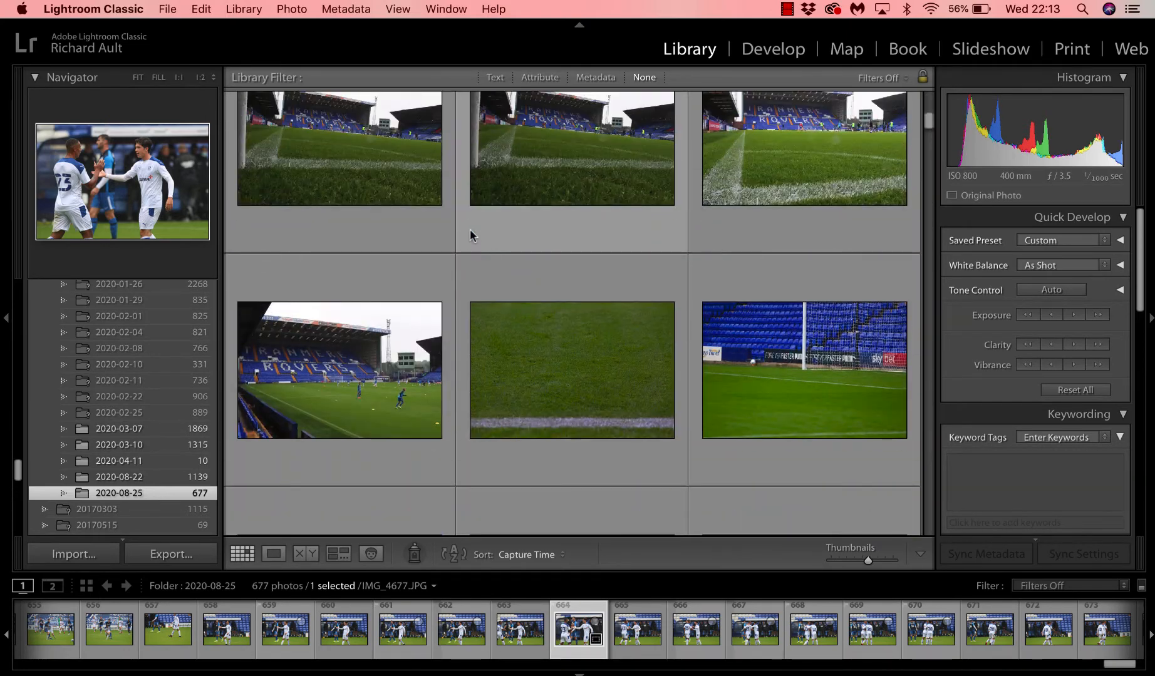
pyautogui.scroll(-5, 471, 228)
pyautogui.scroll(2, 471, 234)
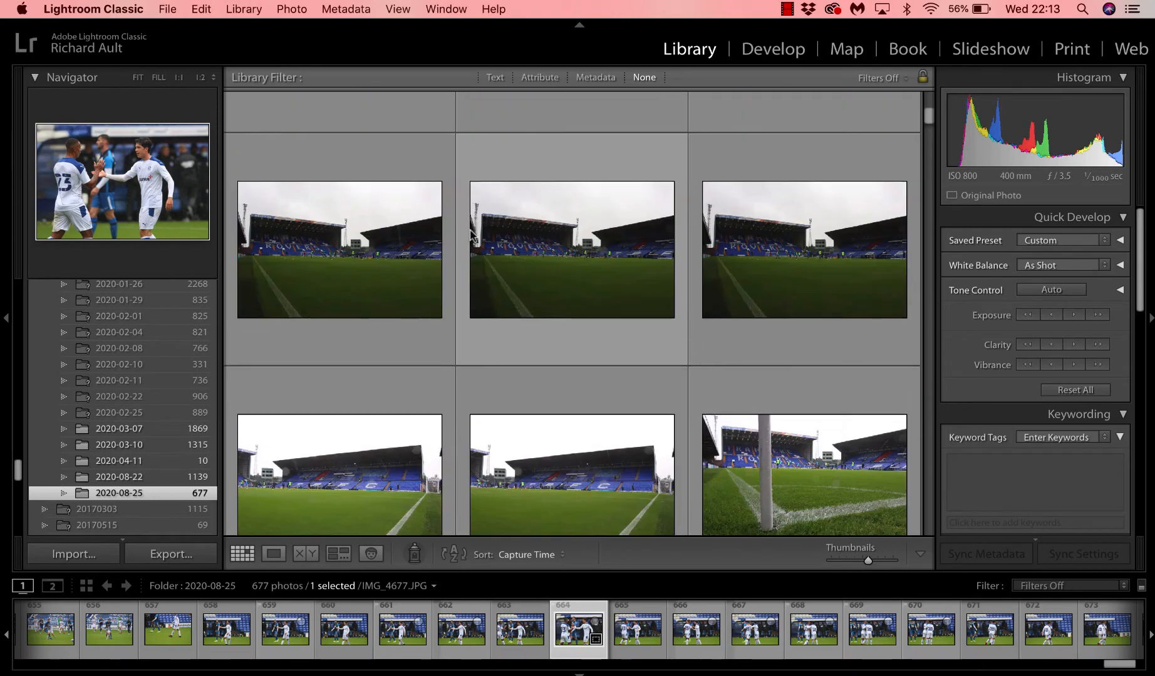
# Give the wide stadium photo IMG_4290.JPG a five-star rating
pyautogui.click(507, 332)
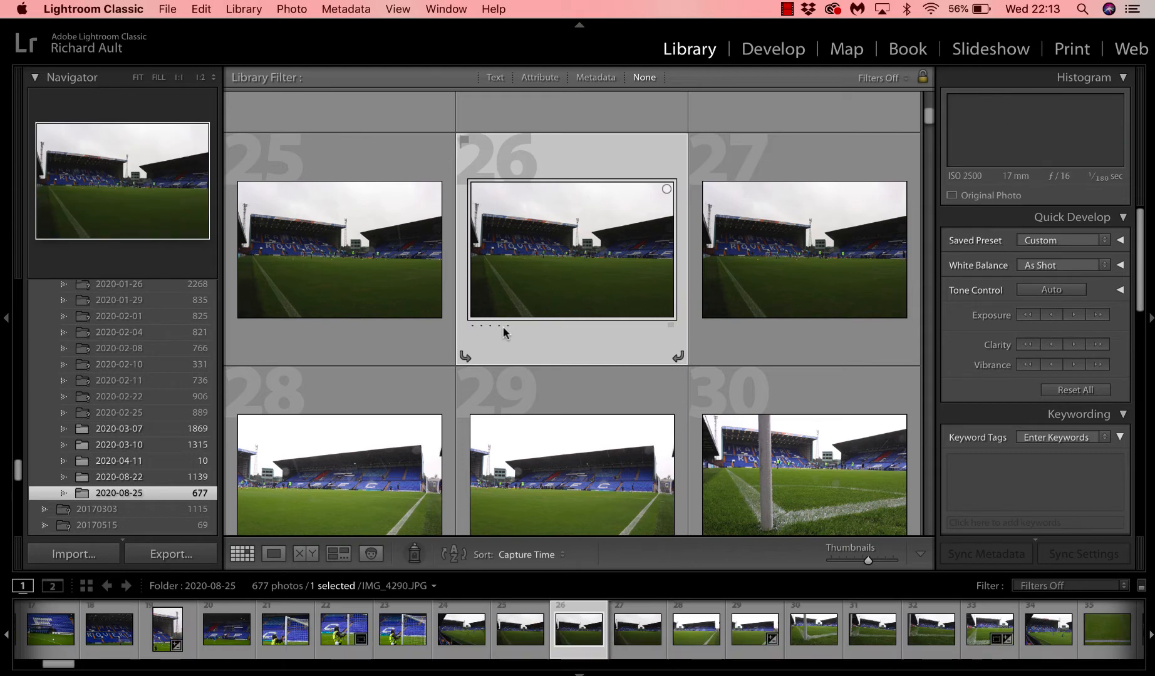
pyautogui.click(507, 328)
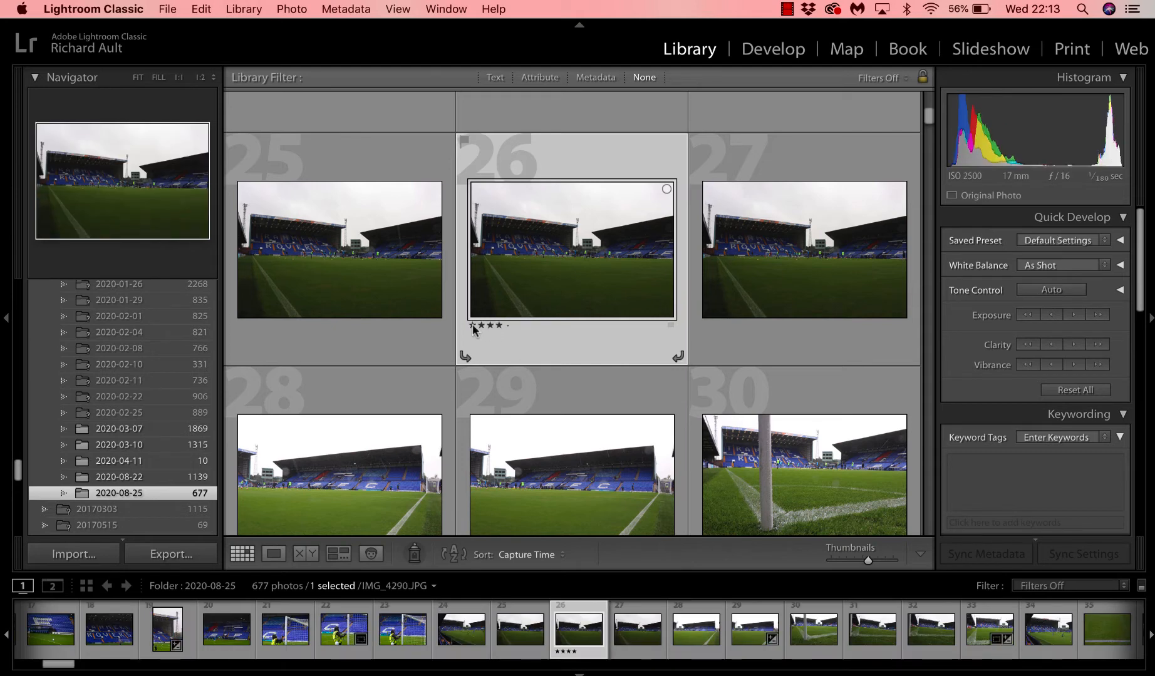
pyautogui.click(490, 325)
pyautogui.click(507, 325)
pyautogui.click(365, 245)
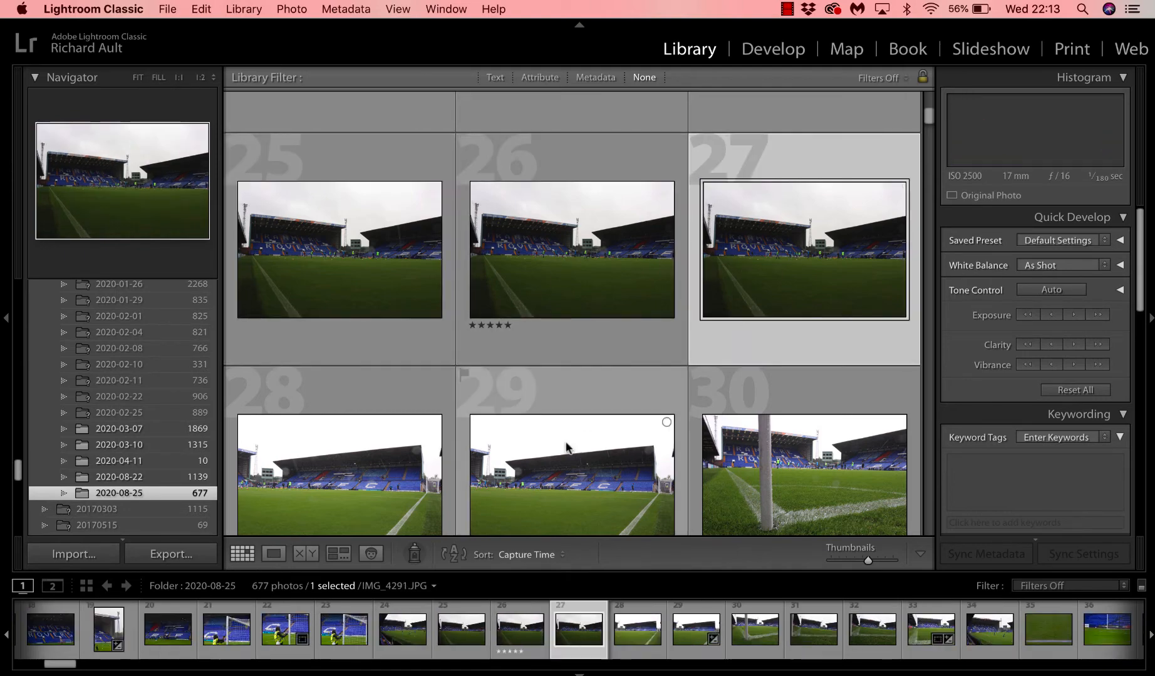
# Examine the stadium and pitch photos around IMG_4293.JPG in the grid to choose one for editing
pyautogui.click(567, 443)
pyautogui.scroll(-3, 460, 447)
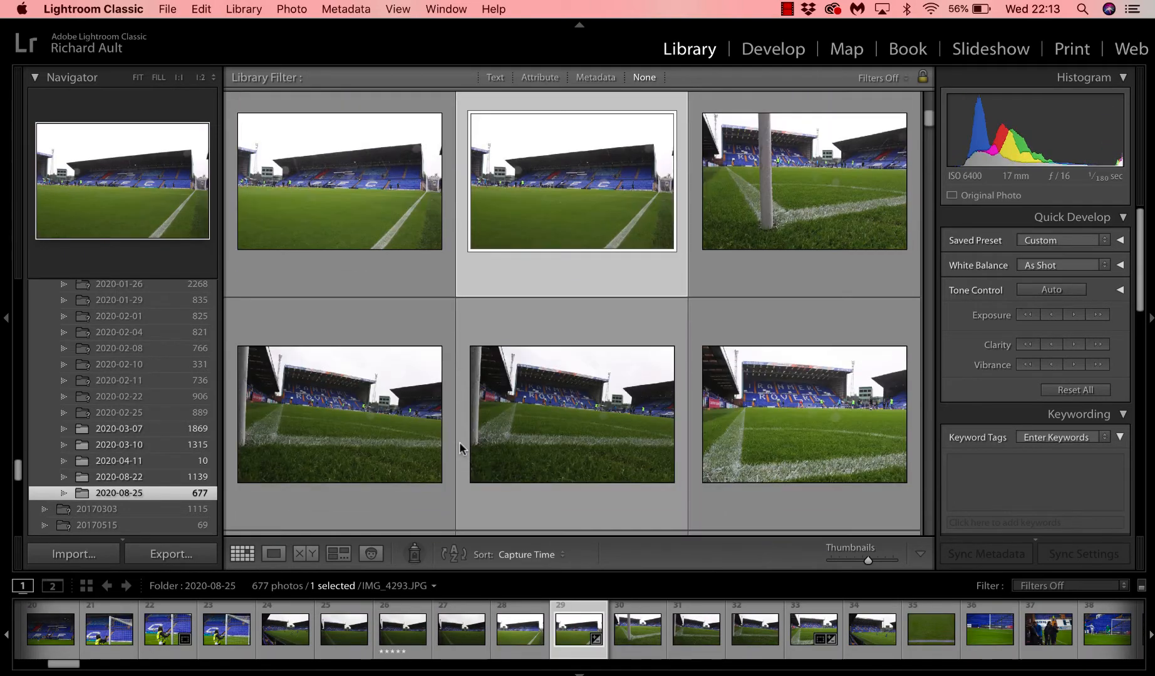
pyautogui.scroll(-1, 616, 449)
pyautogui.scroll(-4, 620, 457)
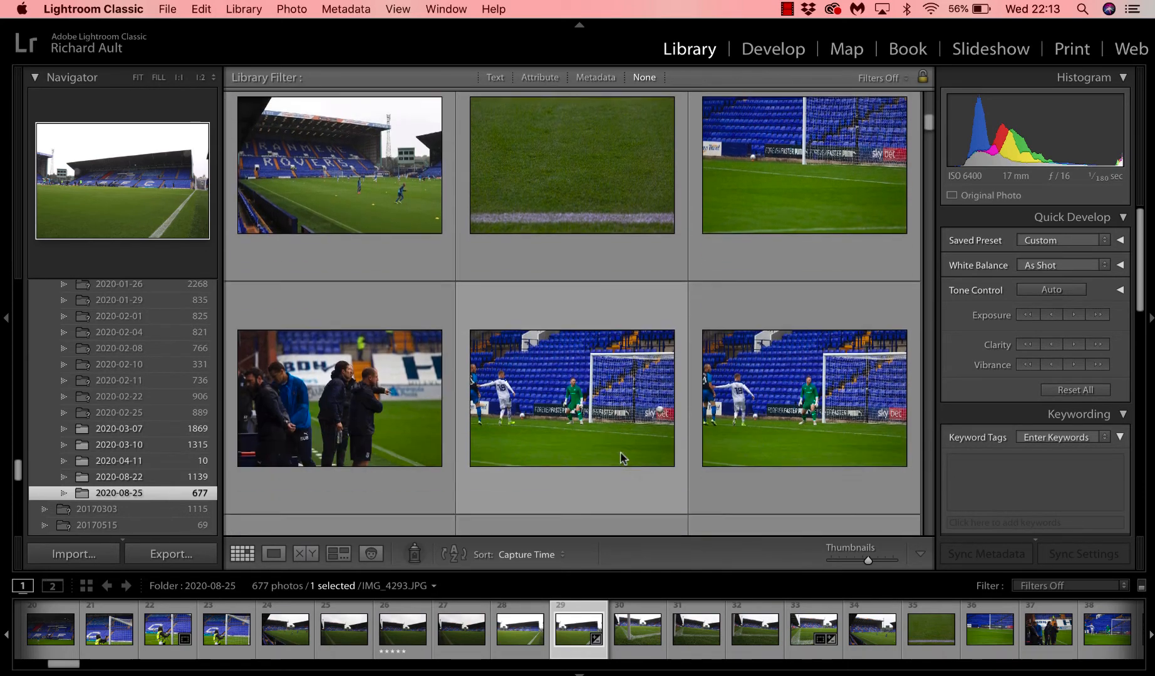
pyautogui.scroll(5, 622, 456)
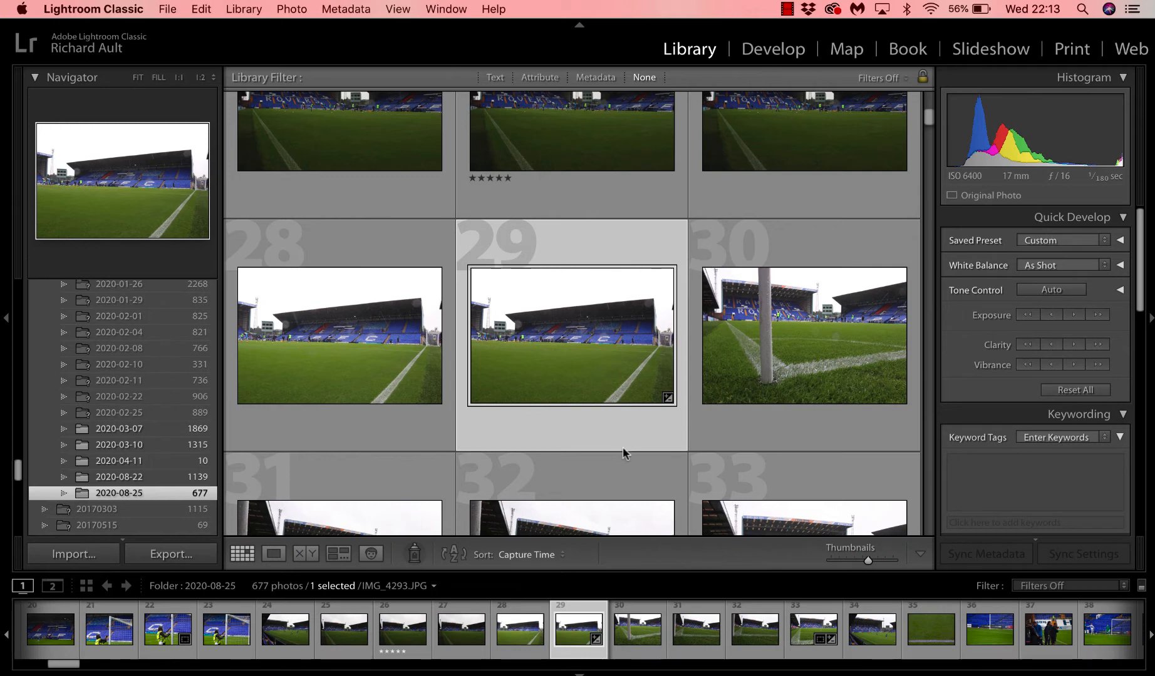
pyautogui.scroll(5, 620, 454)
pyautogui.scroll(-3, 623, 443)
pyautogui.scroll(-6, 624, 444)
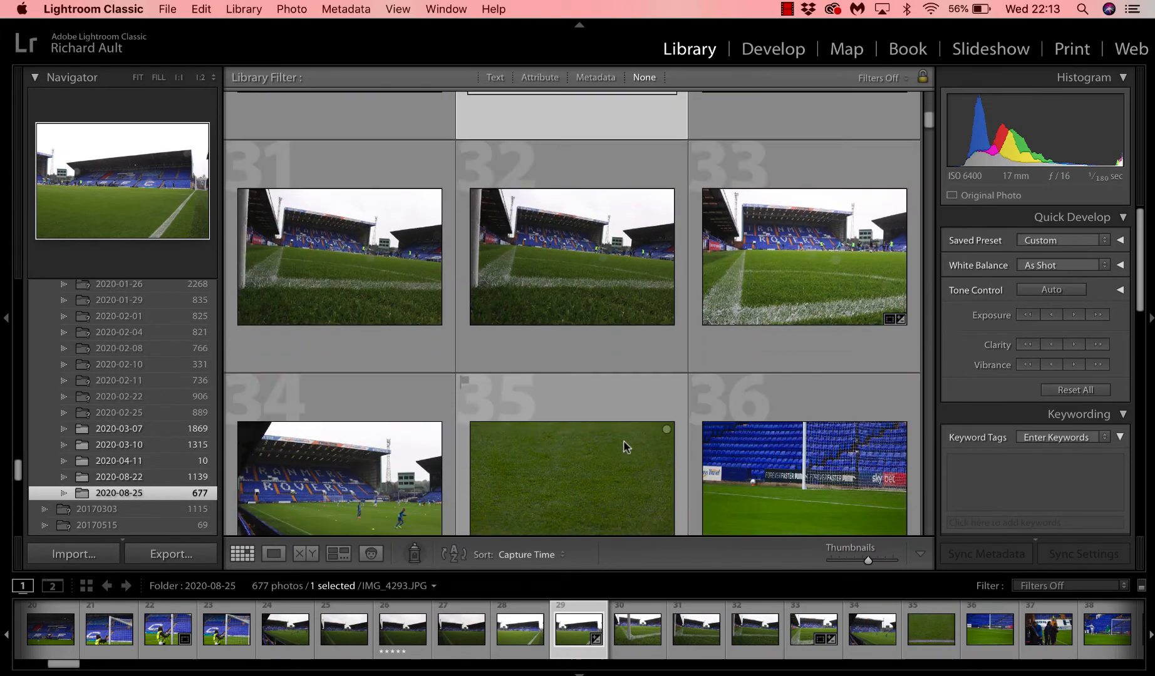
# Select the stadium photo IMG_4295.JPG with the goalpost in the corner and open it in the Develop module
pyautogui.click(430, 224)
pyautogui.scroll(1, 430, 223)
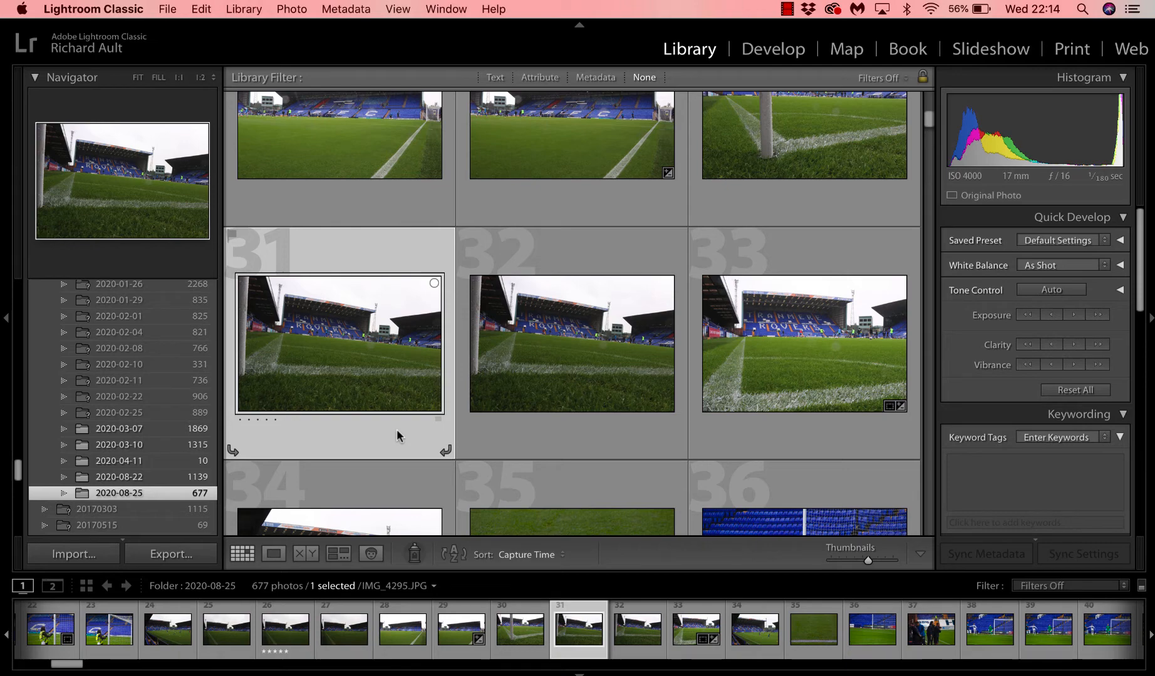
pyautogui.click(777, 54)
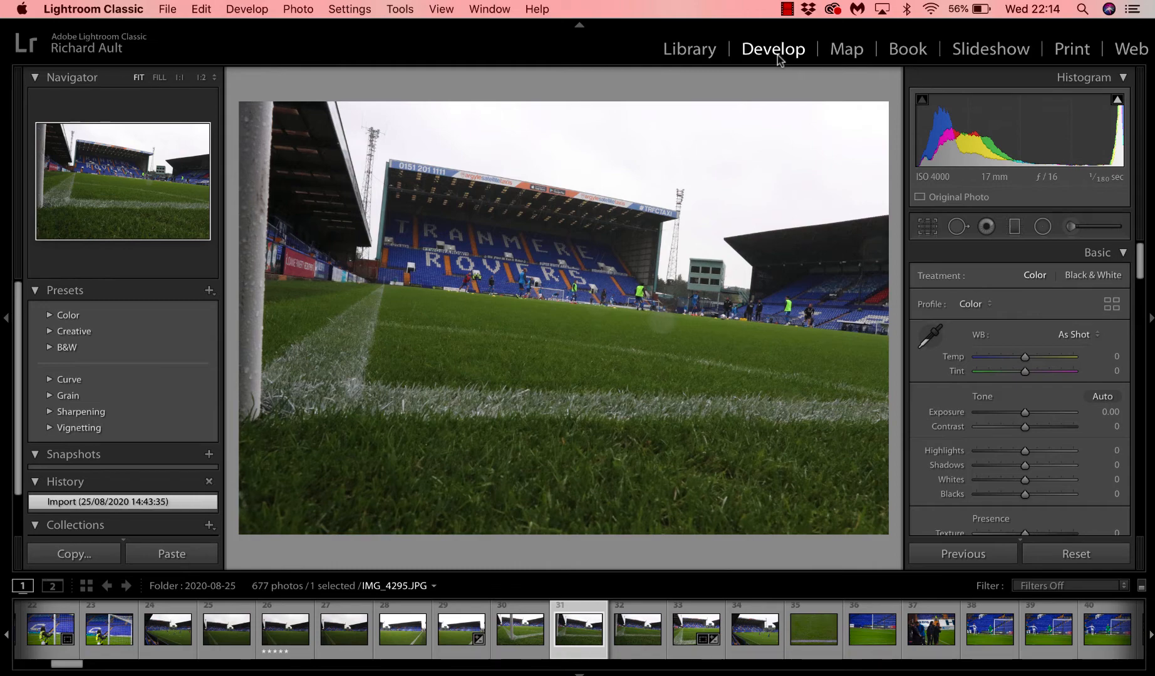
# Return to the Library grid and select the warm-up photo A63C2742.CR2
pyautogui.click(711, 56)
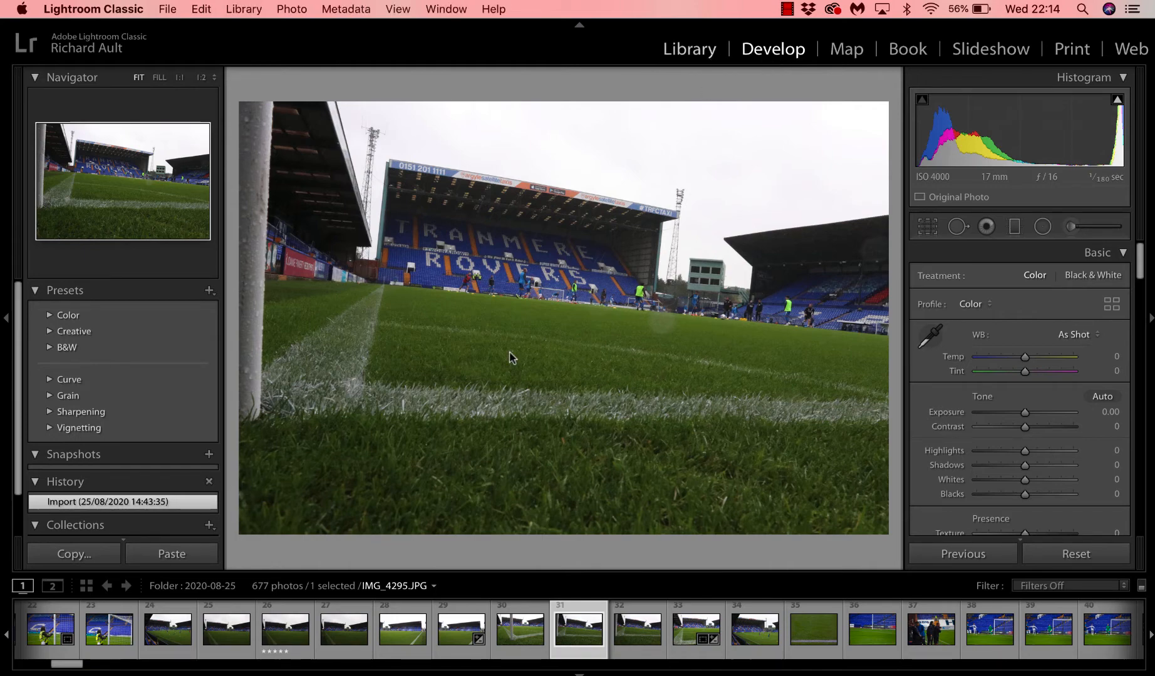
pyautogui.click(526, 335)
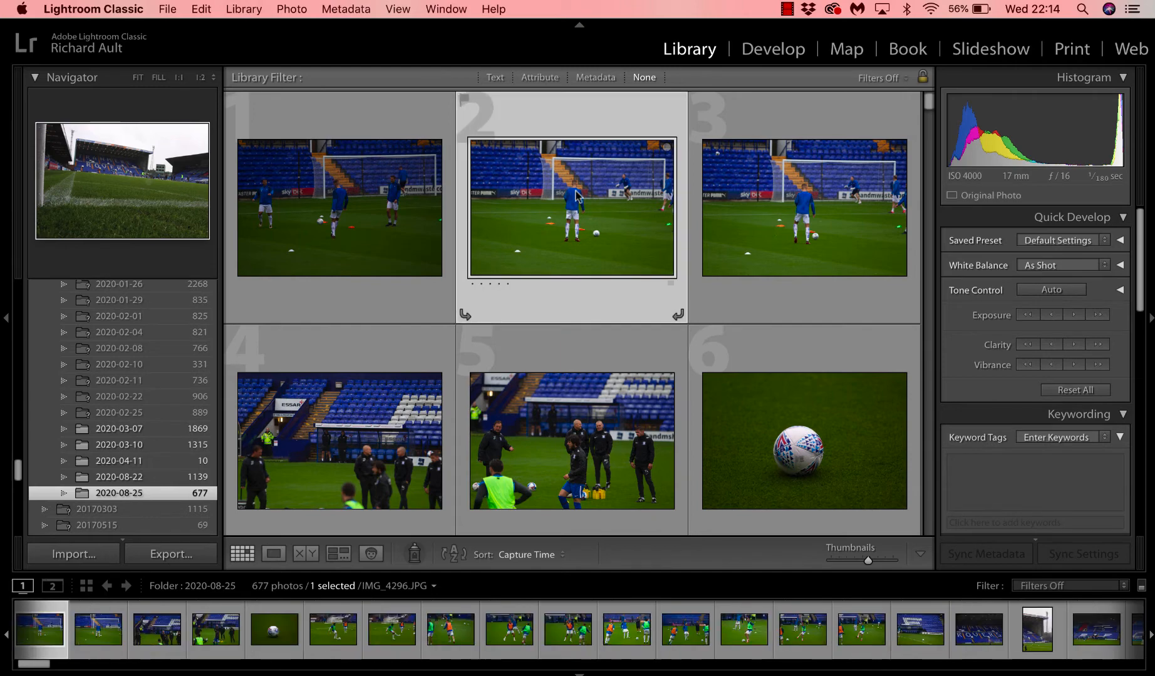
pyautogui.click(702, 208)
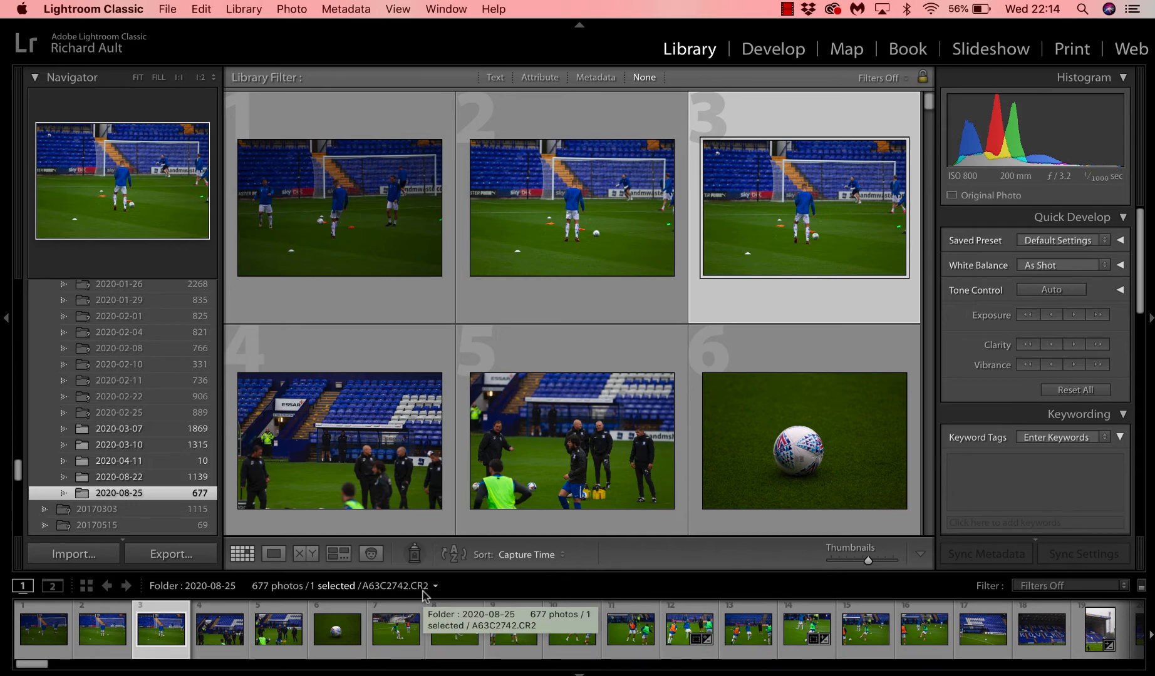
# Select the stadium photo IMG_4288.JPG and open it in the Develop module
pyautogui.scroll(-10, 473, 502)
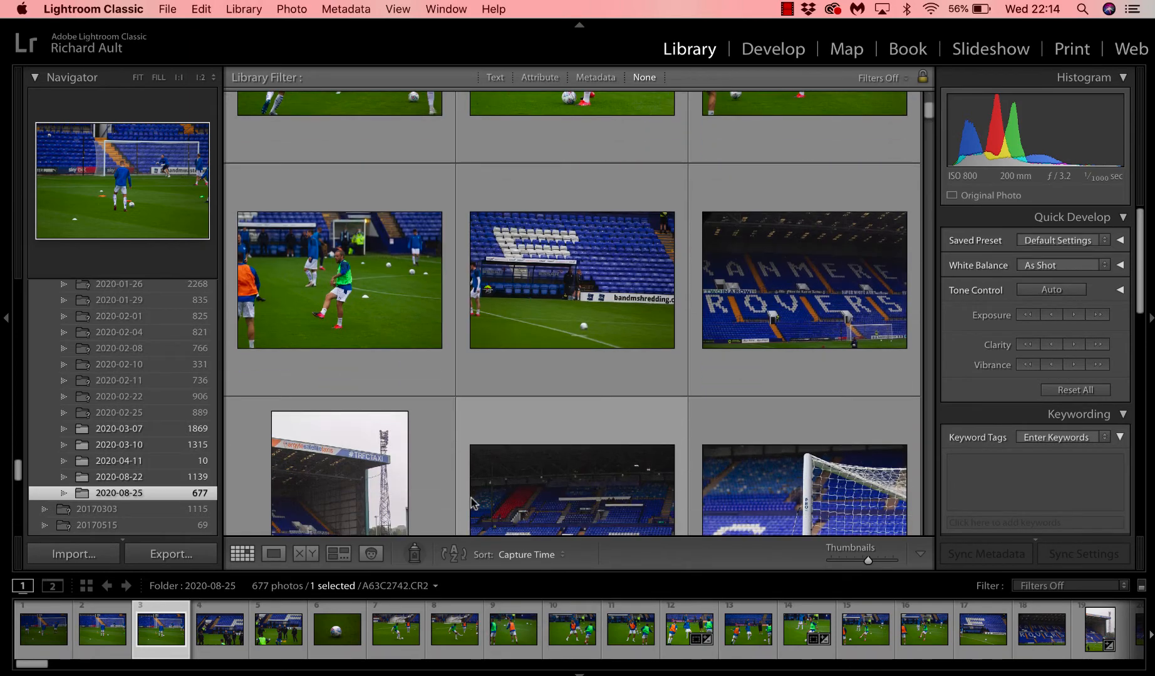
pyautogui.scroll(-4, 473, 503)
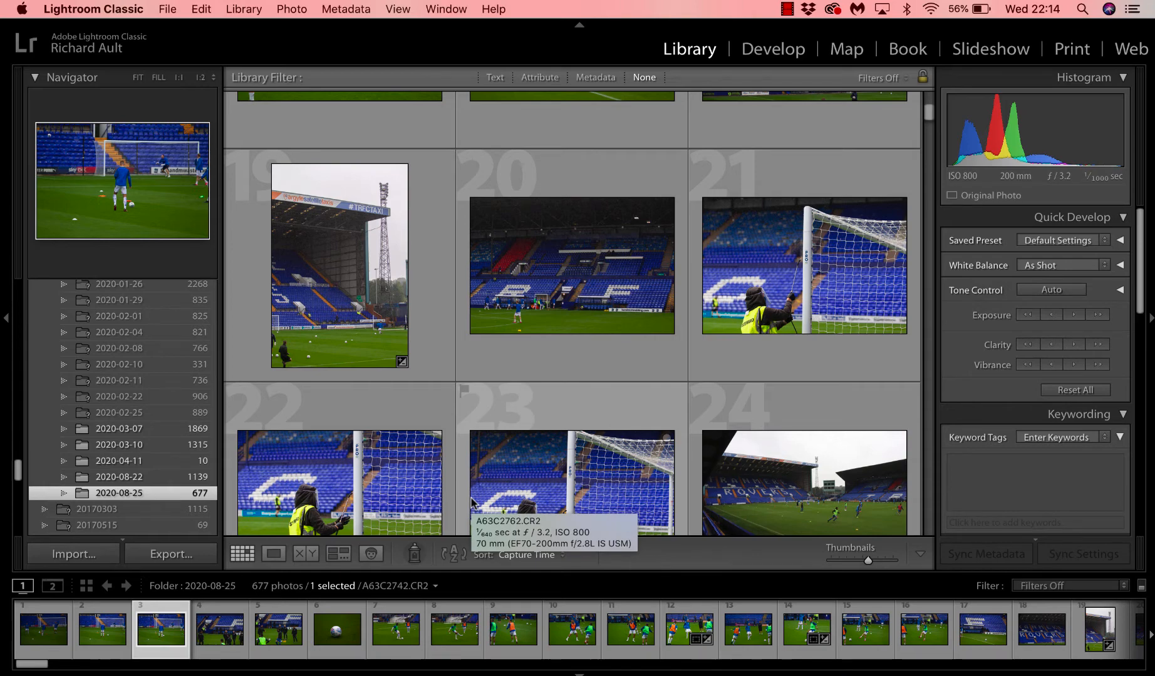
pyautogui.scroll(-3, 473, 503)
pyautogui.click(751, 360)
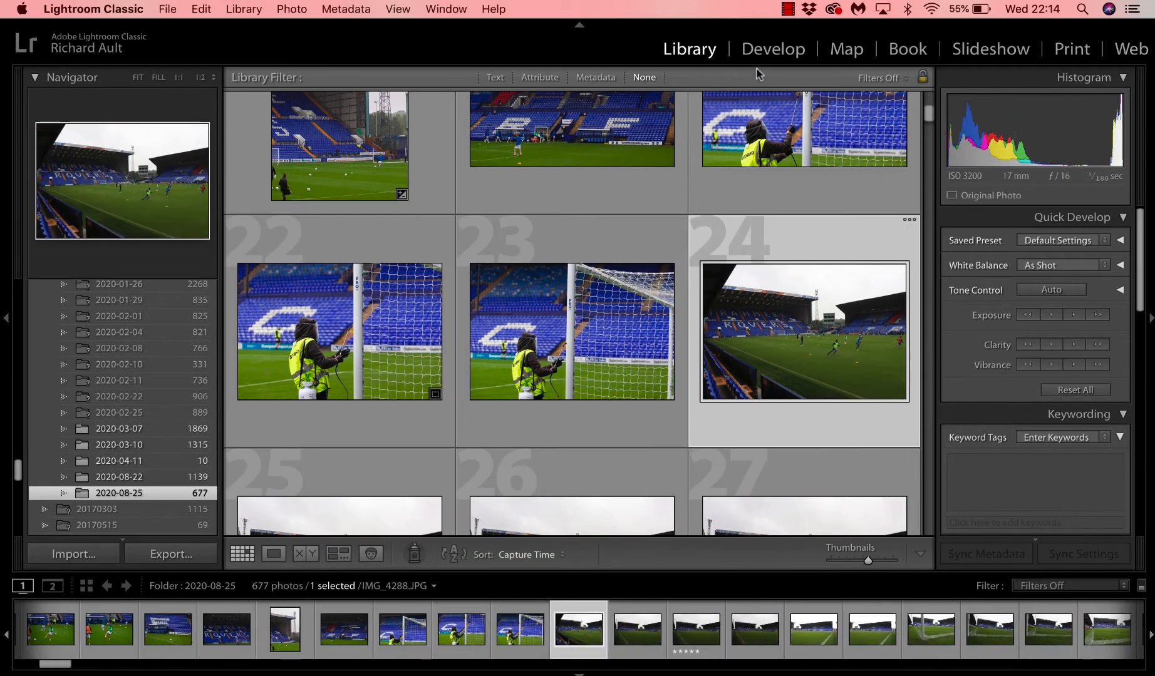
pyautogui.click(773, 50)
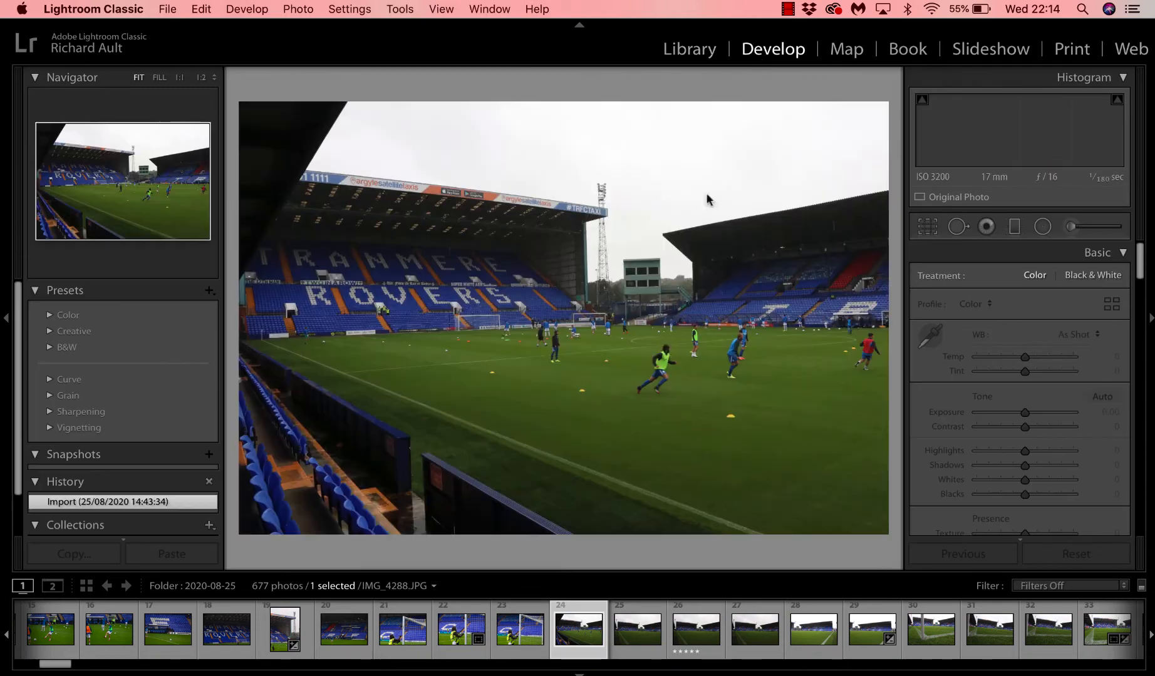
# Examine the stand's roof, seats and lettering in the photo at 1:1 magnification
pyautogui.click(707, 198)
pyautogui.moveTo(677, 270); pyautogui.dragTo(707, 426)
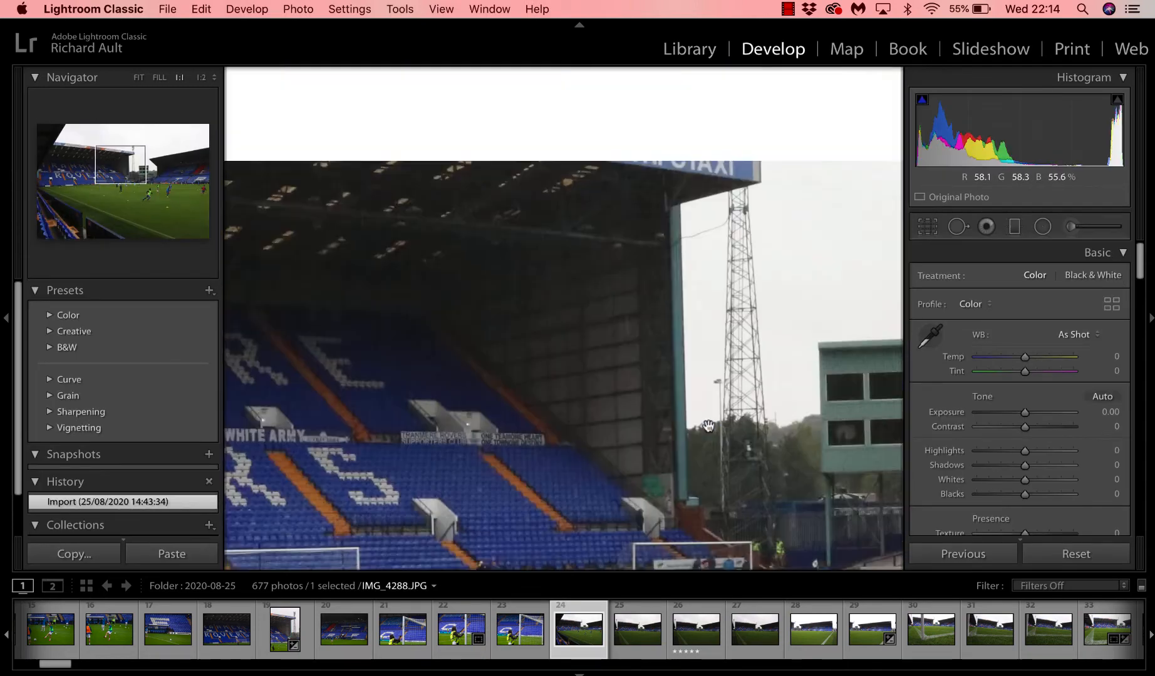
pyautogui.moveTo(500, 314); pyautogui.dragTo(714, 319)
pyautogui.moveTo(598, 341); pyautogui.dragTo(645, 308)
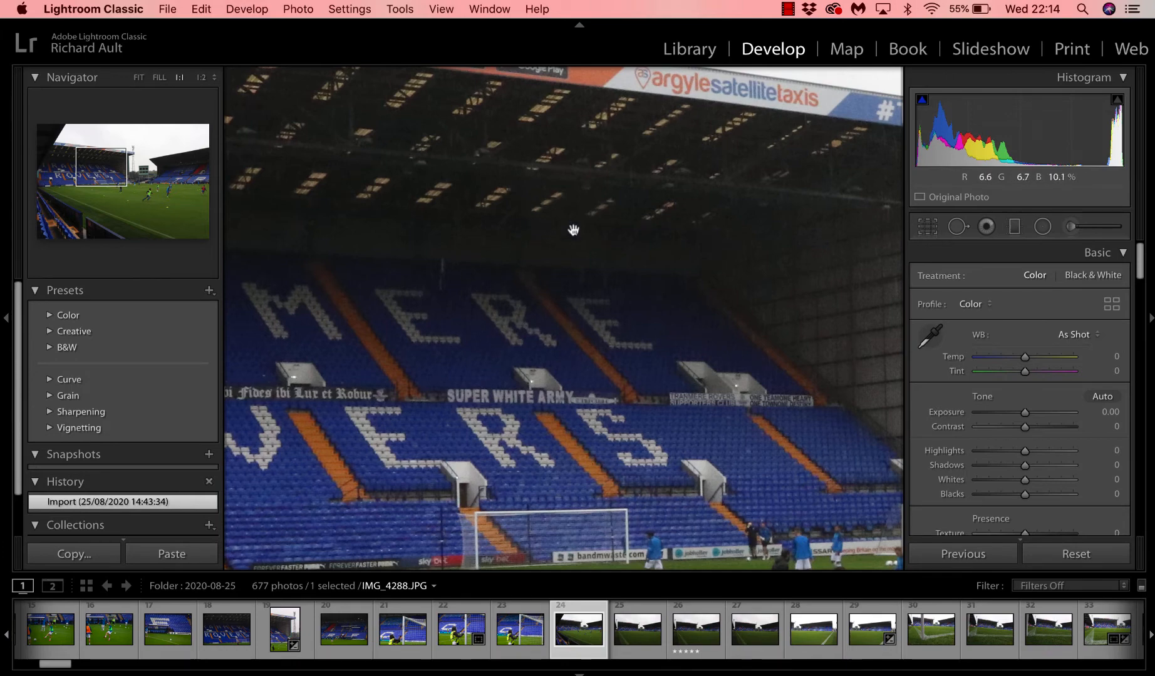
# Return to the Library grid, select the stadium photo IMG_4295.JPG and open it in the Develop module
pyautogui.click(587, 305)
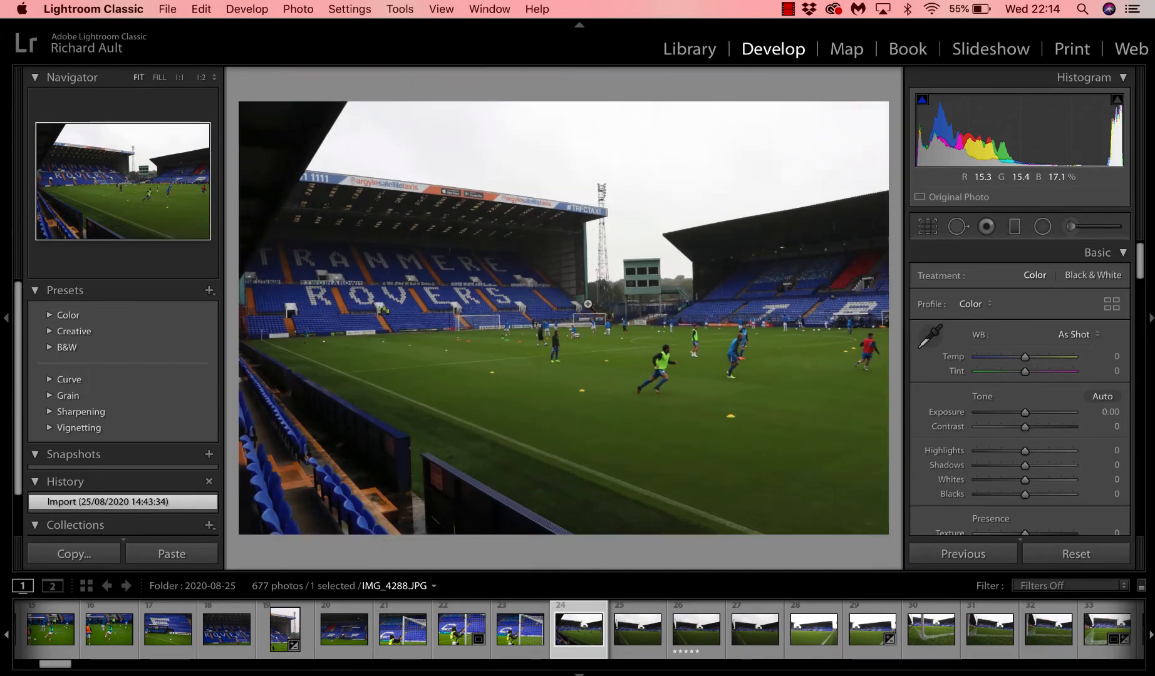
pyautogui.click(700, 53)
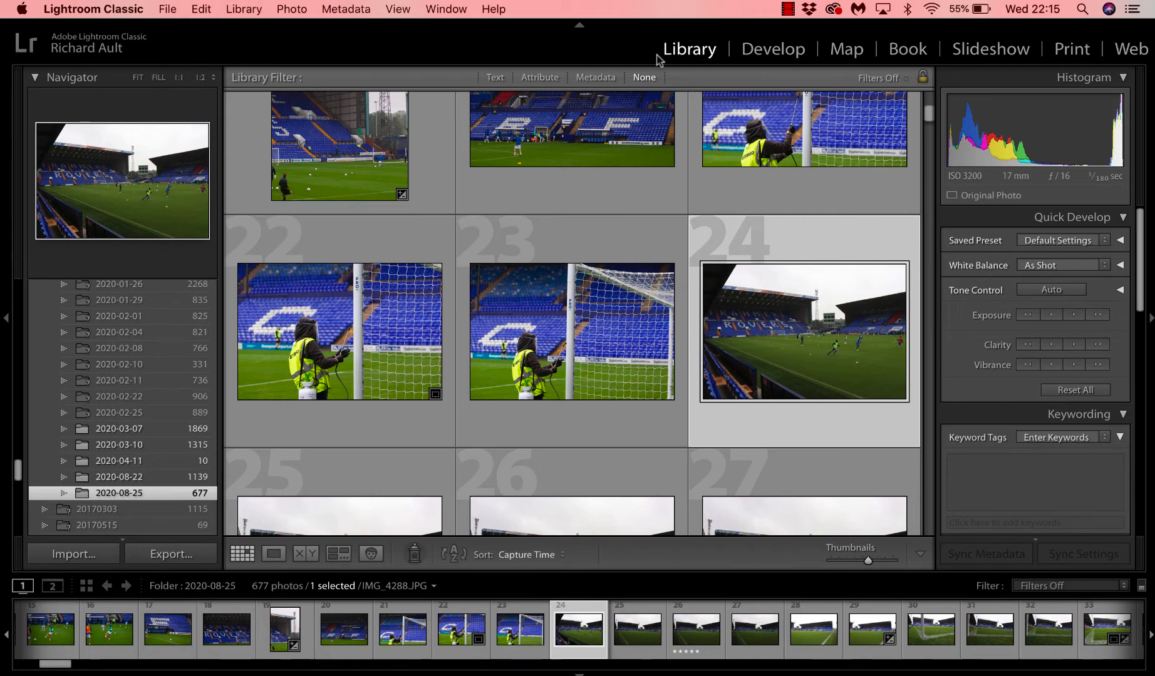
pyautogui.scroll(-5, 614, 316)
pyautogui.scroll(-3, 614, 316)
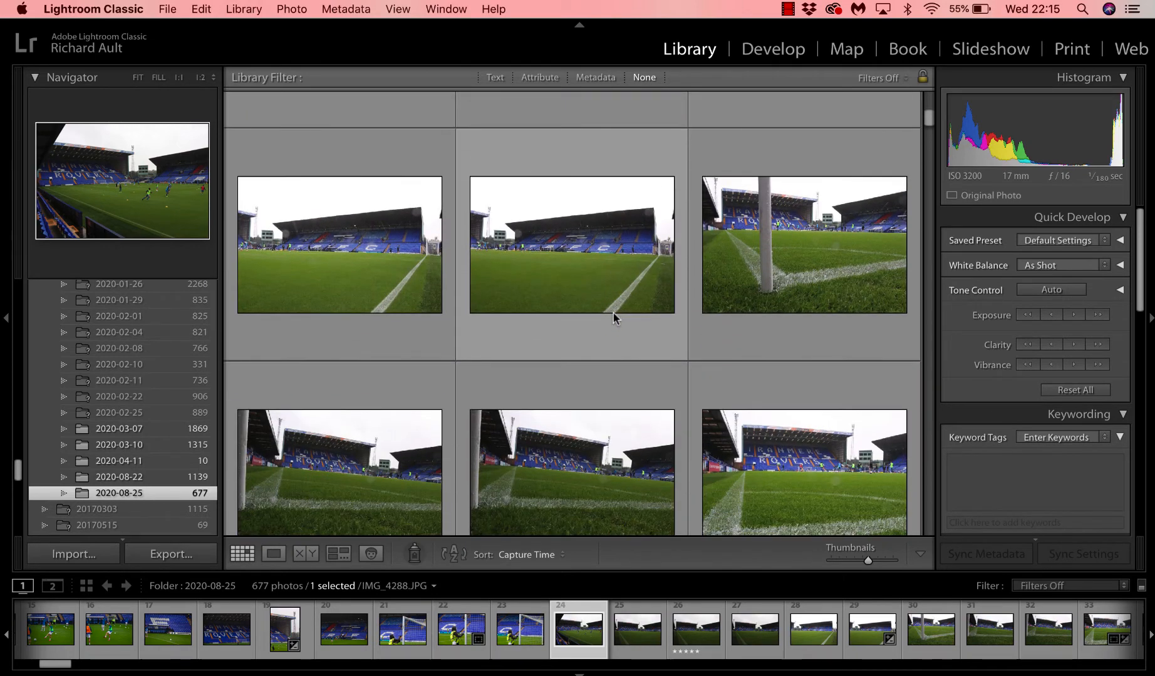
pyautogui.click(404, 318)
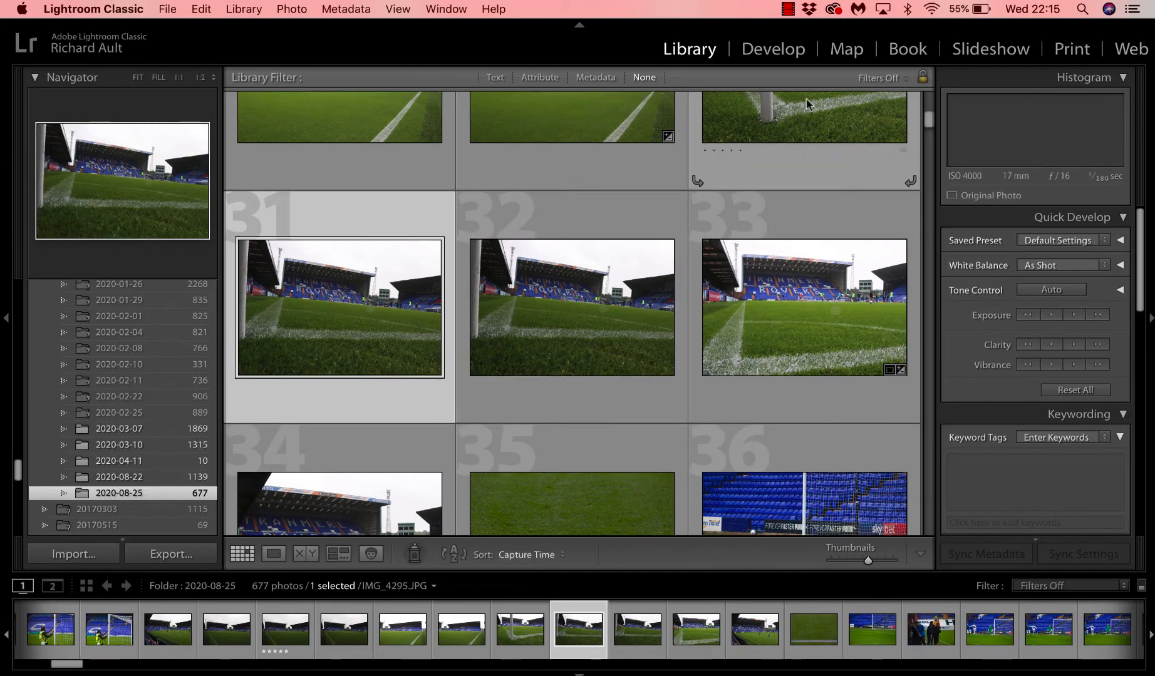
pyautogui.click(780, 53)
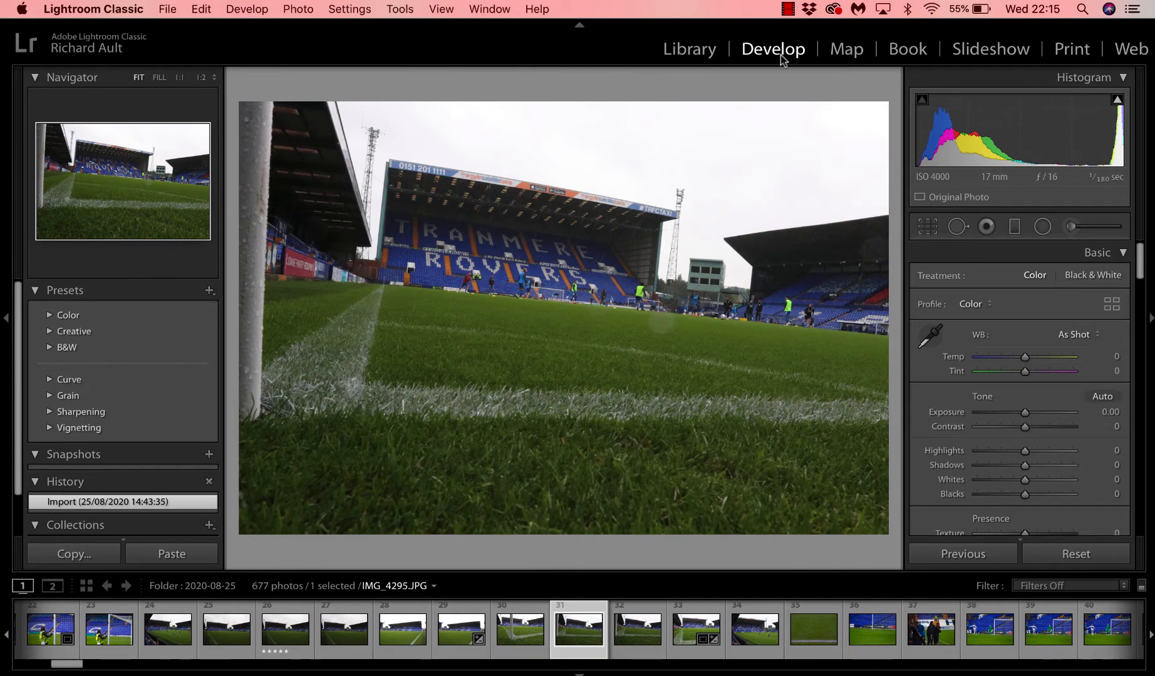
# Straighten the stadium photo with a crop angle of -5.37 and crop tighter at the original aspect to remove the goalpost
pyautogui.click(926, 227)
pyautogui.moveTo(897, 232)
pyautogui.mouseDown()
pyautogui.moveTo(894, 201)
pyautogui.moveTo(878, 231)
pyautogui.mouseUp()
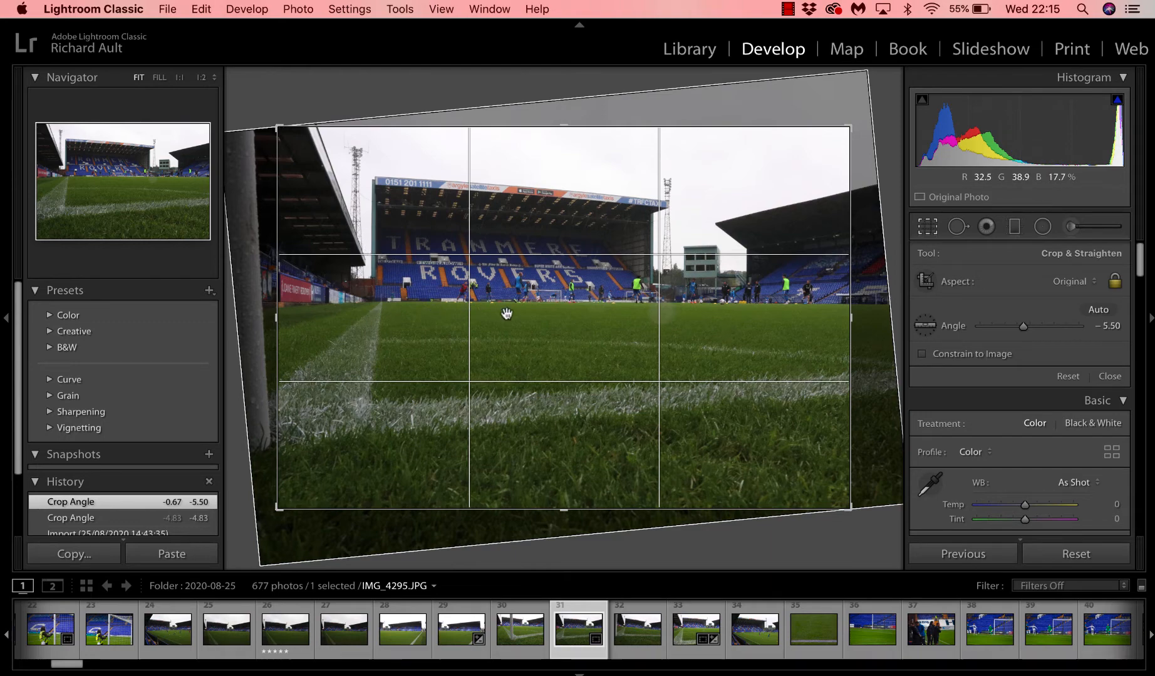
pyautogui.moveTo(875, 315); pyautogui.dragTo(805, 330)
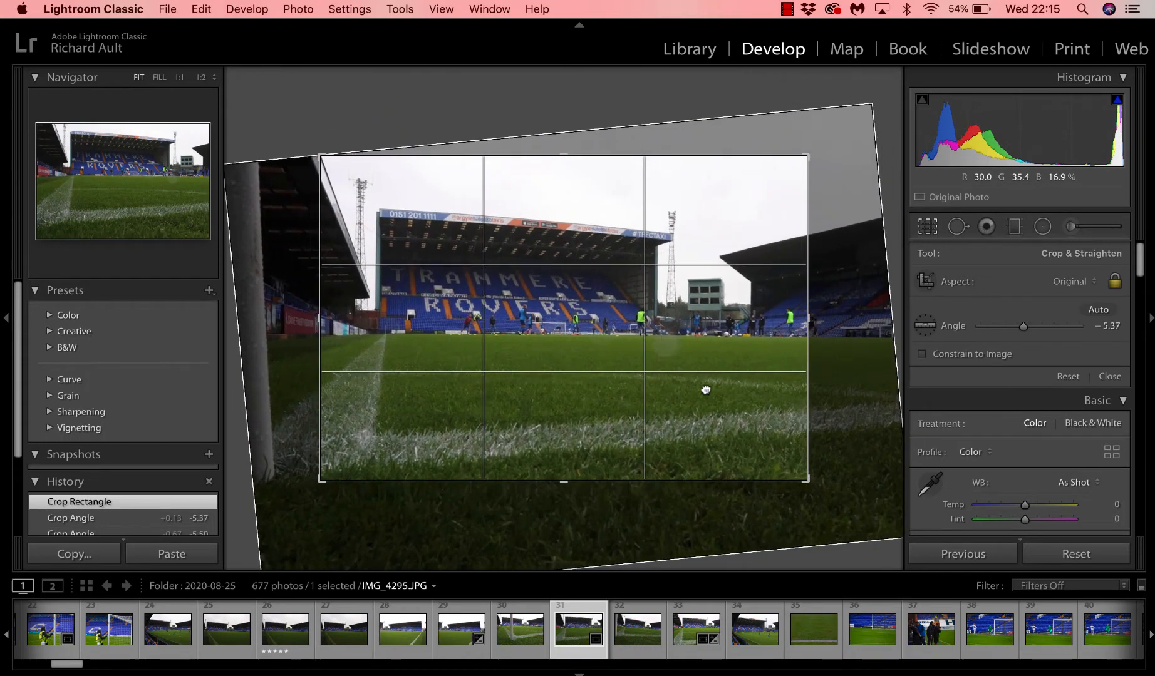
pyautogui.click(930, 233)
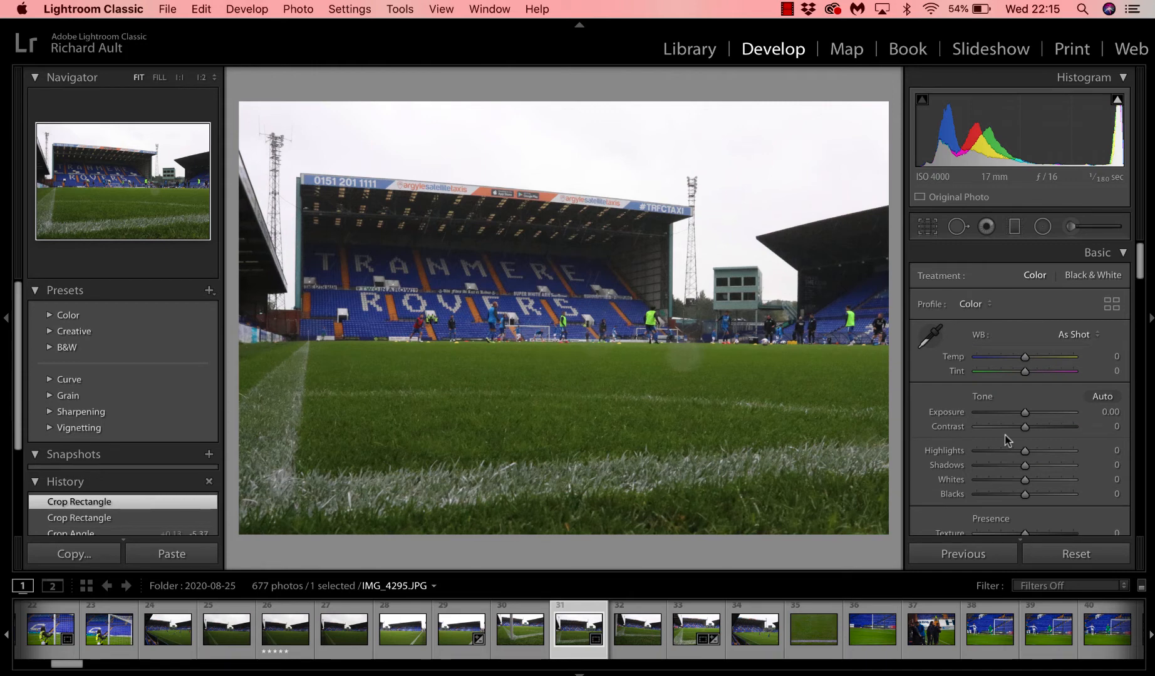
# Raise the photo's Exposure to +0.15
pyautogui.scroll(-6, 1027, 443)
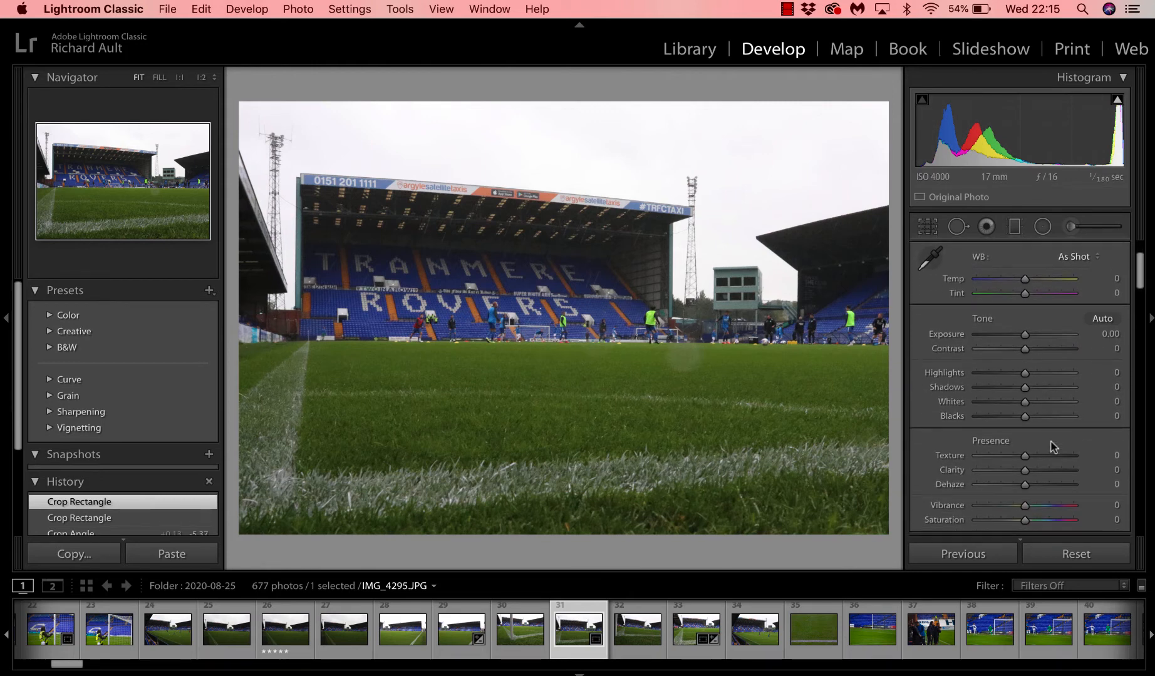
pyautogui.scroll(-2, 1054, 448)
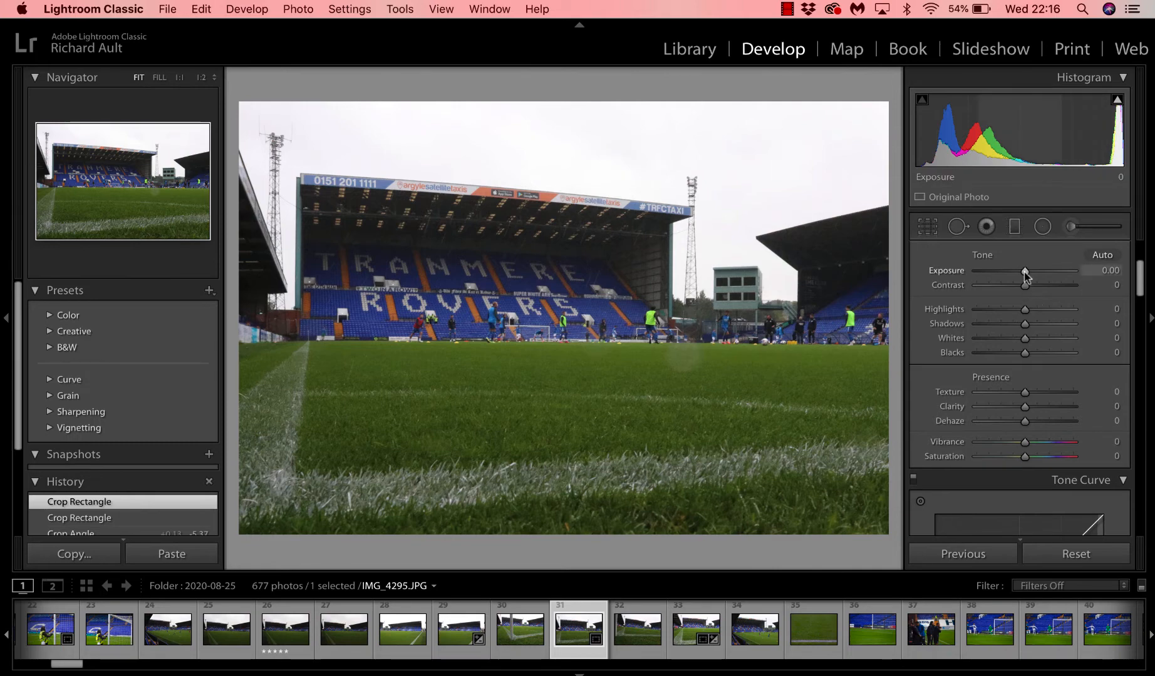
pyautogui.moveTo(1025, 271); pyautogui.dragTo(1027, 276)
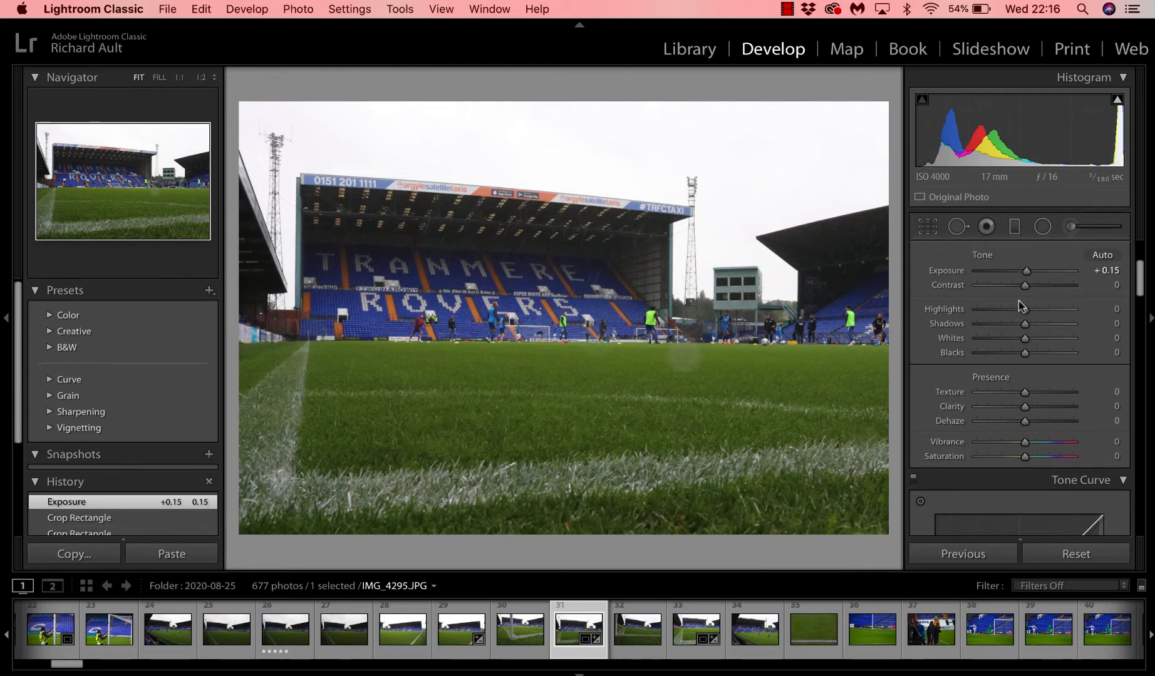
# Set the photo's Highlights to -81, Shadows to +1 and Contrast to +13
pyautogui.moveTo(1023, 310); pyautogui.dragTo(934, 315)
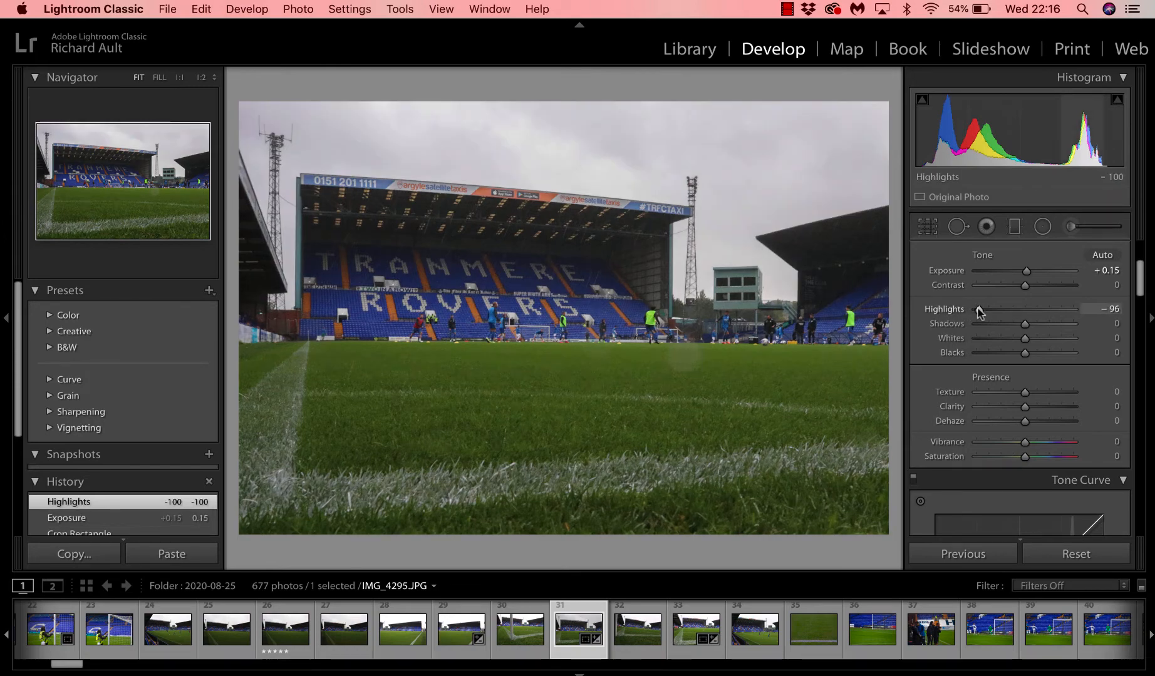
pyautogui.moveTo(977, 311)
pyautogui.mouseDown()
pyautogui.moveTo(1002, 313)
pyautogui.moveTo(992, 311)
pyautogui.mouseUp()
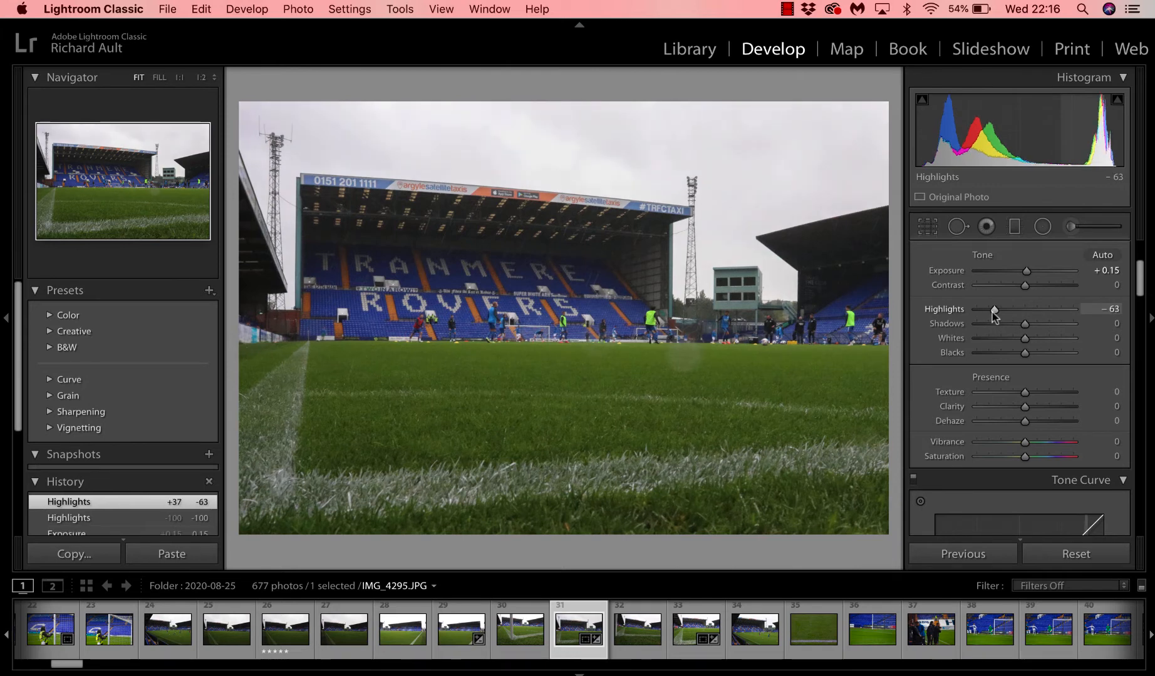
pyautogui.moveTo(995, 310); pyautogui.dragTo(1026, 321)
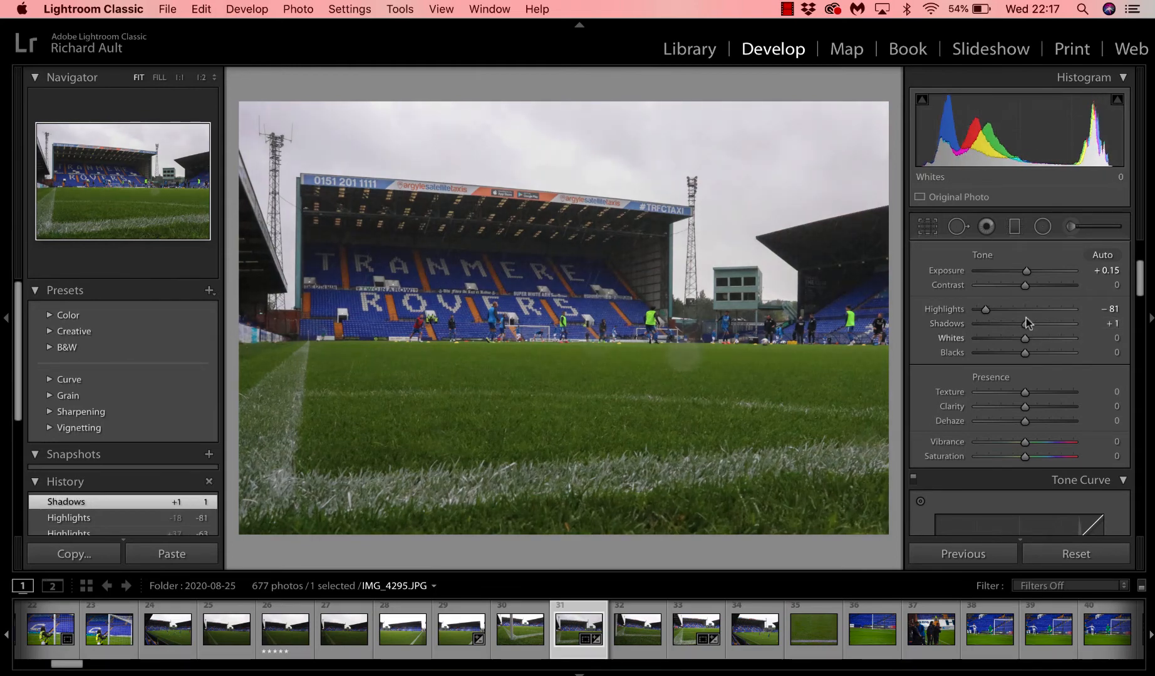
pyautogui.moveTo(1028, 288); pyautogui.dragTo(1029, 288)
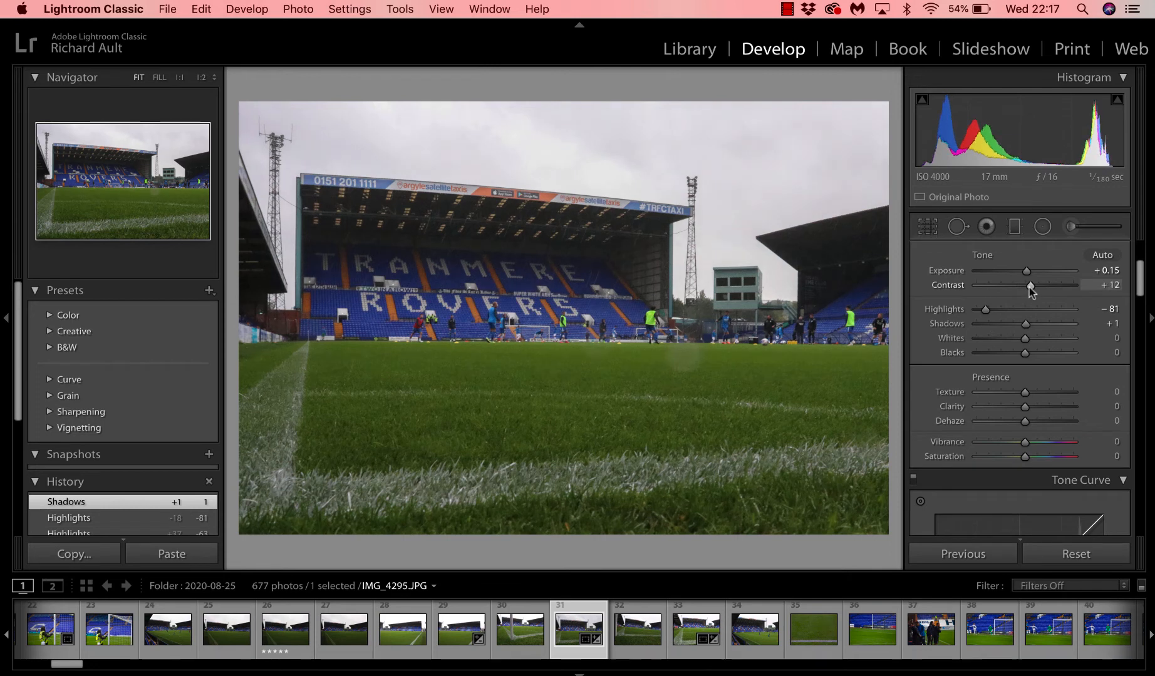
# Try the photo's Saturation at +100, then set it to +5
pyautogui.scroll(-2, 1033, 376)
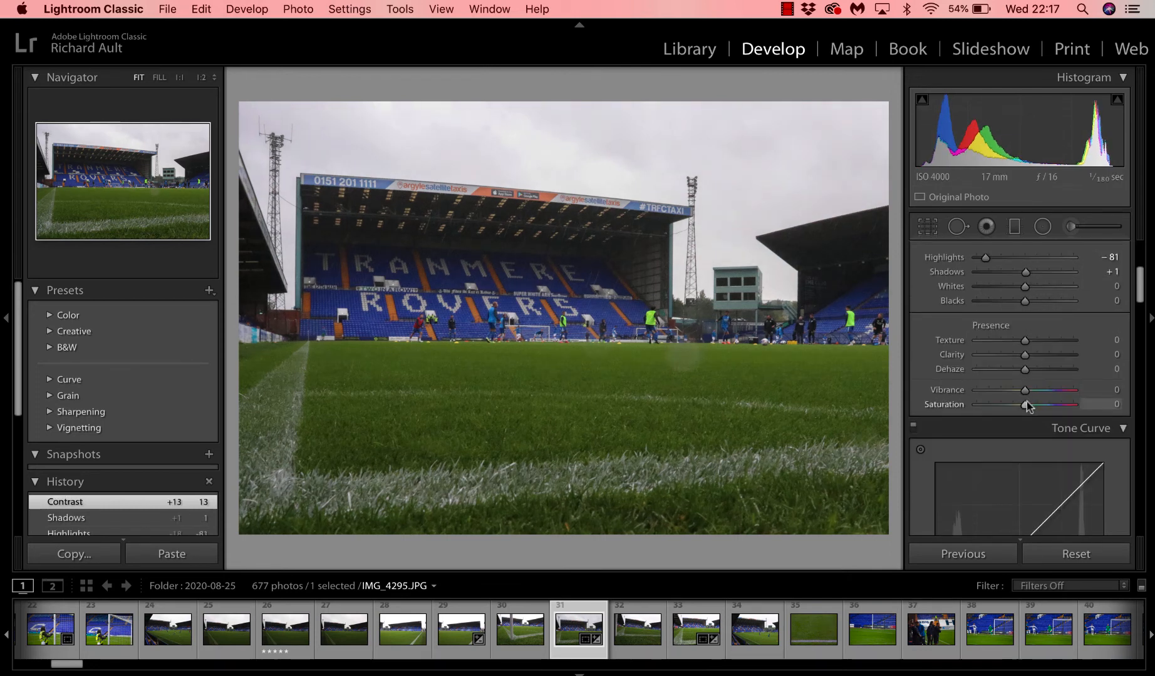
pyautogui.moveTo(1026, 402); pyautogui.dragTo(1030, 407)
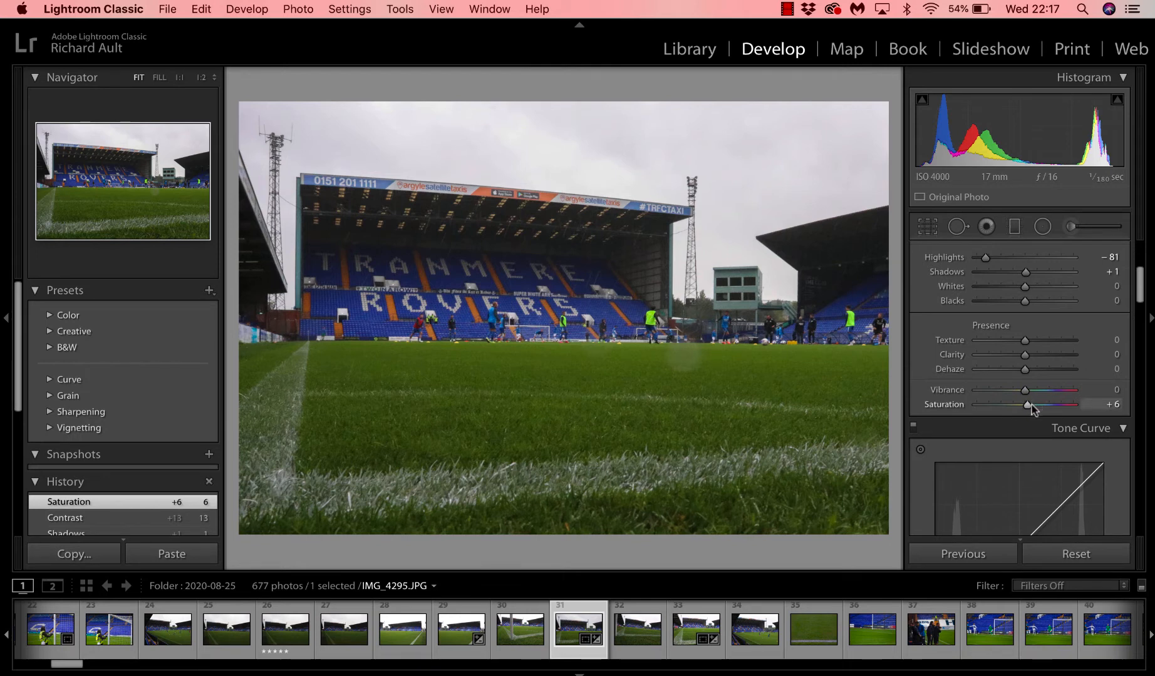
pyautogui.moveTo(1032, 403); pyautogui.dragTo(1033, 405)
pyautogui.moveTo(1029, 405); pyautogui.dragTo(1123, 409)
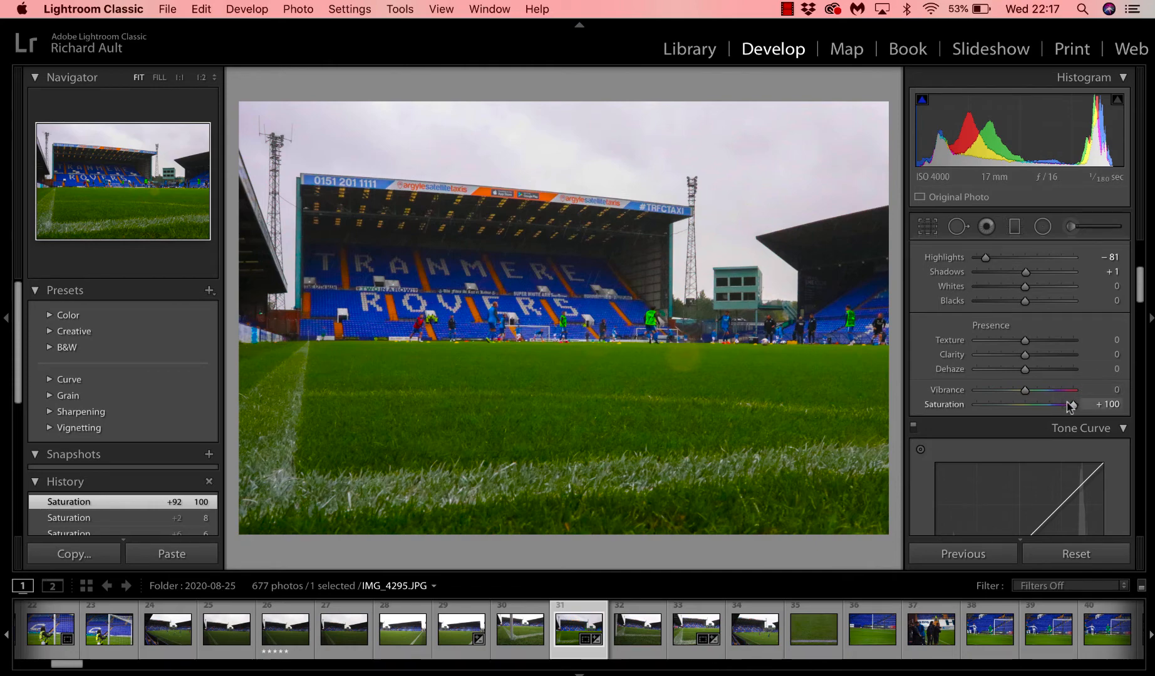
pyautogui.moveTo(1071, 405); pyautogui.dragTo(1023, 406)
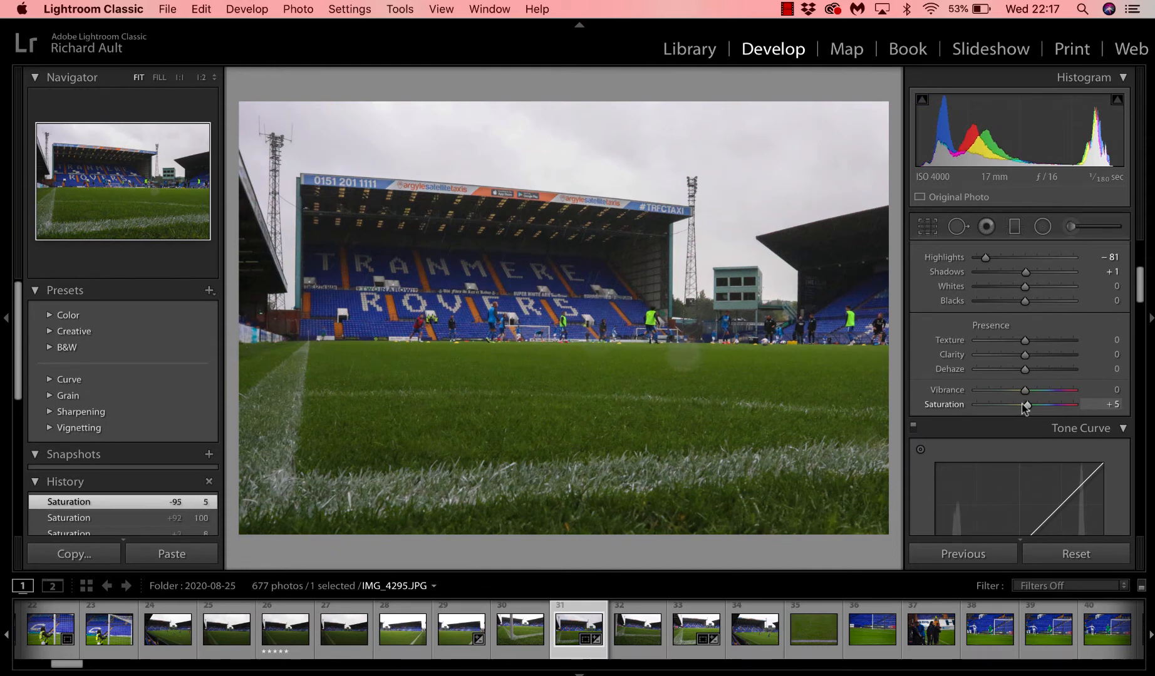
pyautogui.scroll(5, 962, 323)
pyautogui.scroll(1, 962, 326)
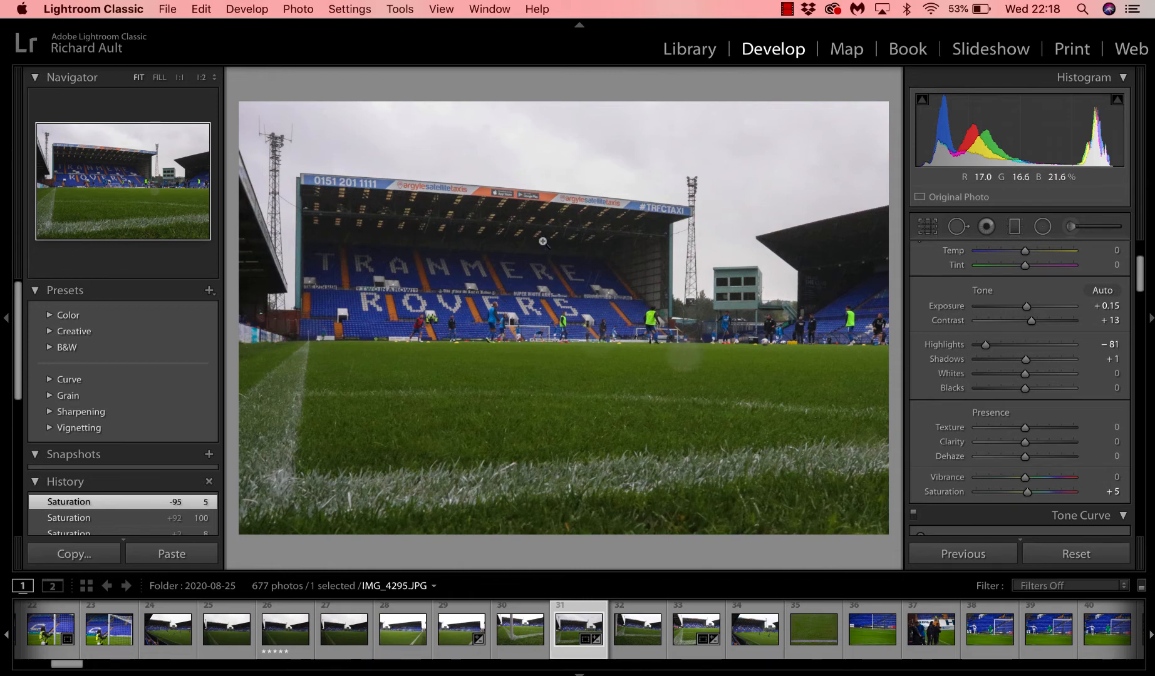
pyautogui.click(710, 54)
pyautogui.click(775, 56)
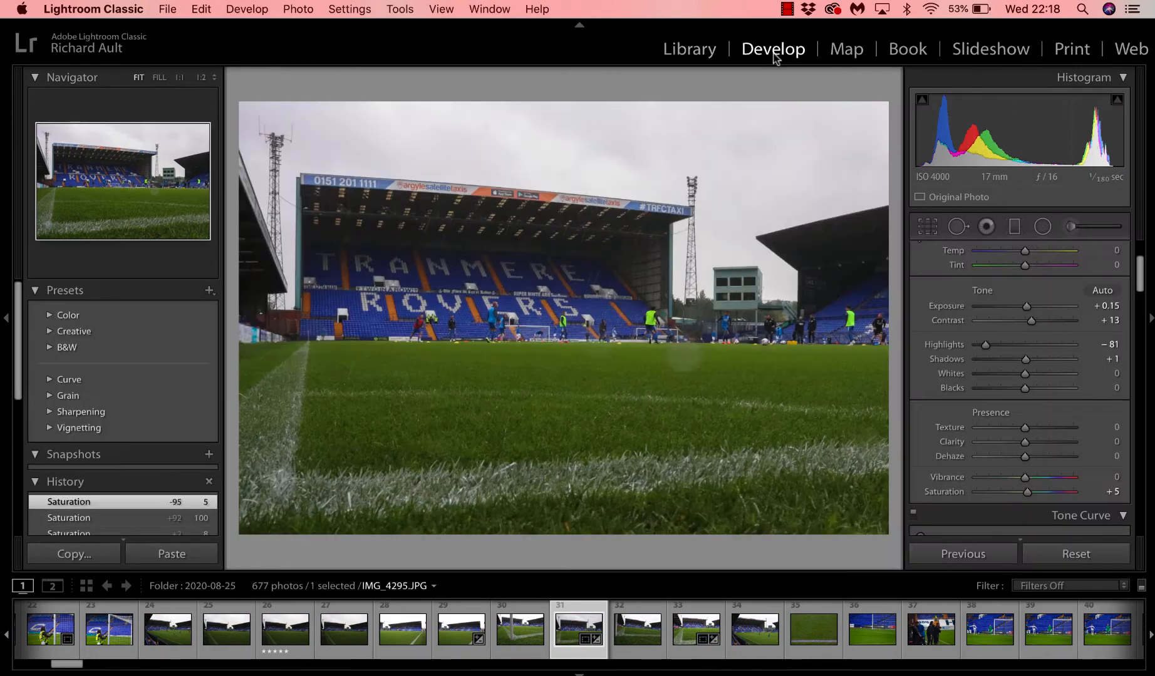
# Look through the other Develop adjustments, from Tone Curve, HSL/Color and Split Toning to Detail, Lens Corrections and Effects
pyautogui.scroll(-6, 959, 428)
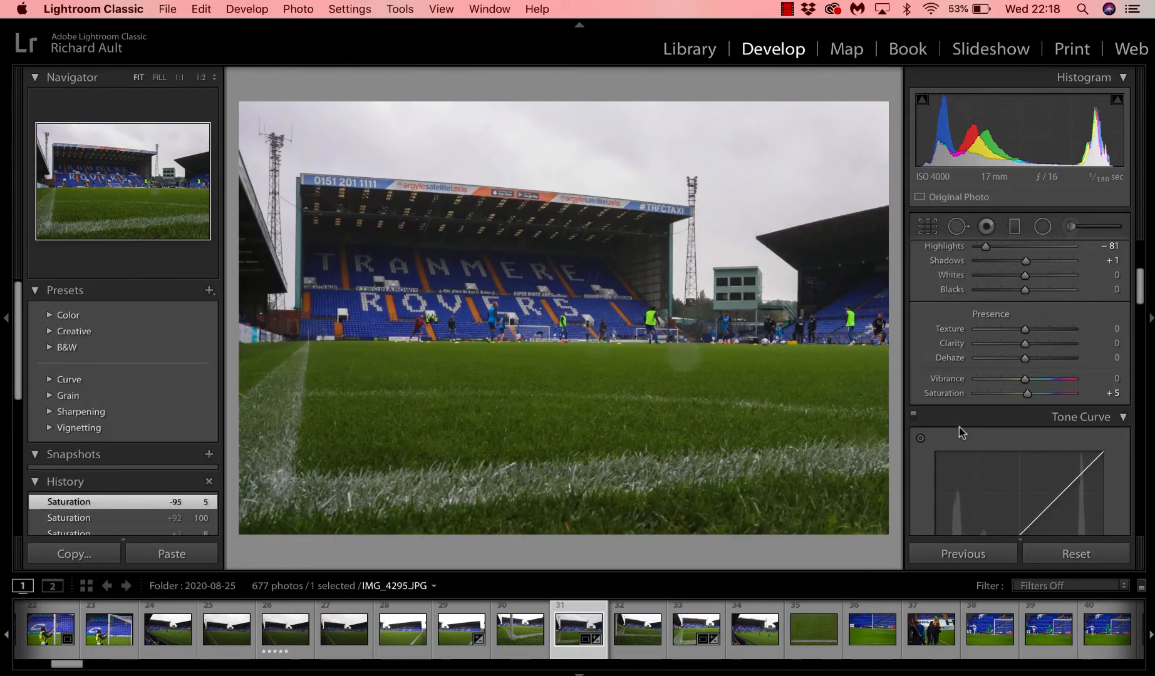
pyautogui.scroll(-8, 960, 428)
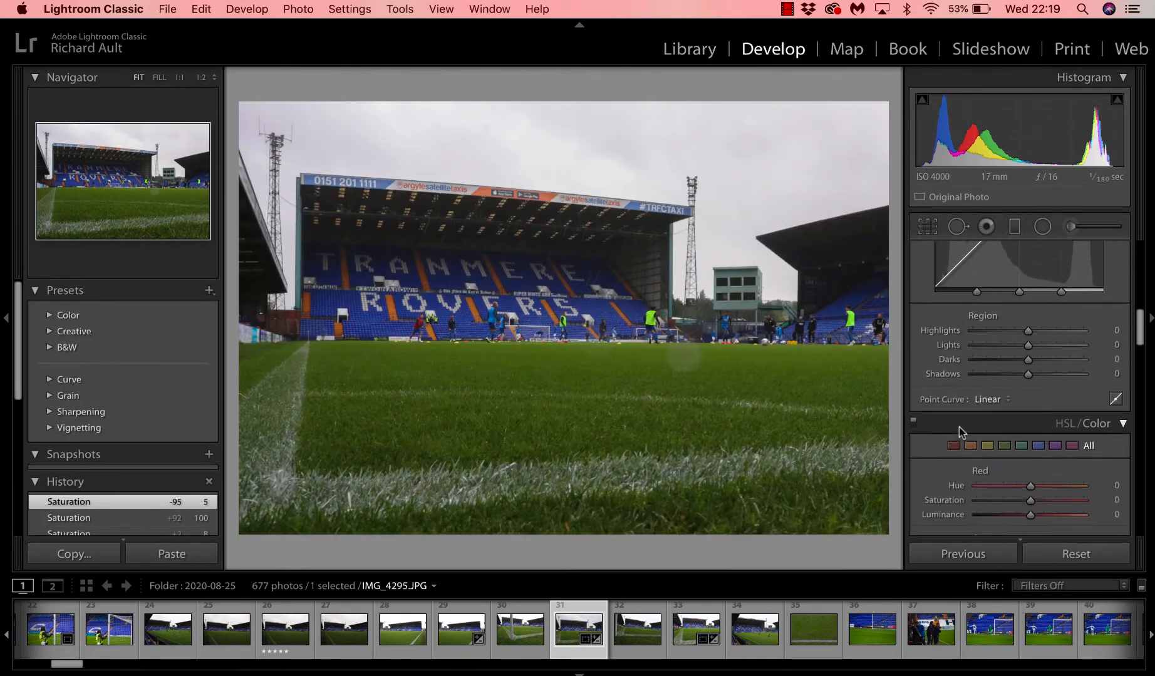
pyautogui.scroll(-8, 959, 428)
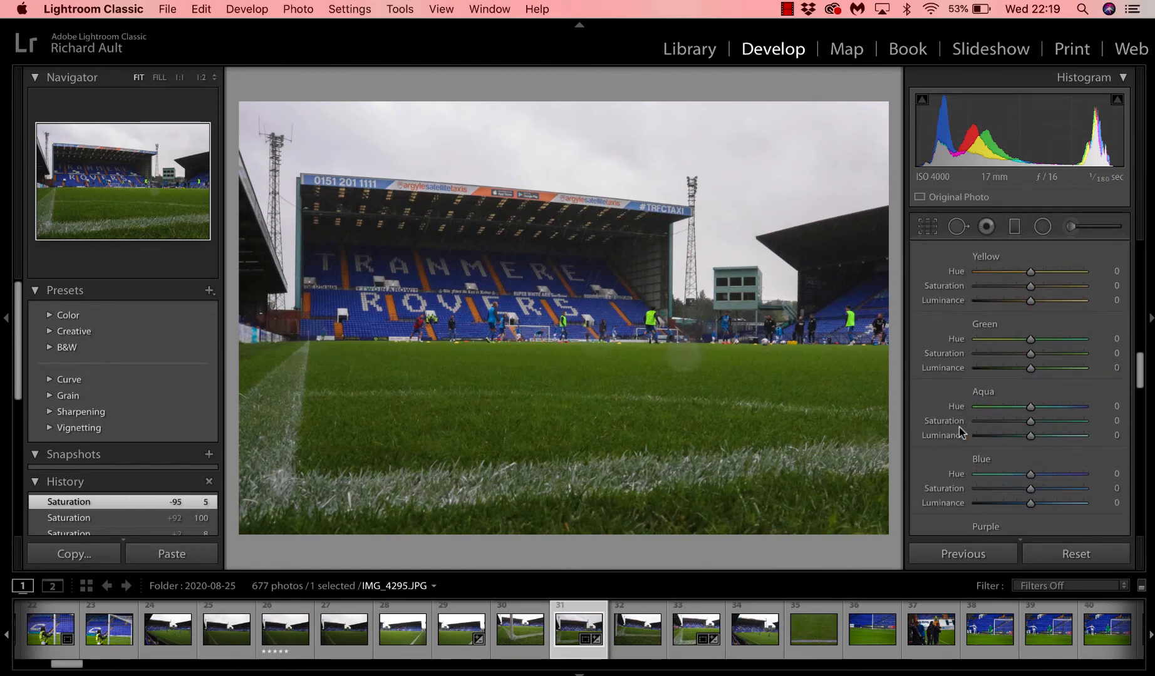
pyautogui.scroll(-8, 959, 431)
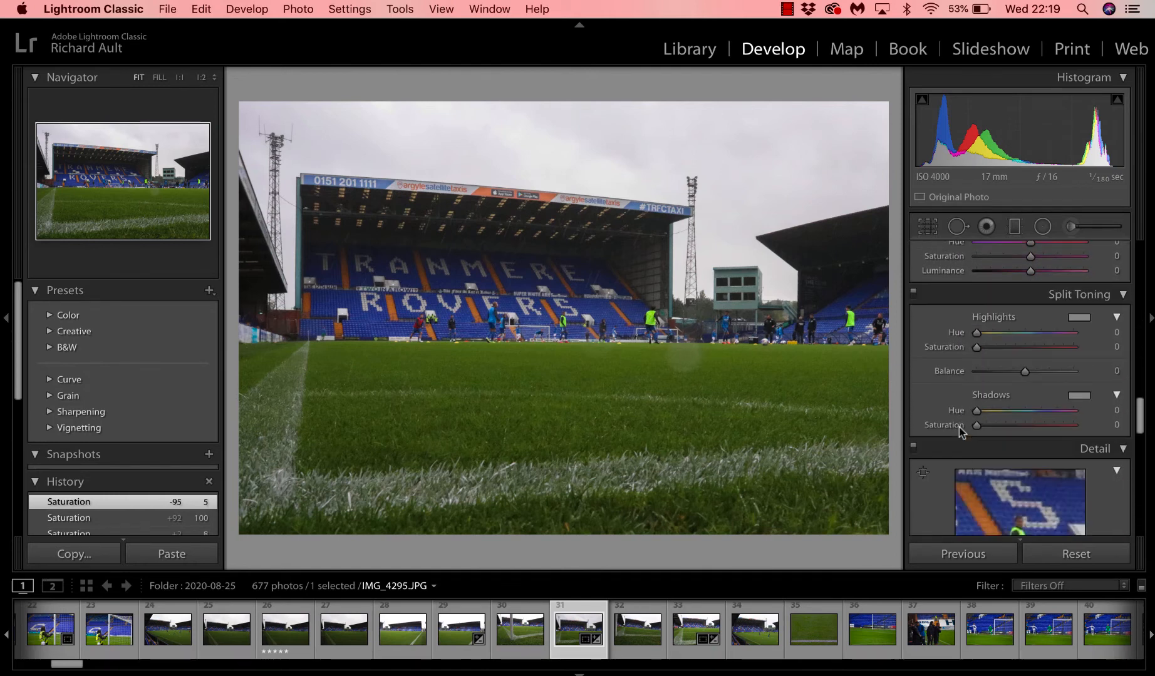
pyautogui.scroll(-8, 959, 428)
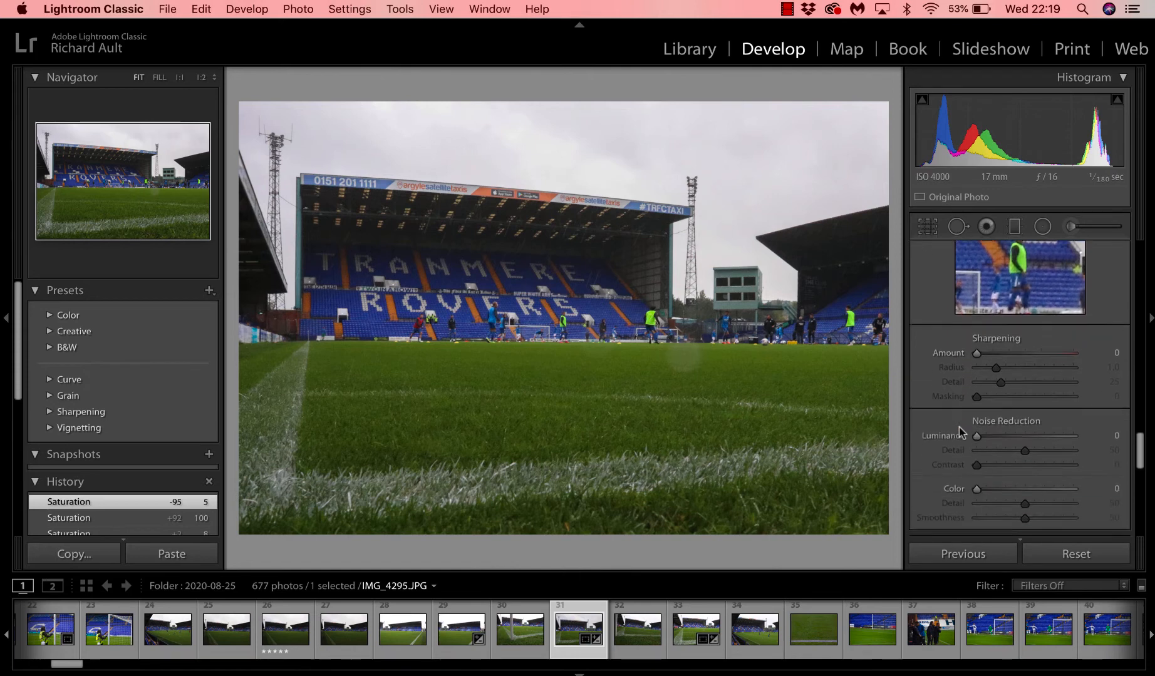
pyautogui.scroll(-5, 961, 431)
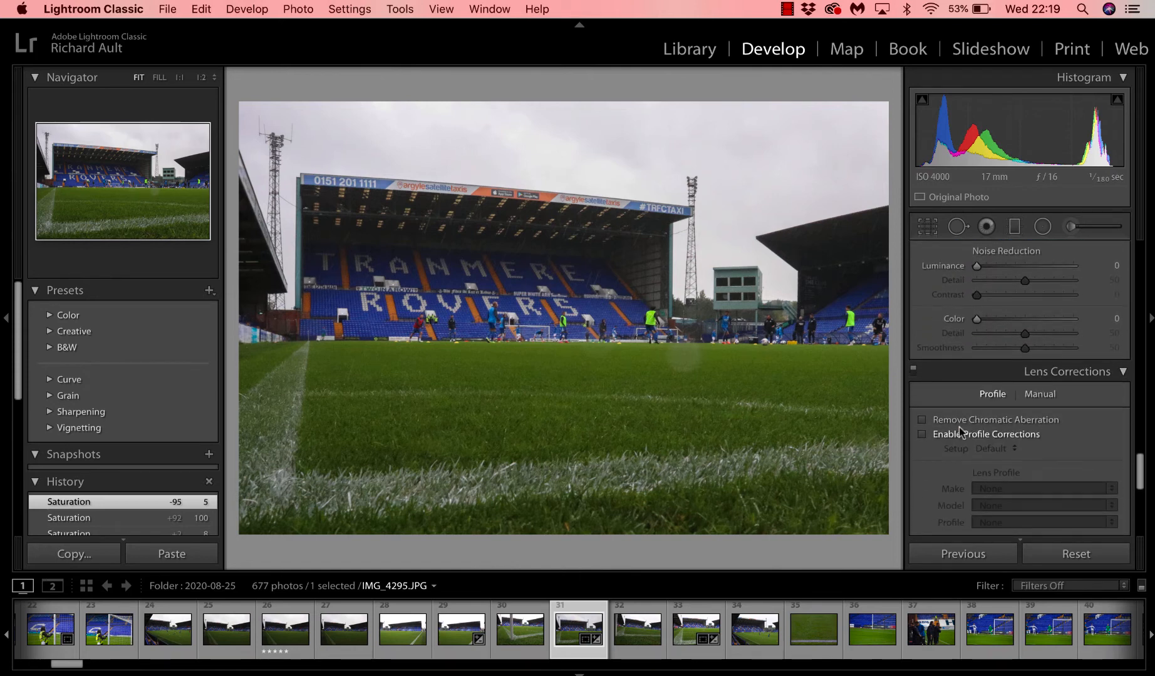
pyautogui.scroll(-5, 961, 431)
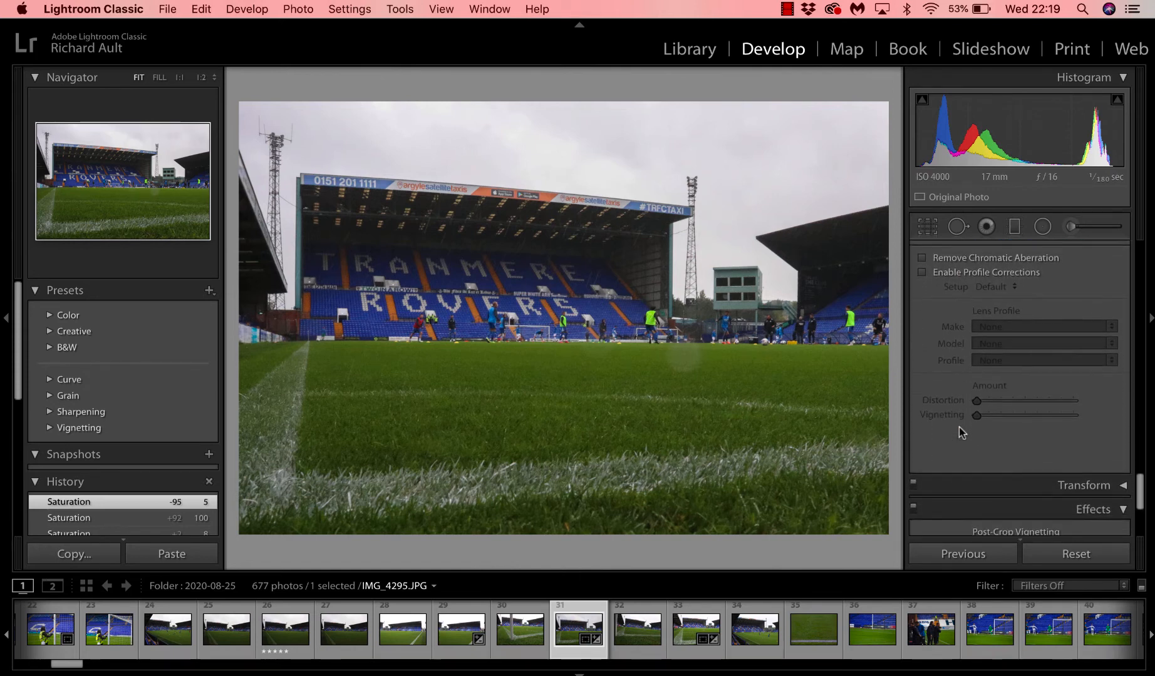
pyautogui.scroll(-3, 959, 426)
pyautogui.scroll(10, 959, 427)
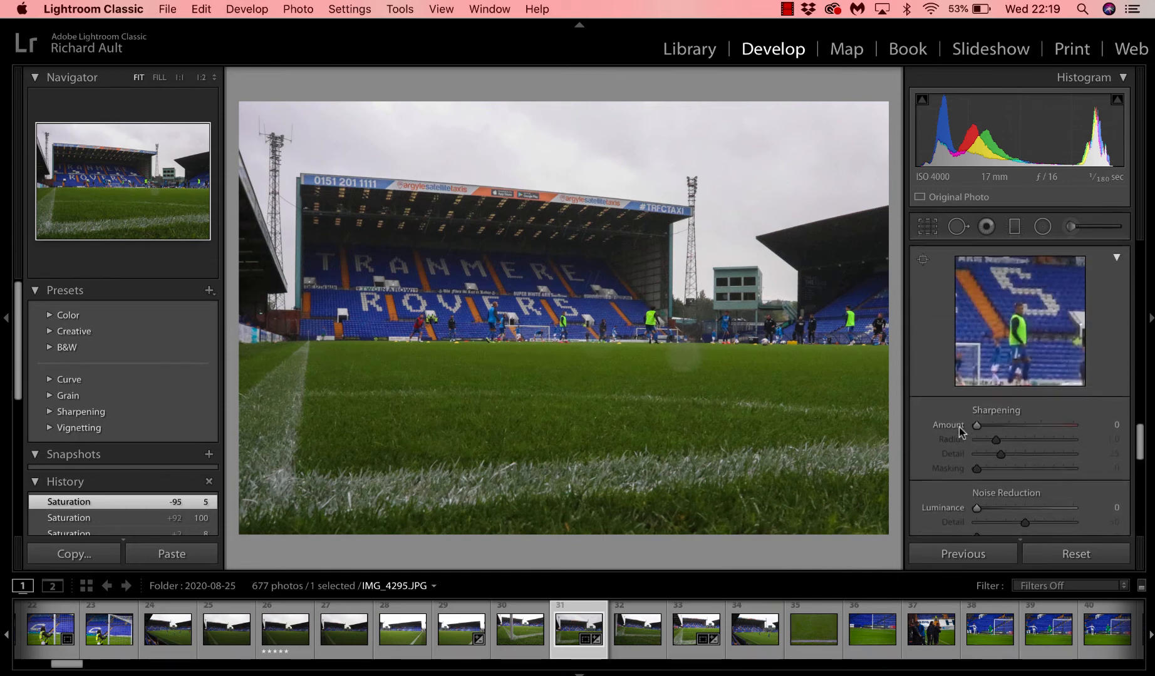
pyautogui.scroll(10, 959, 428)
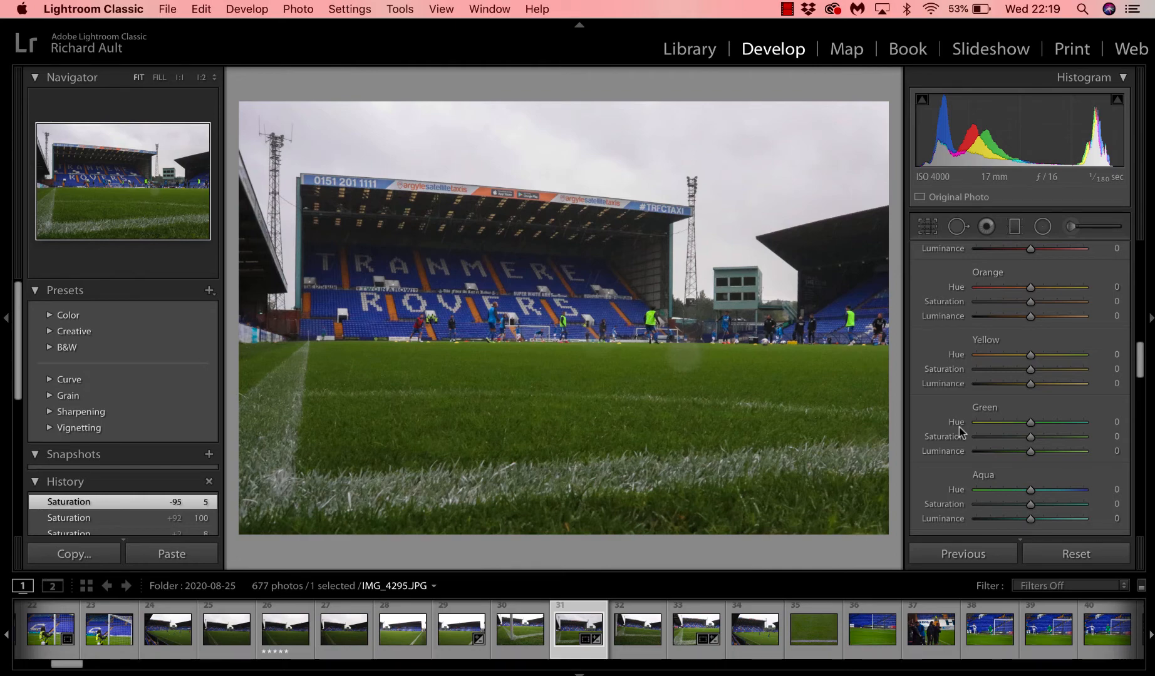
pyautogui.scroll(10, 958, 429)
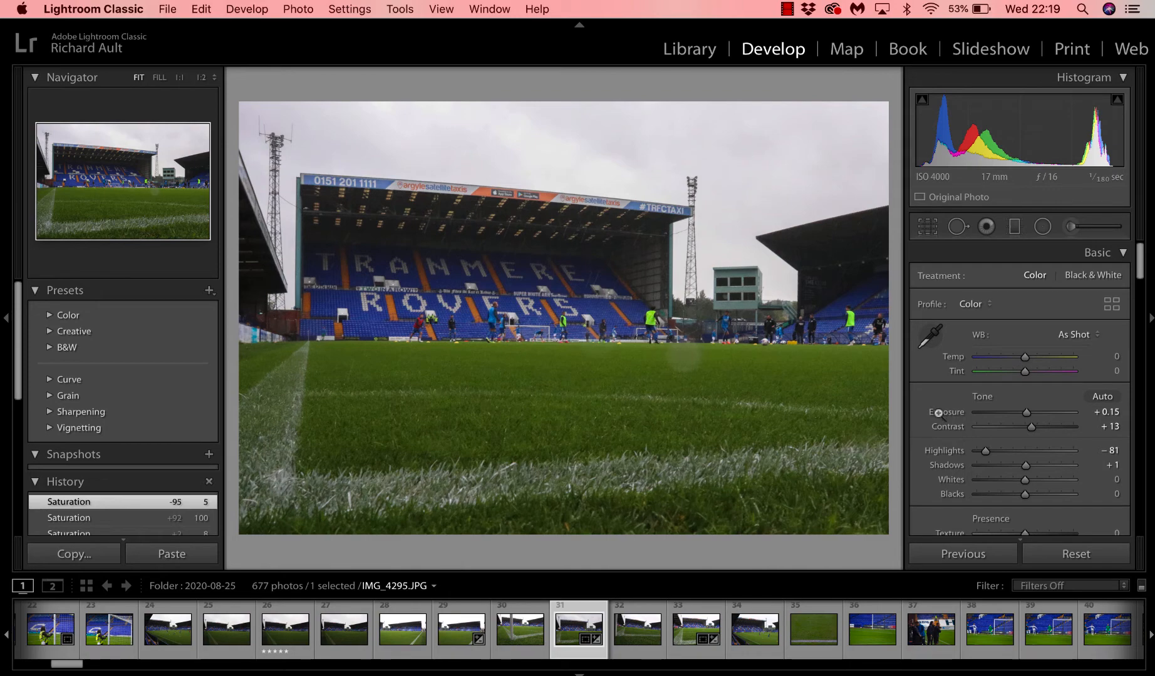
# Return to the Library grid and look over the keyword suggestions, keyword set and metadata fields for IMG_4295.JPG
pyautogui.click(688, 49)
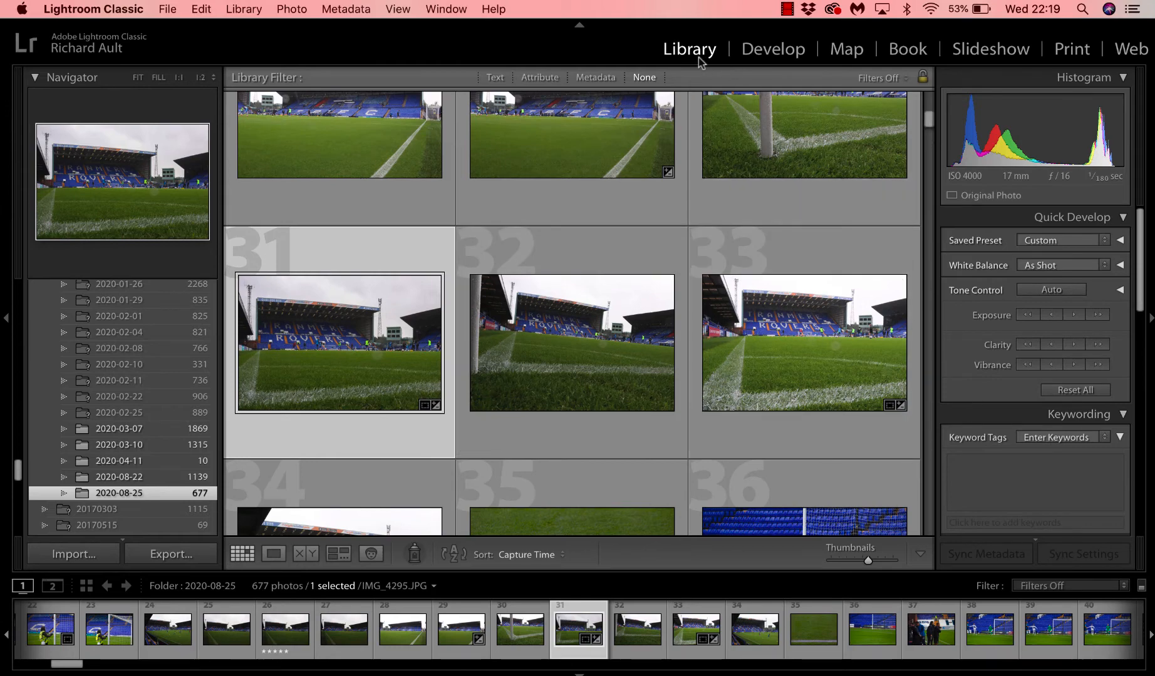
pyautogui.scroll(-5, 1032, 388)
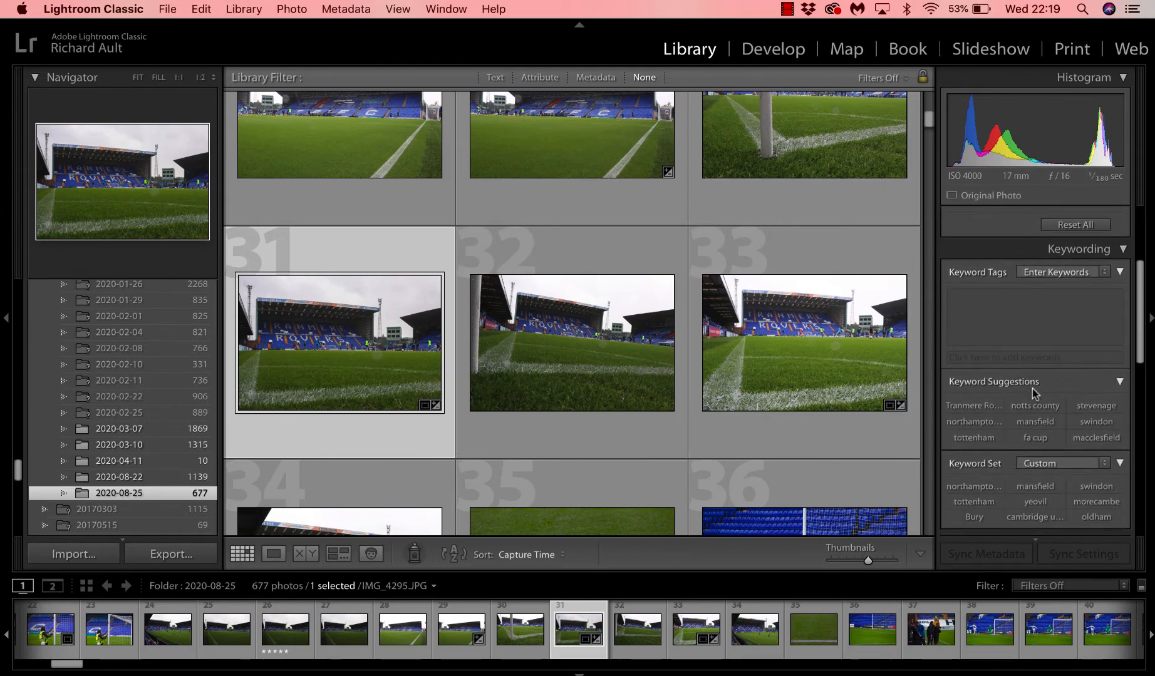
pyautogui.scroll(-4, 1032, 388)
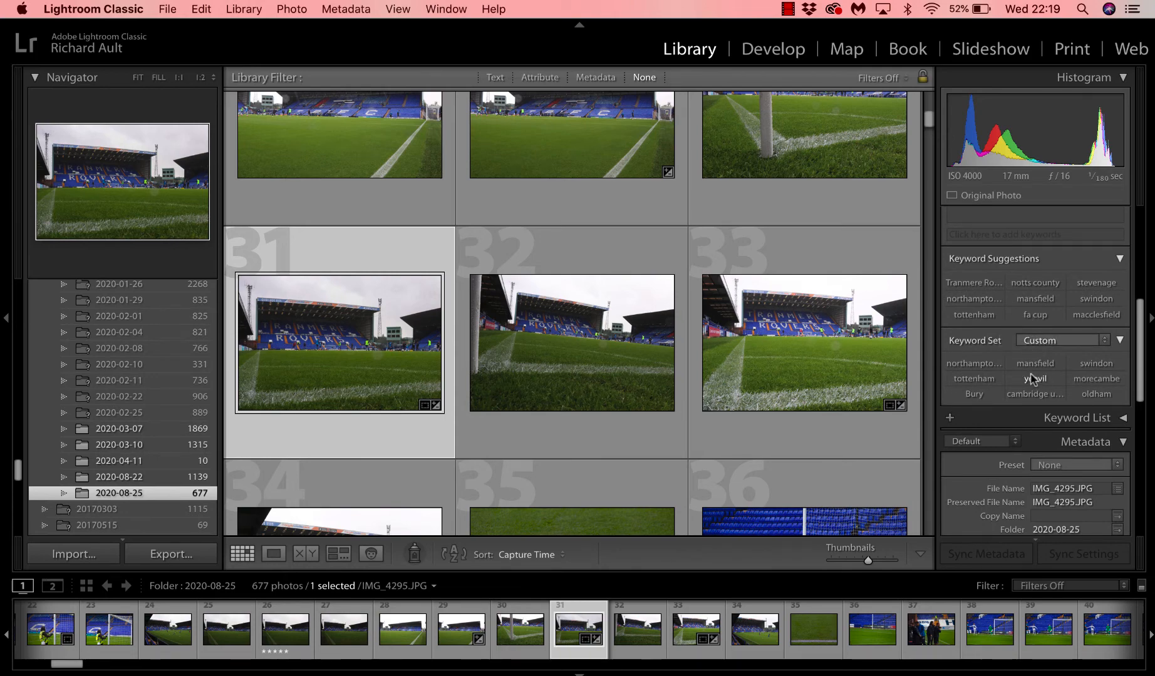
pyautogui.scroll(-2, 1033, 377)
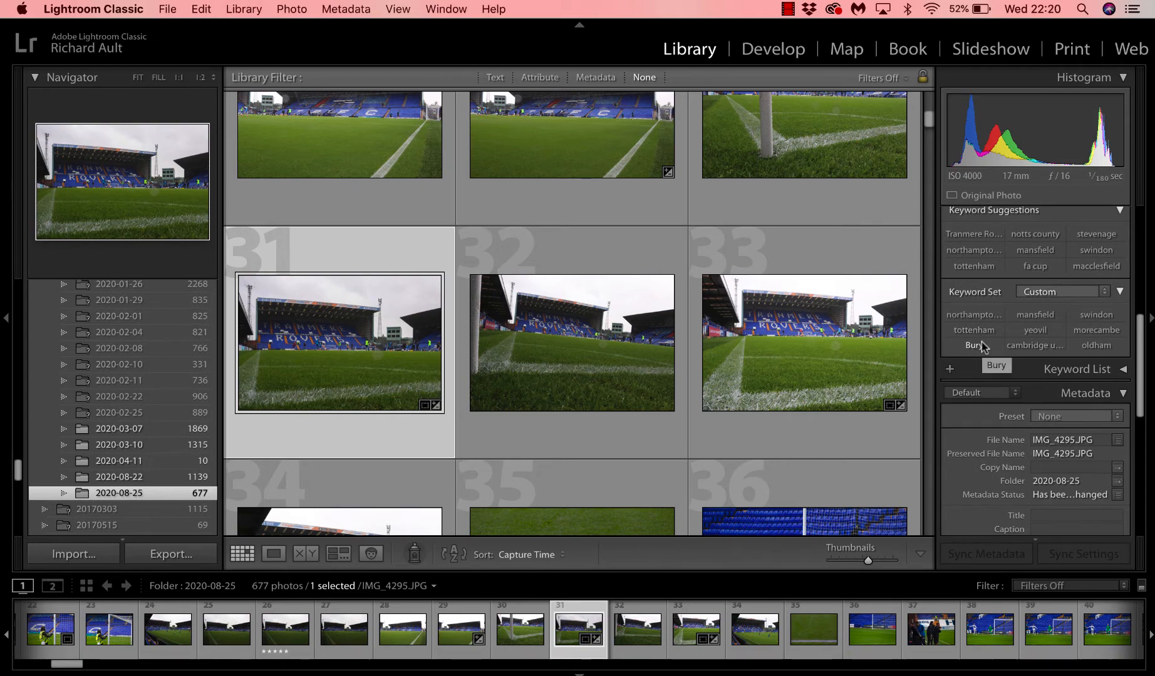
# Look over the Metadata, Keyword Set, Keyword Tags and Quick Develop settings for the selected stadium photo
pyautogui.scroll(-10, 992, 448)
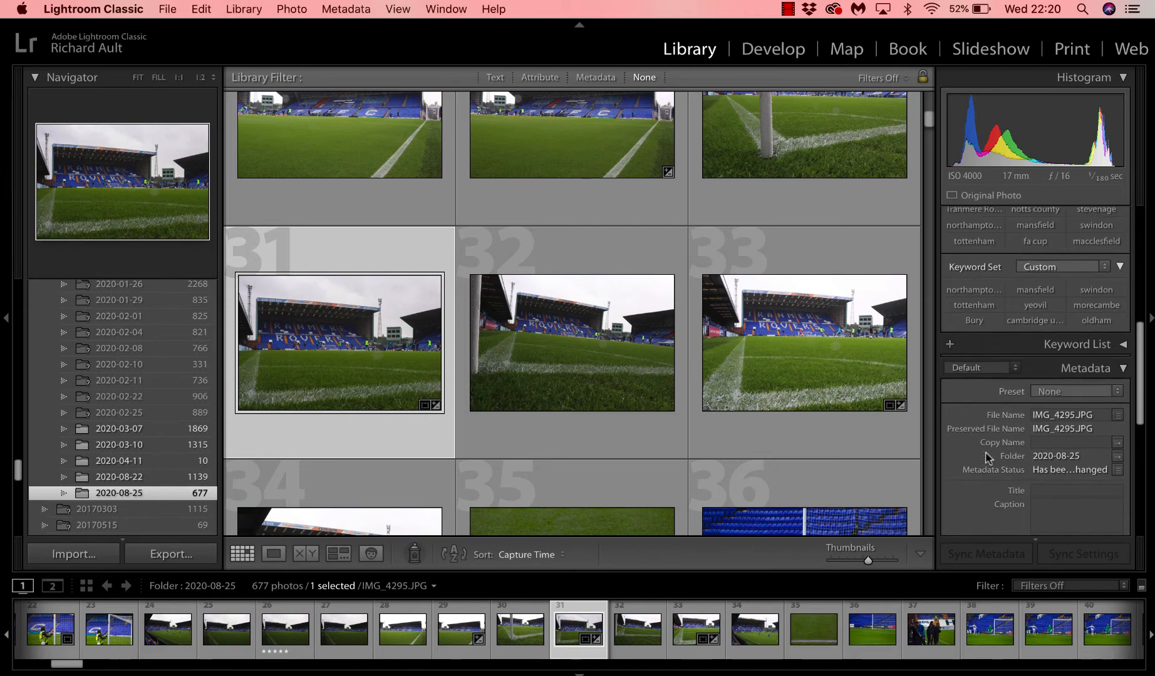
pyautogui.scroll(8, 1043, 434)
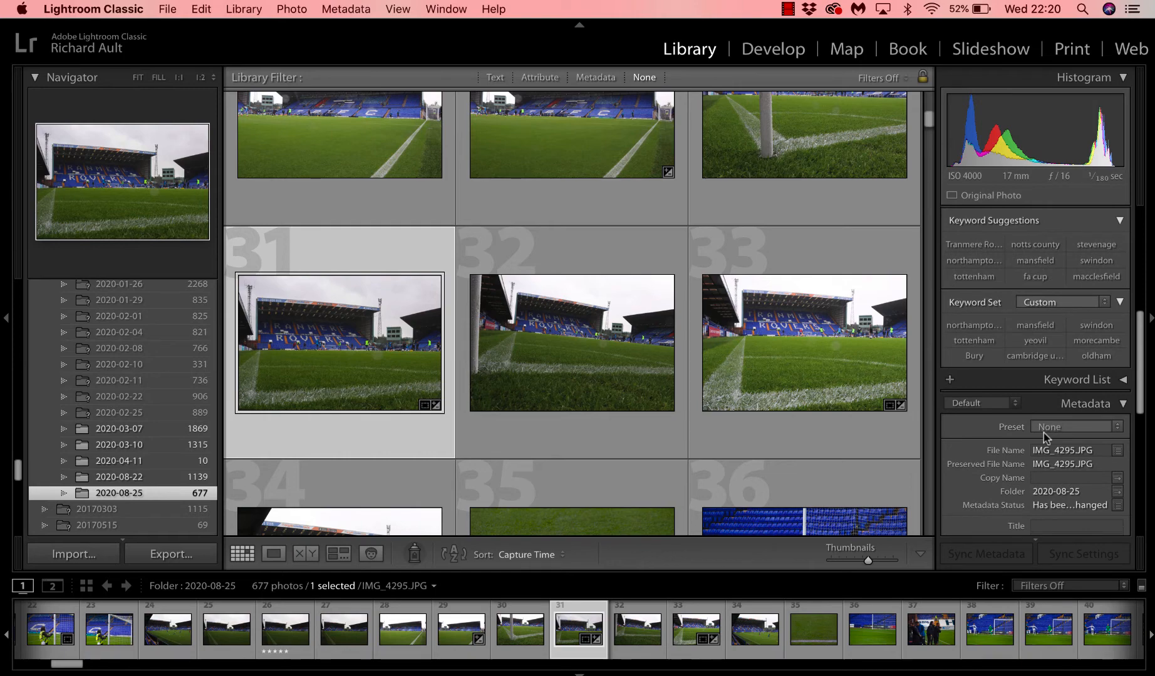
pyautogui.scroll(8, 1043, 435)
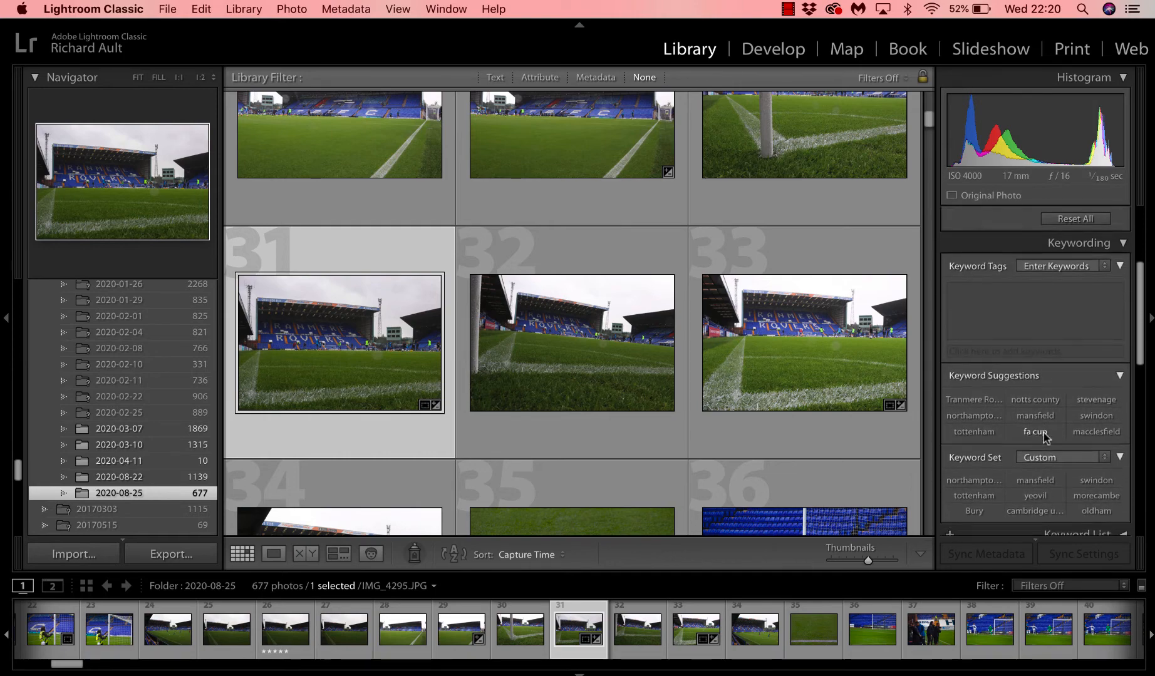
pyautogui.scroll(5, 1044, 436)
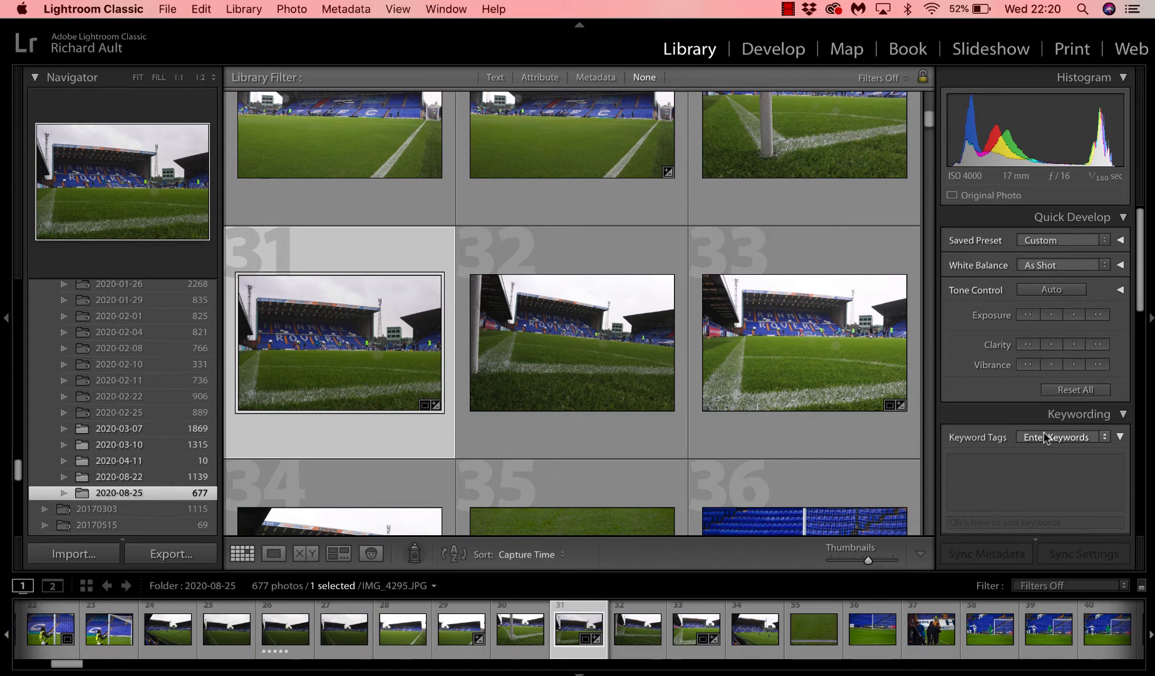
pyautogui.scroll(-2, 428, 361)
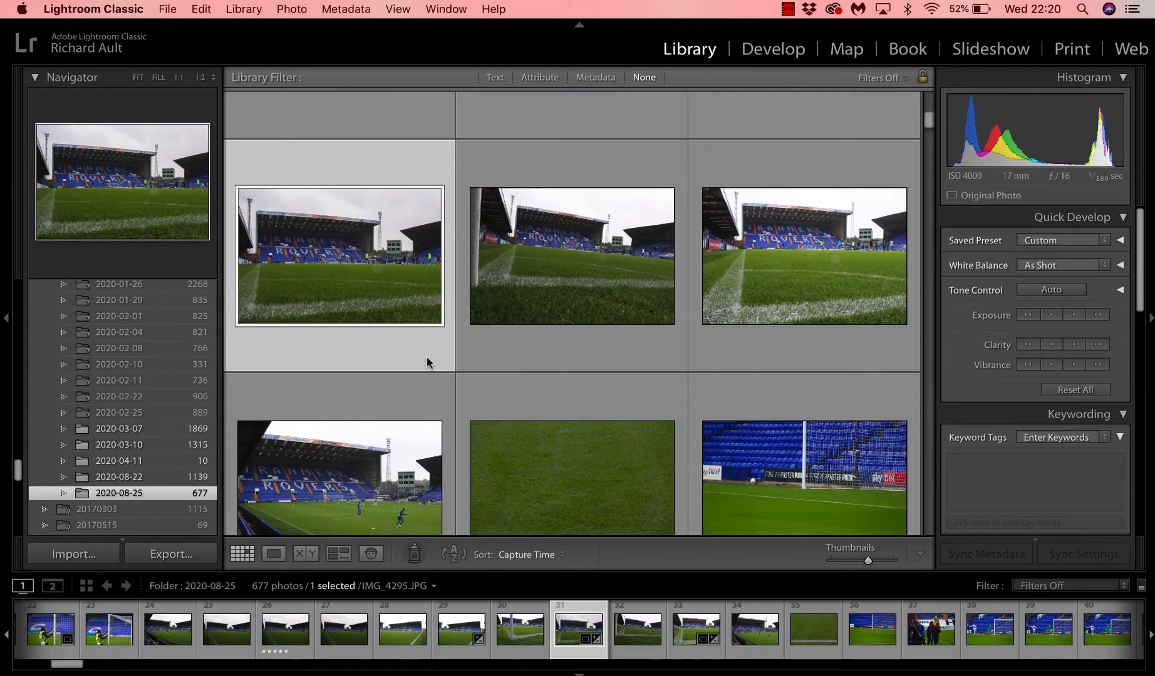
pyautogui.click(165, 8)
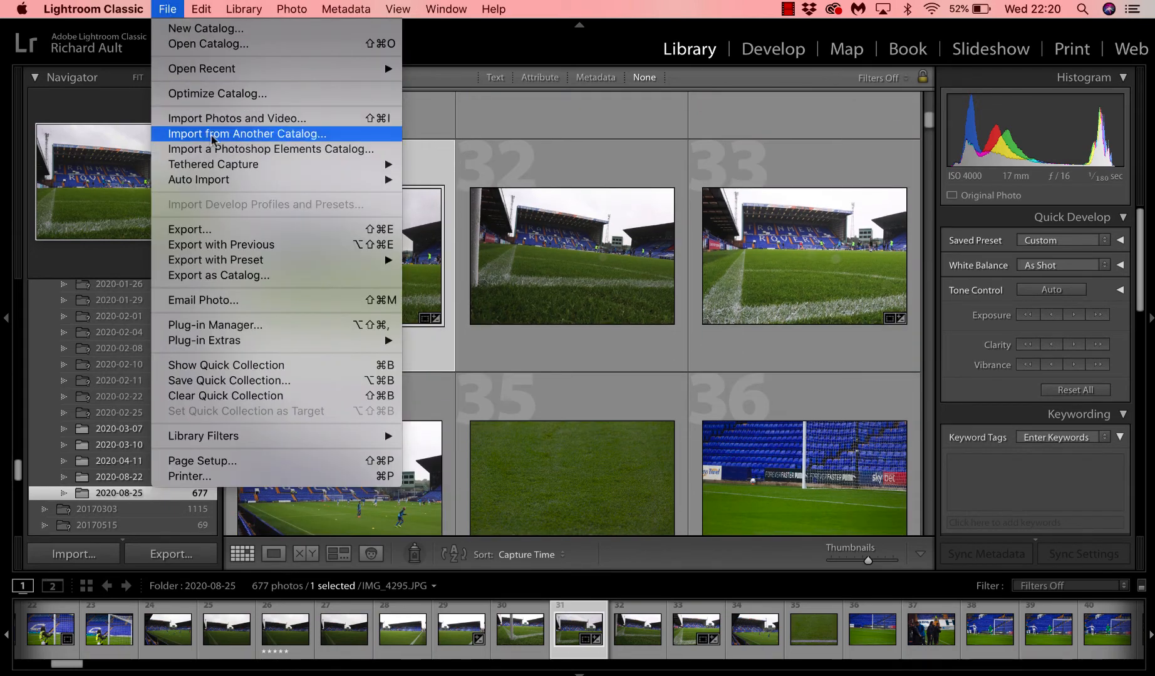
pyautogui.click(223, 229)
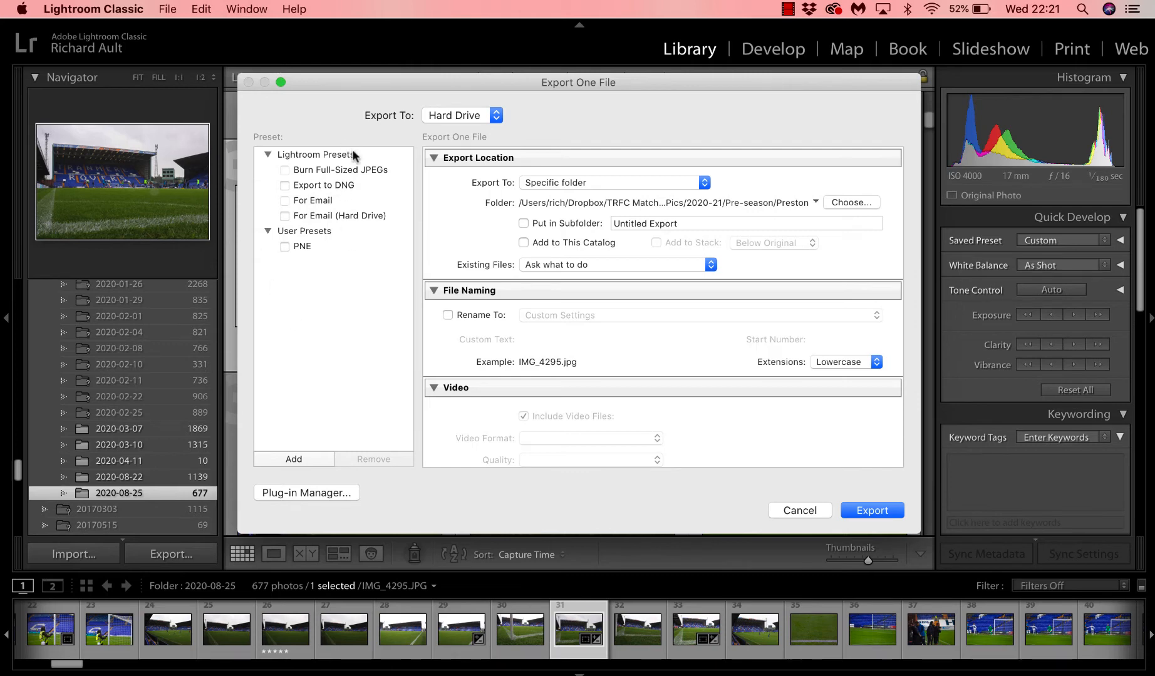
pyautogui.click(824, 511)
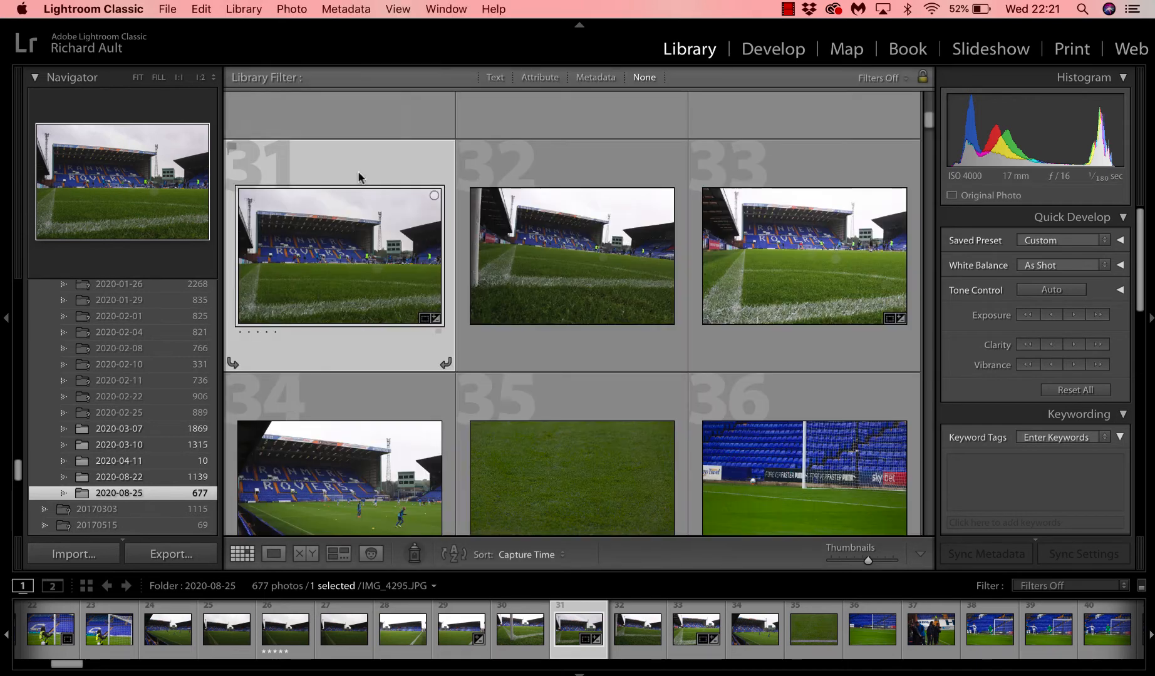
# Start exporting the selected stadium photo and choose the Preston folder inside Pre-season as the export location
pyautogui.click(168, 9)
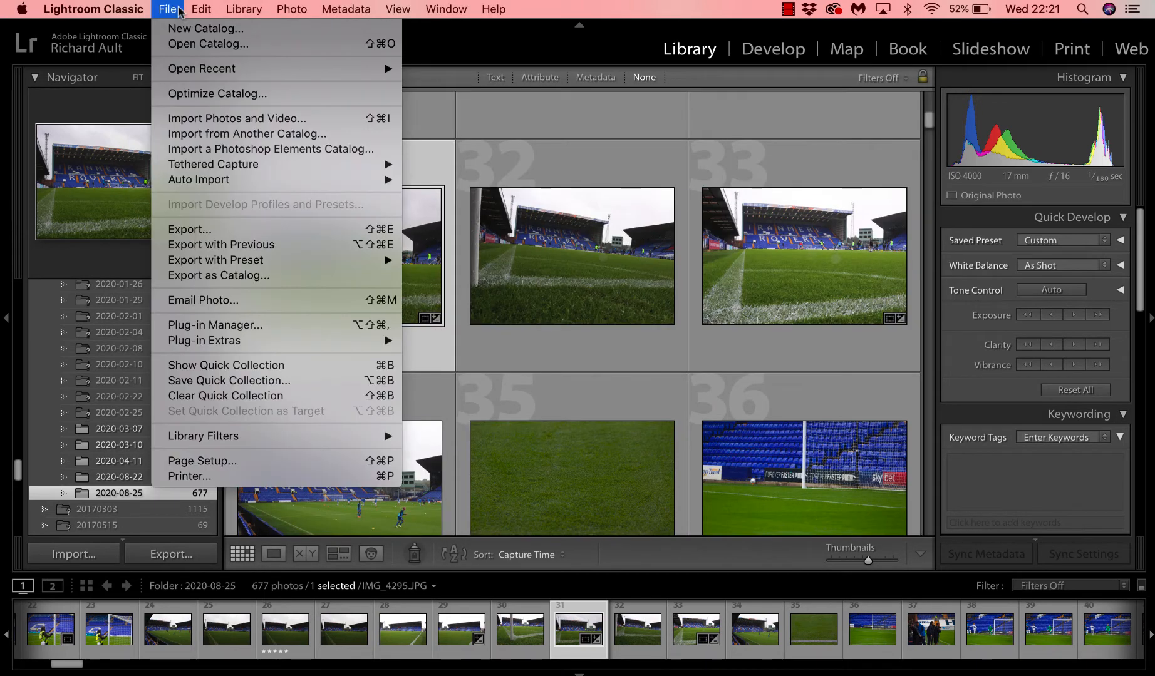
pyautogui.click(239, 229)
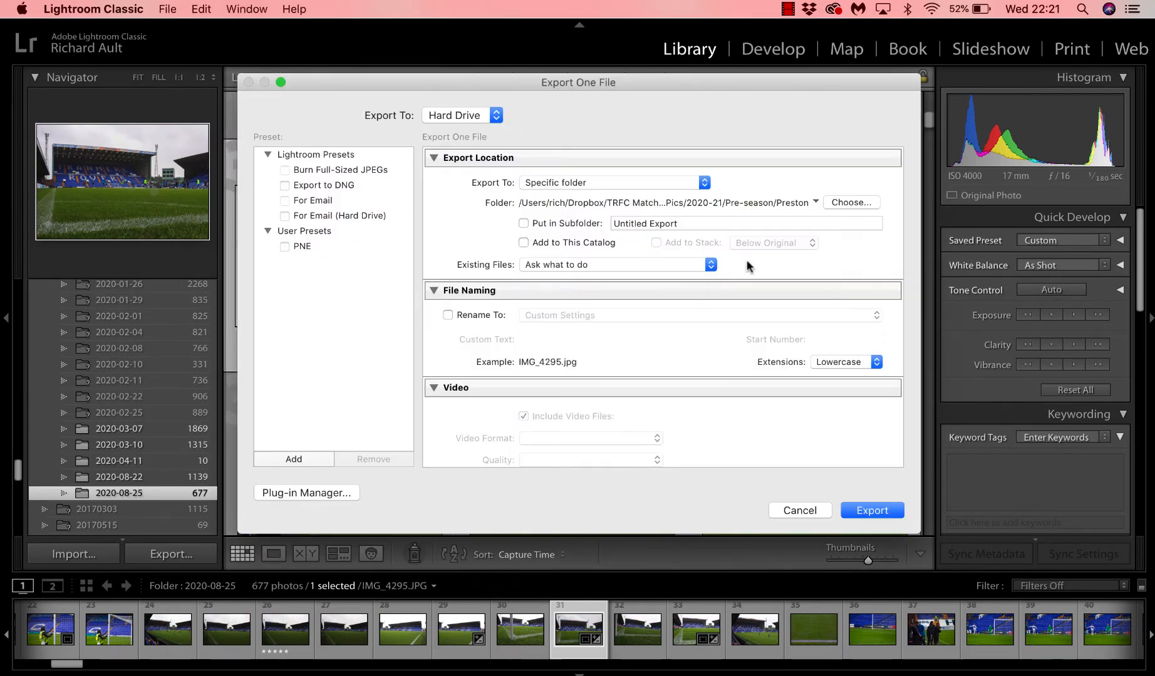
pyautogui.click(850, 203)
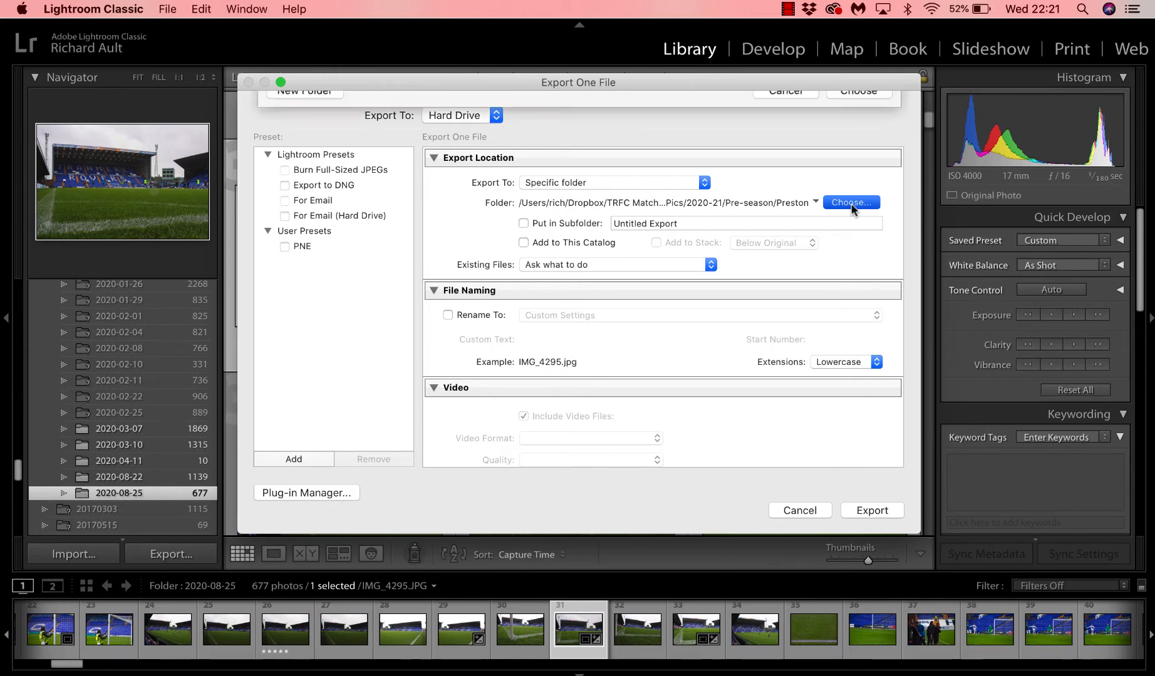
pyautogui.click(651, 109)
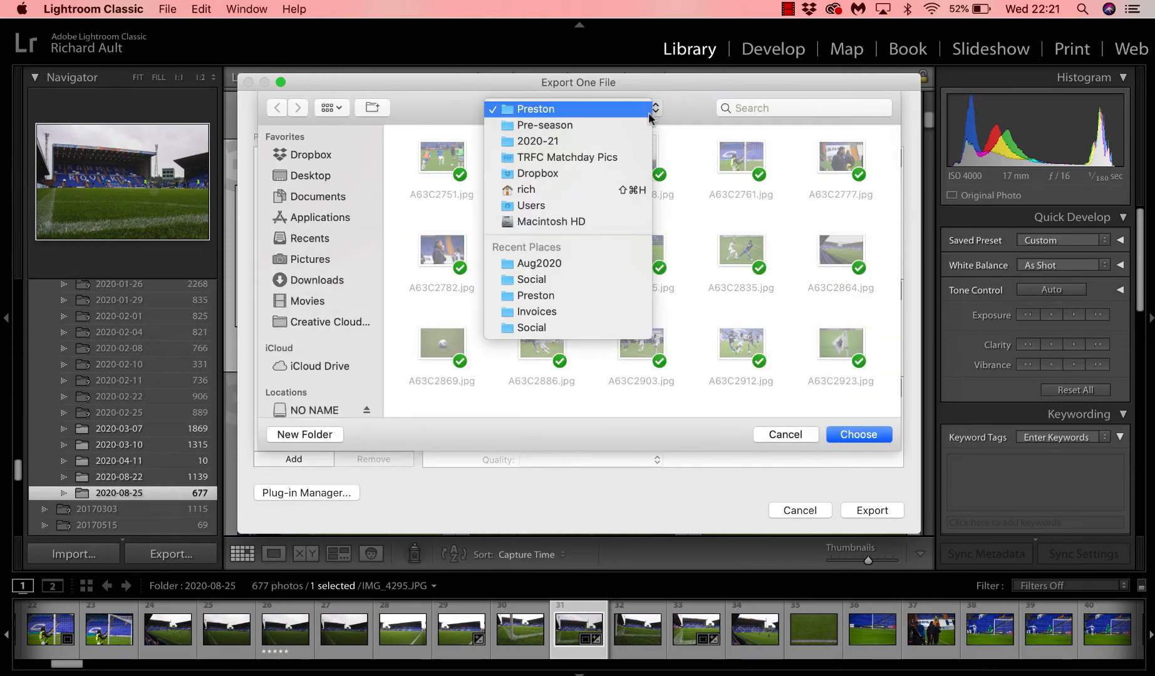
pyautogui.click(645, 126)
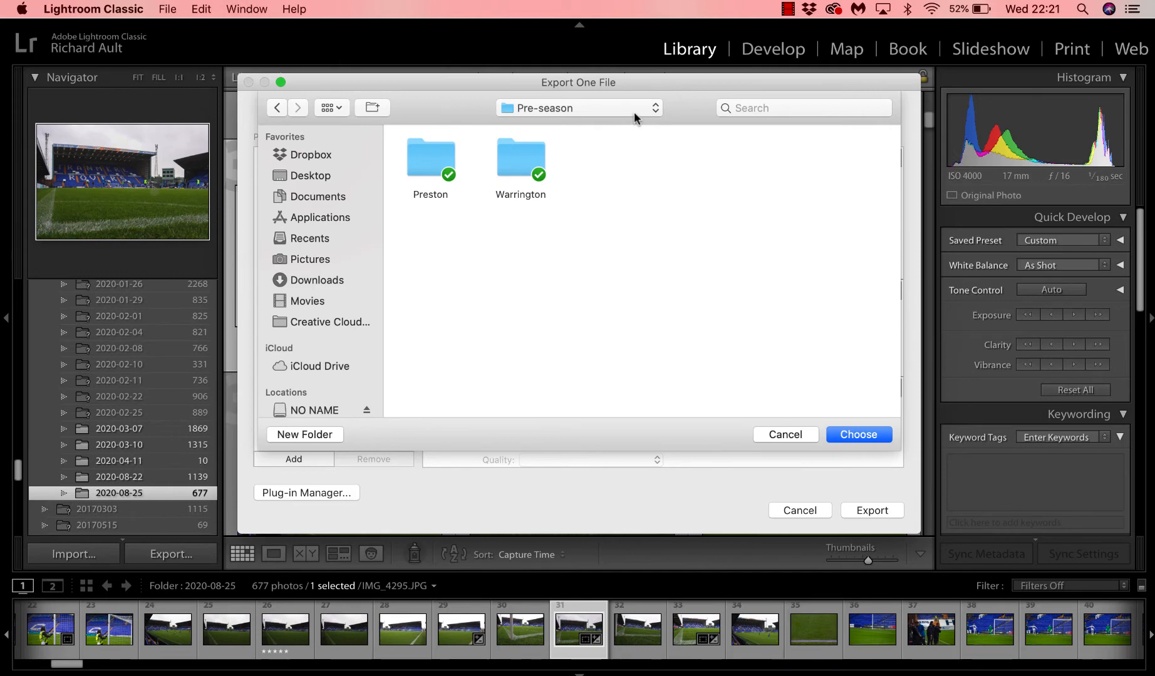
pyautogui.doubleClick(448, 151)
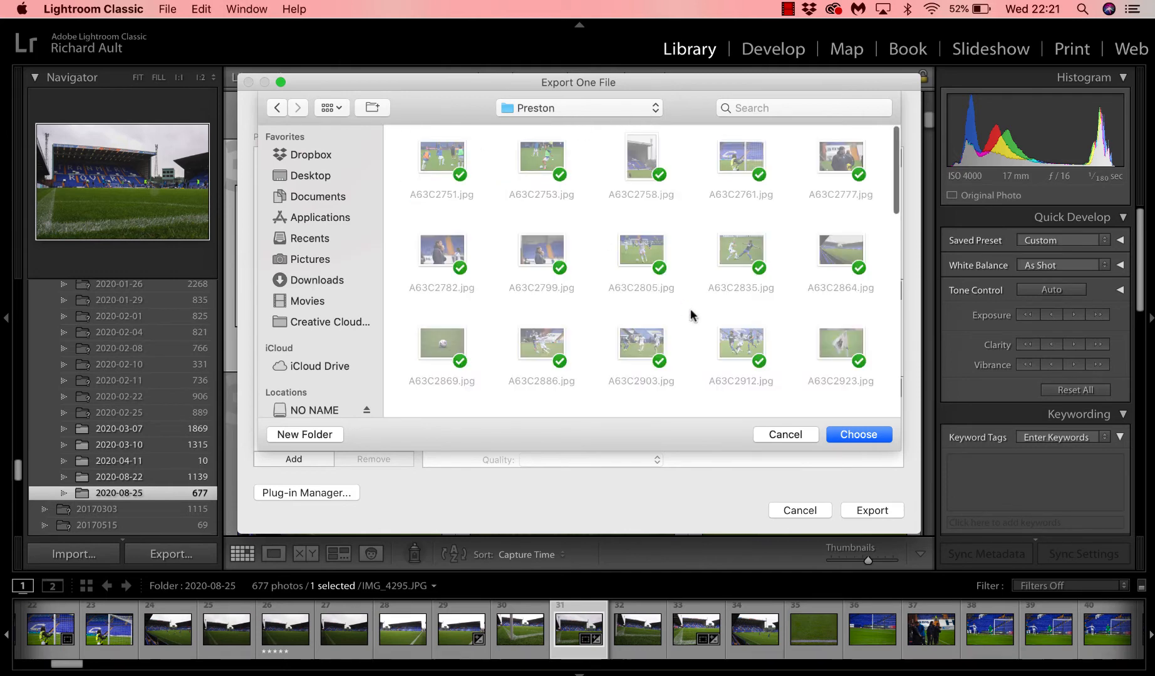
pyautogui.click(846, 433)
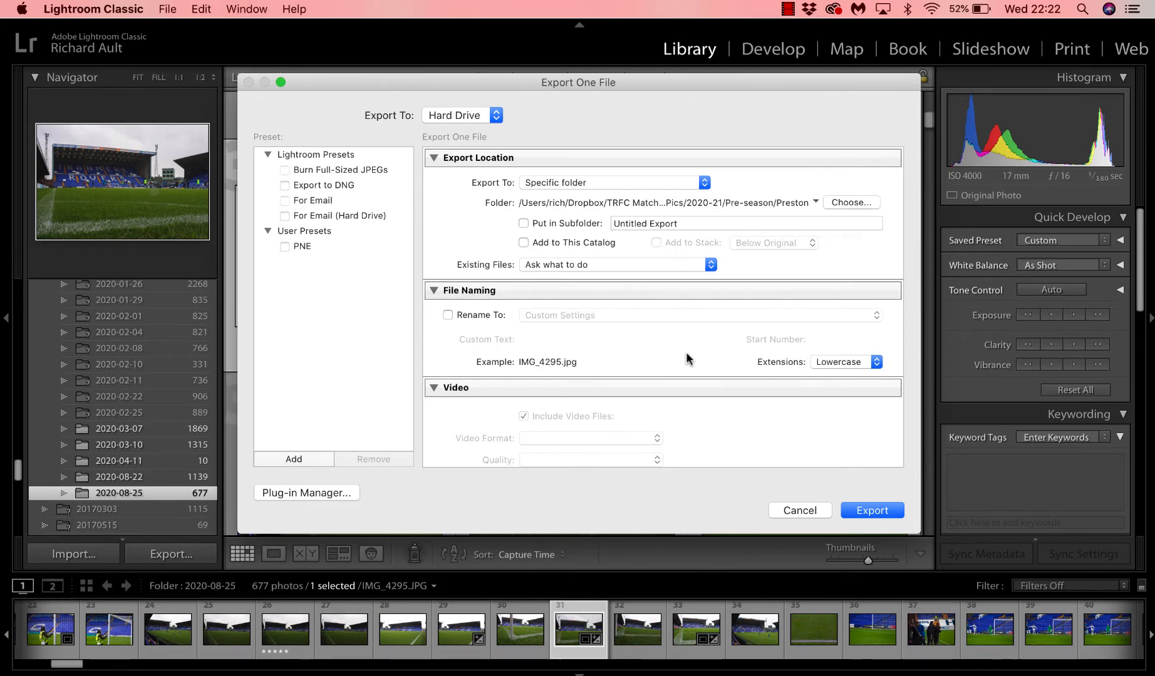
# Try the Resize to Fit option with Width & Height in the export's image sizing settings, and turn it off again
pyautogui.scroll(-2, 687, 352)
pyautogui.scroll(-3, 687, 351)
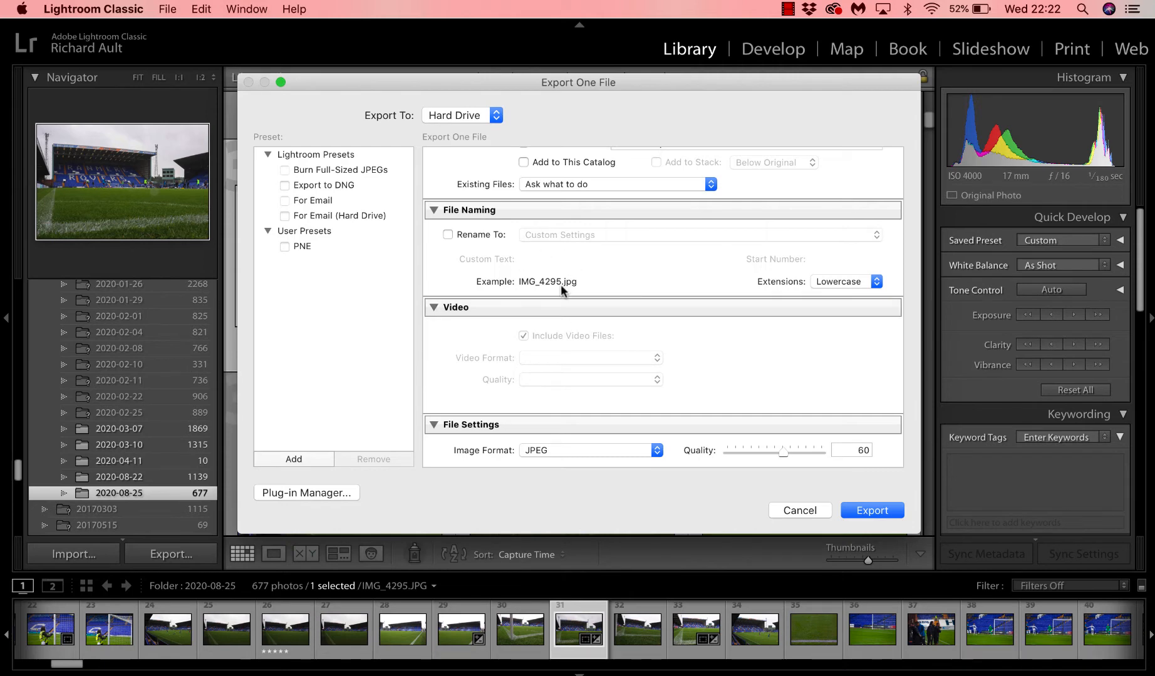
pyautogui.scroll(-5, 561, 284)
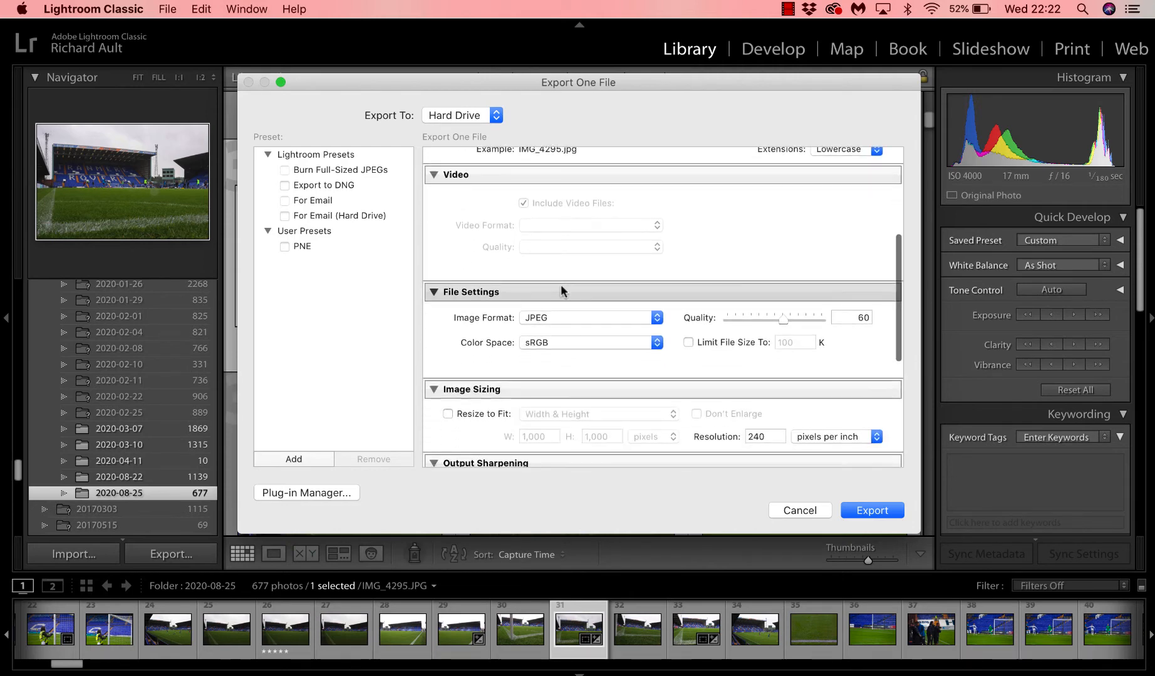
pyautogui.scroll(-5, 561, 284)
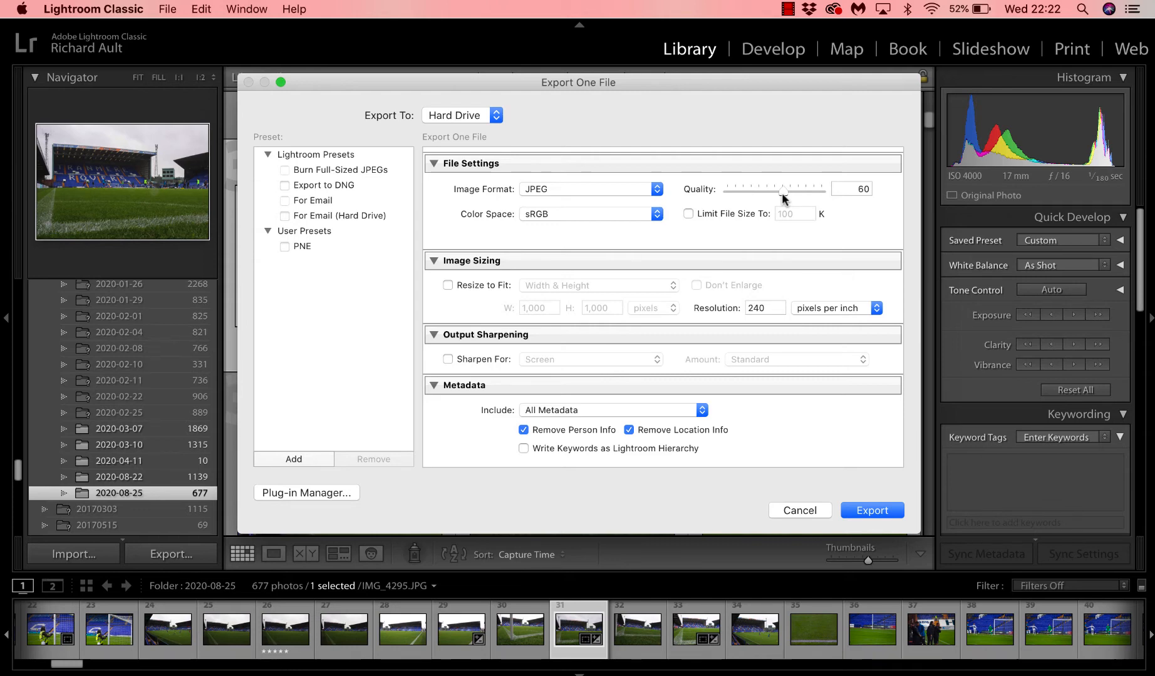
pyautogui.scroll(-3, 476, 313)
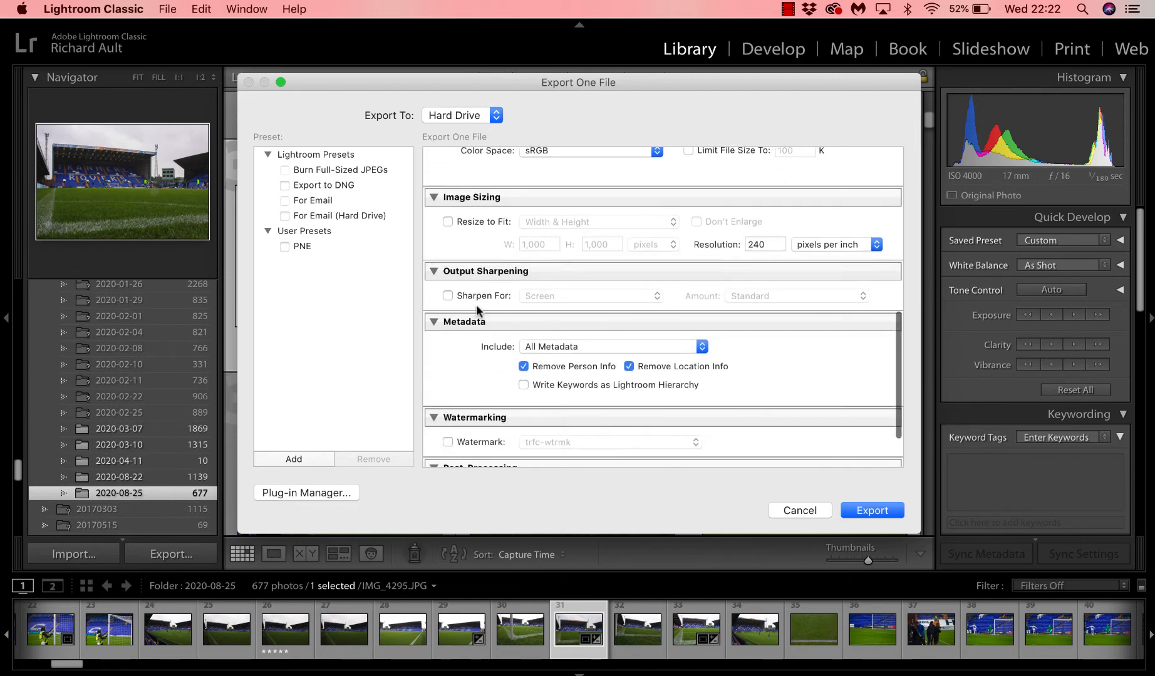
pyautogui.click(472, 224)
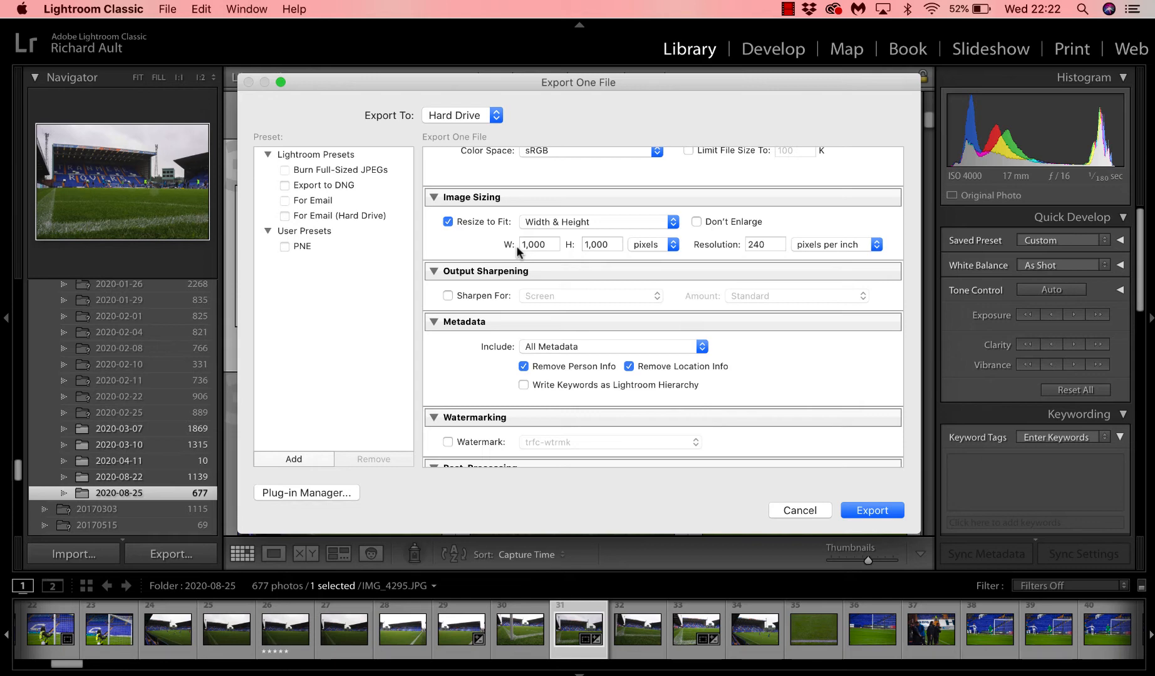
pyautogui.click(486, 222)
# Enable the trfc-wtrmk watermark for the export and export the stadium photo
pyautogui.scroll(-5, 490, 400)
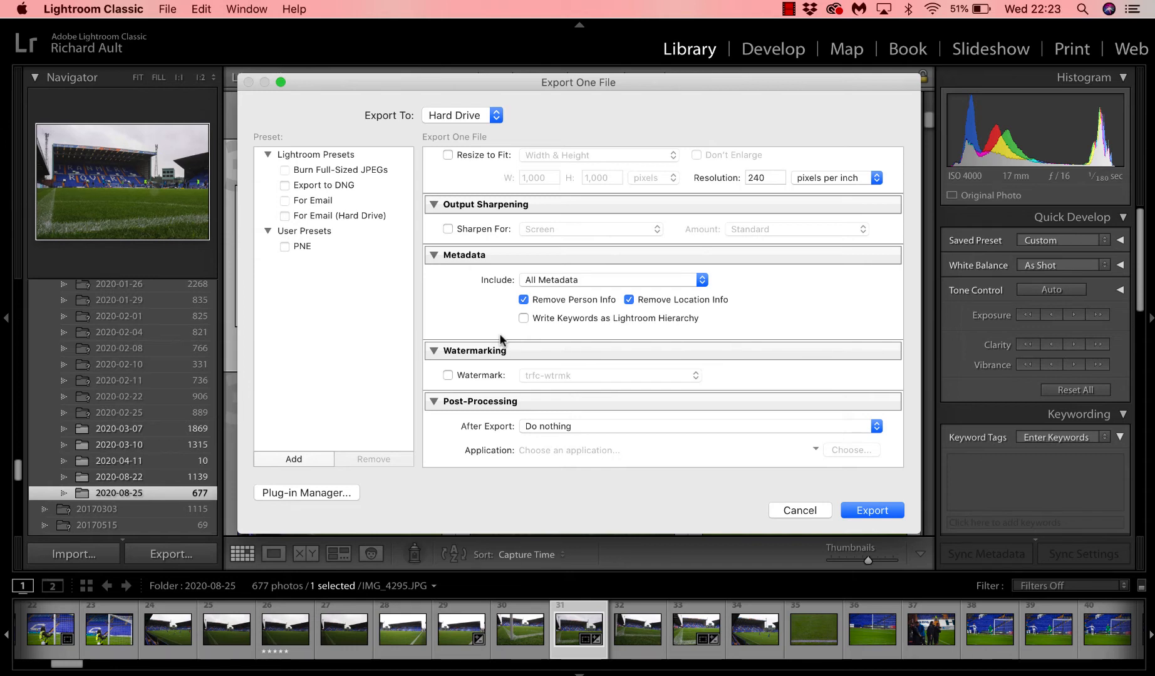
pyautogui.click(467, 372)
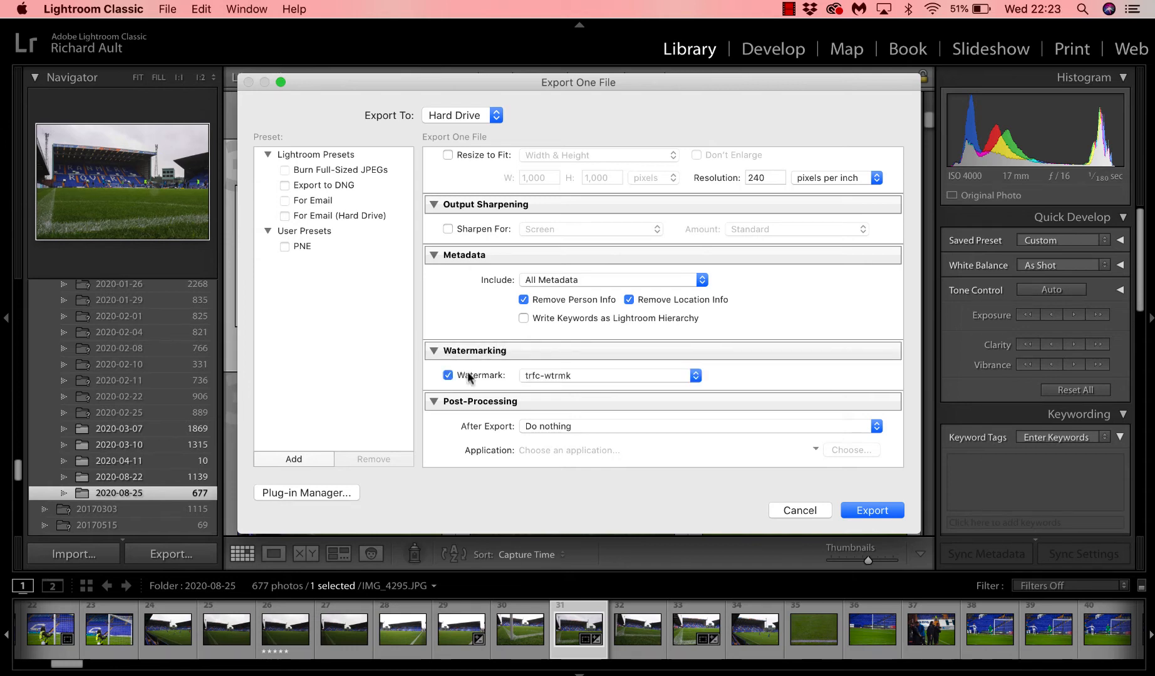
pyautogui.click(607, 375)
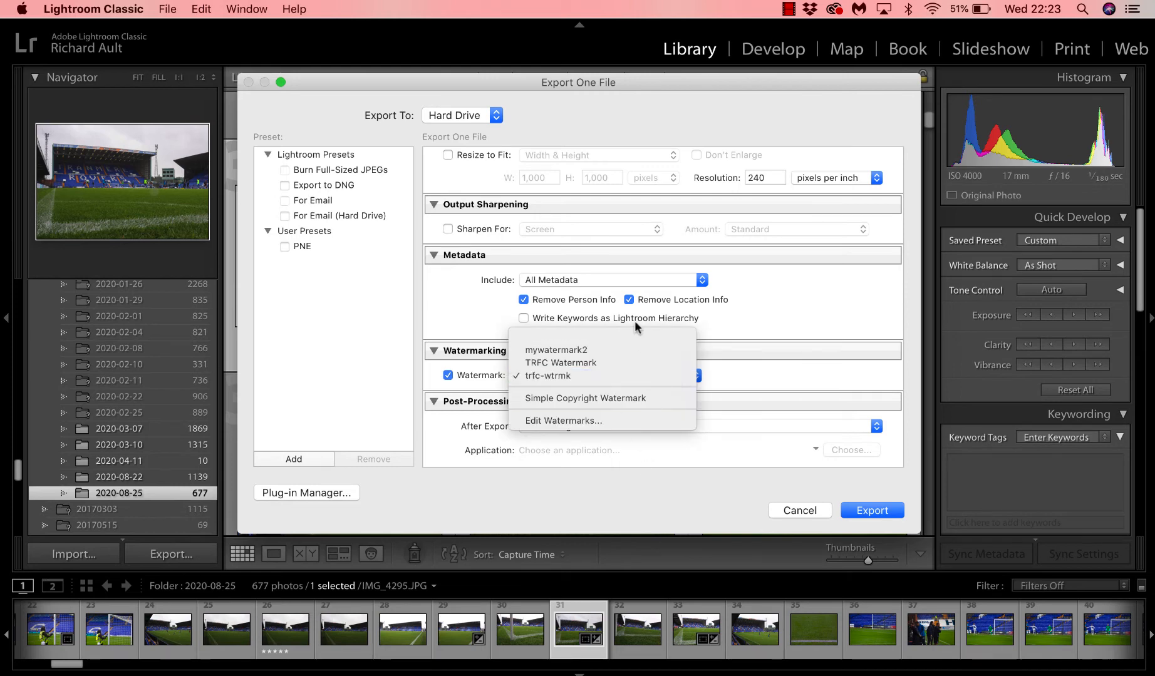
pyautogui.click(787, 370)
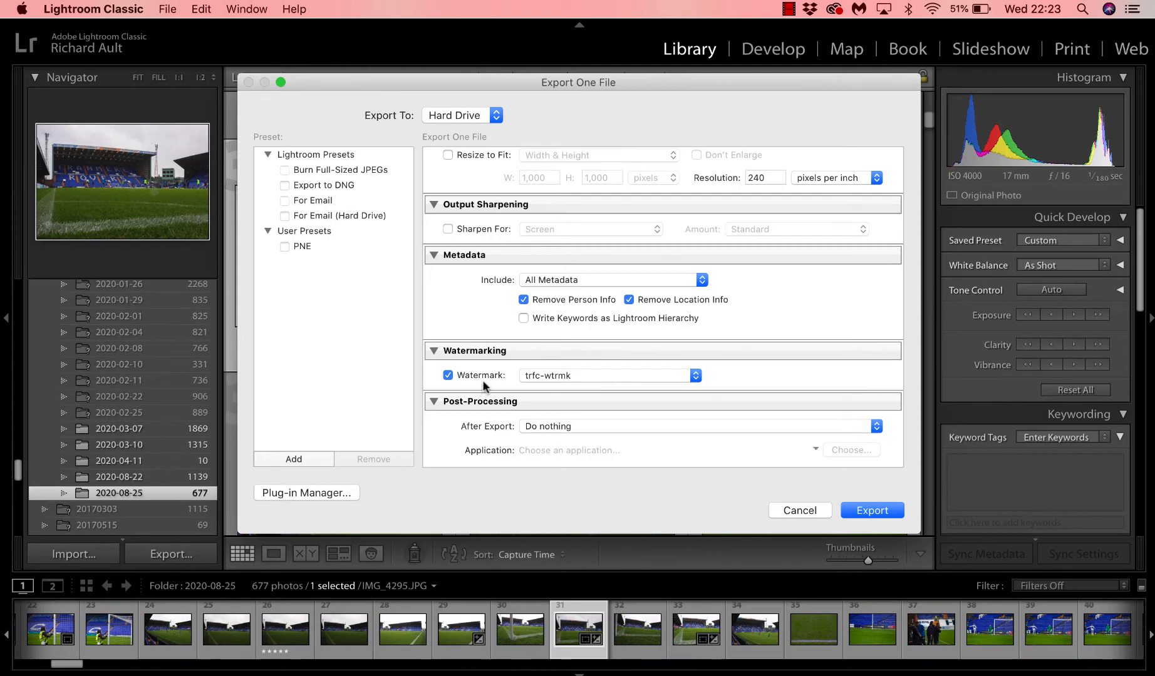
pyautogui.scroll(15, 858, 462)
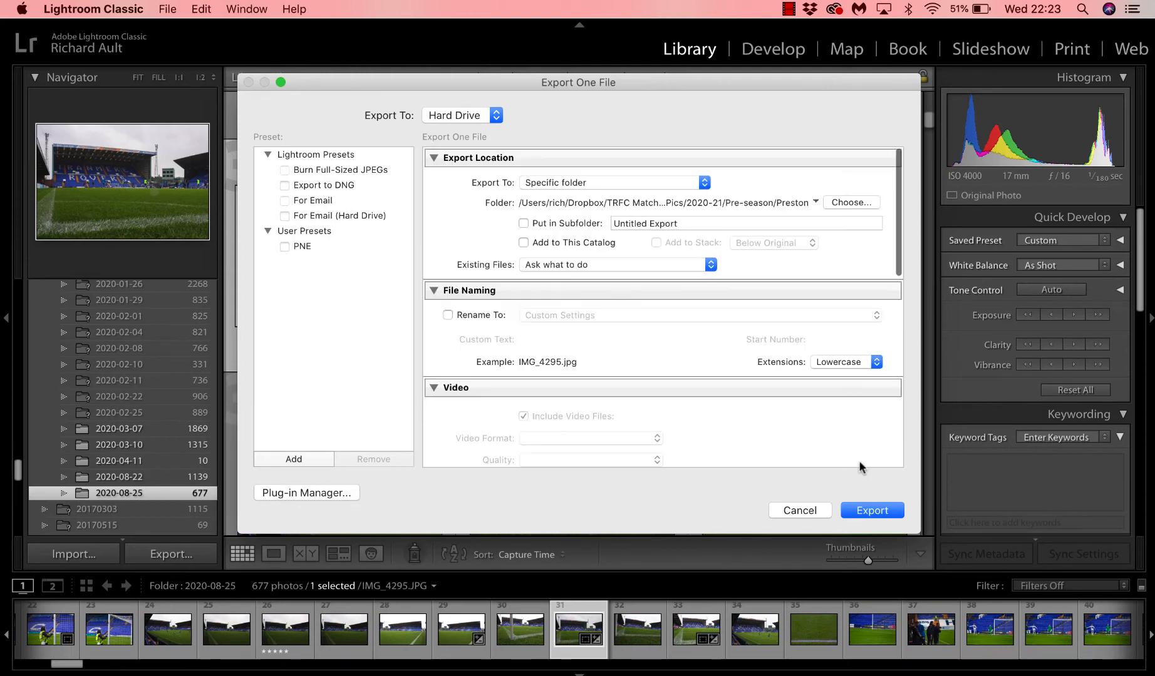
pyautogui.click(887, 513)
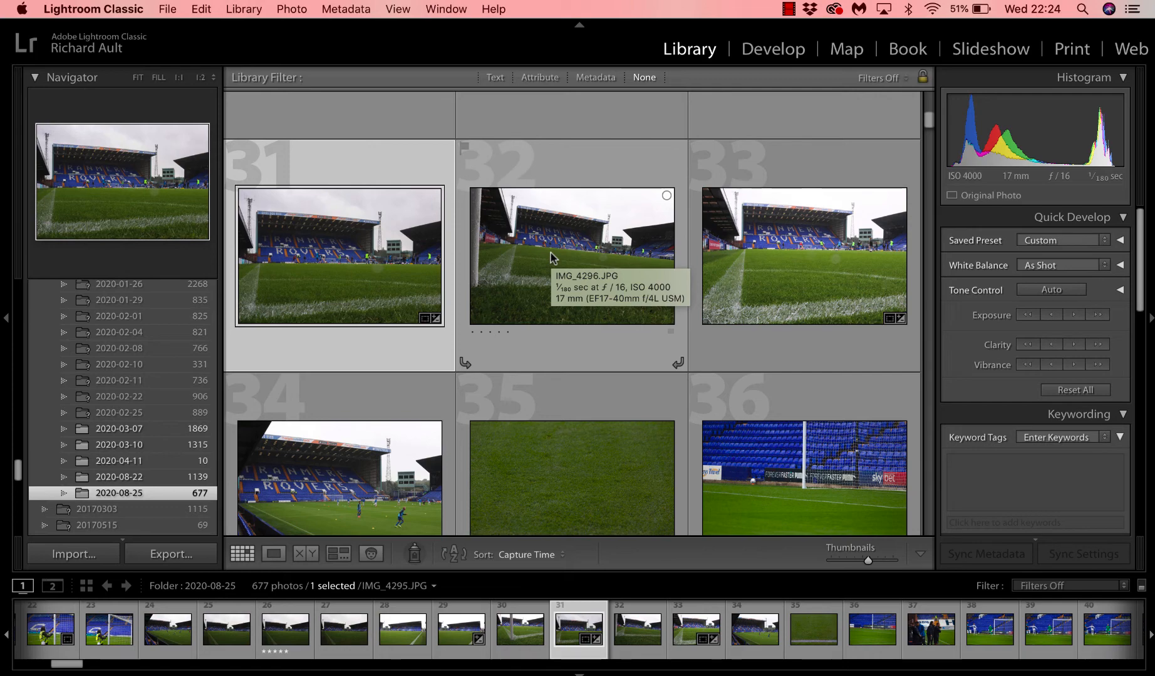
# Browse the 2020-08-25 folder's grid from the stadium photos through the warm-up, touchline and match action shots
pyautogui.scroll(-4, 491, 441)
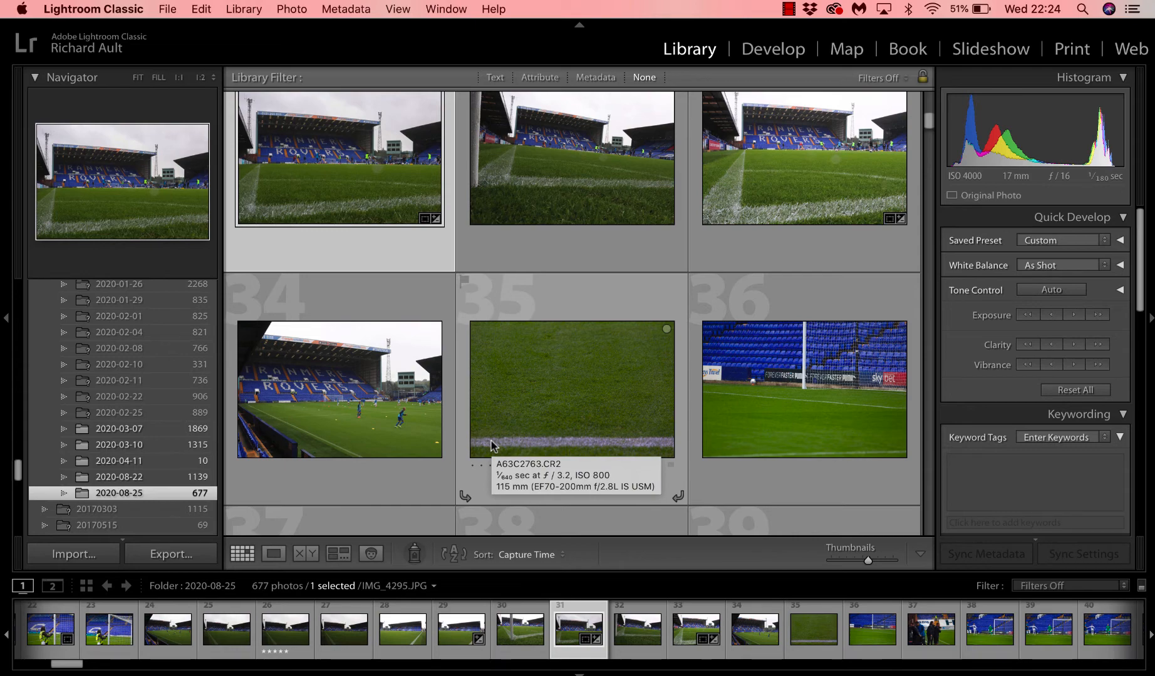
pyautogui.scroll(-10, 490, 441)
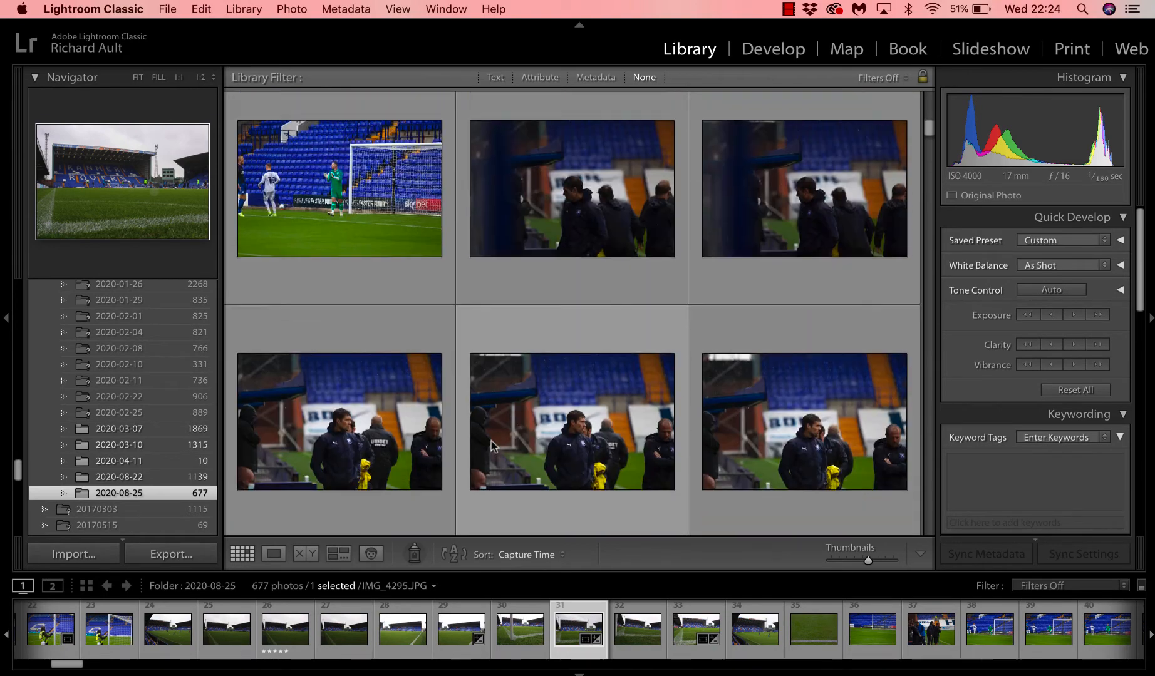
pyautogui.scroll(-10, 491, 446)
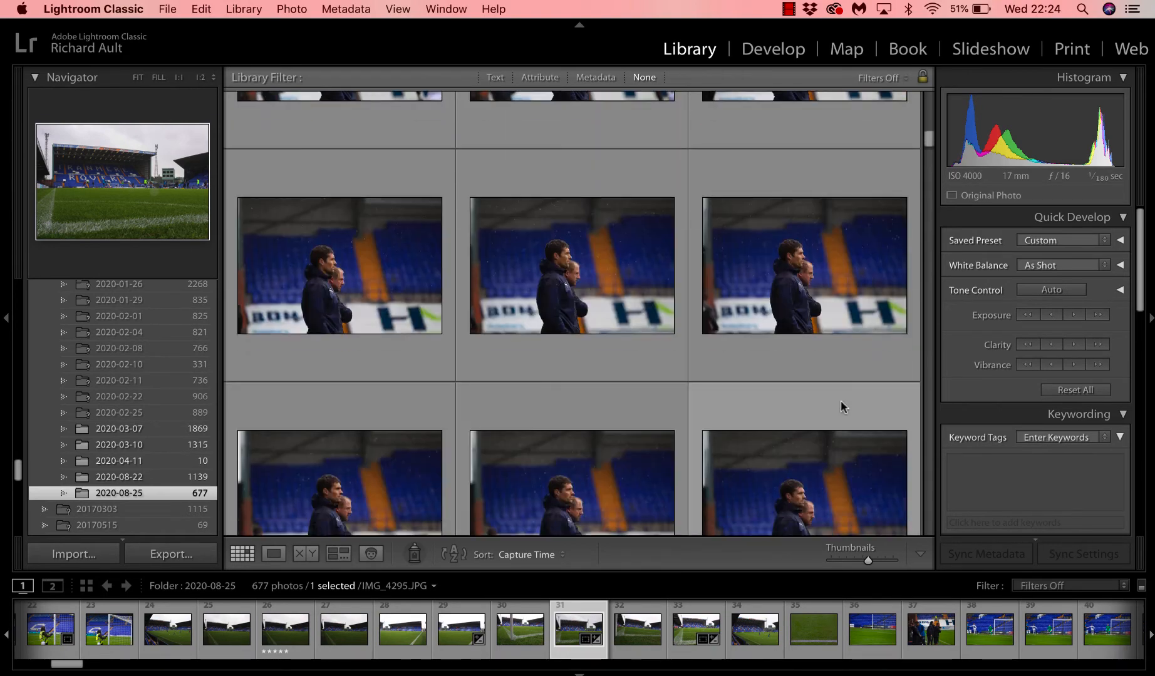
pyautogui.moveTo(929, 136); pyautogui.dragTo(929, 145)
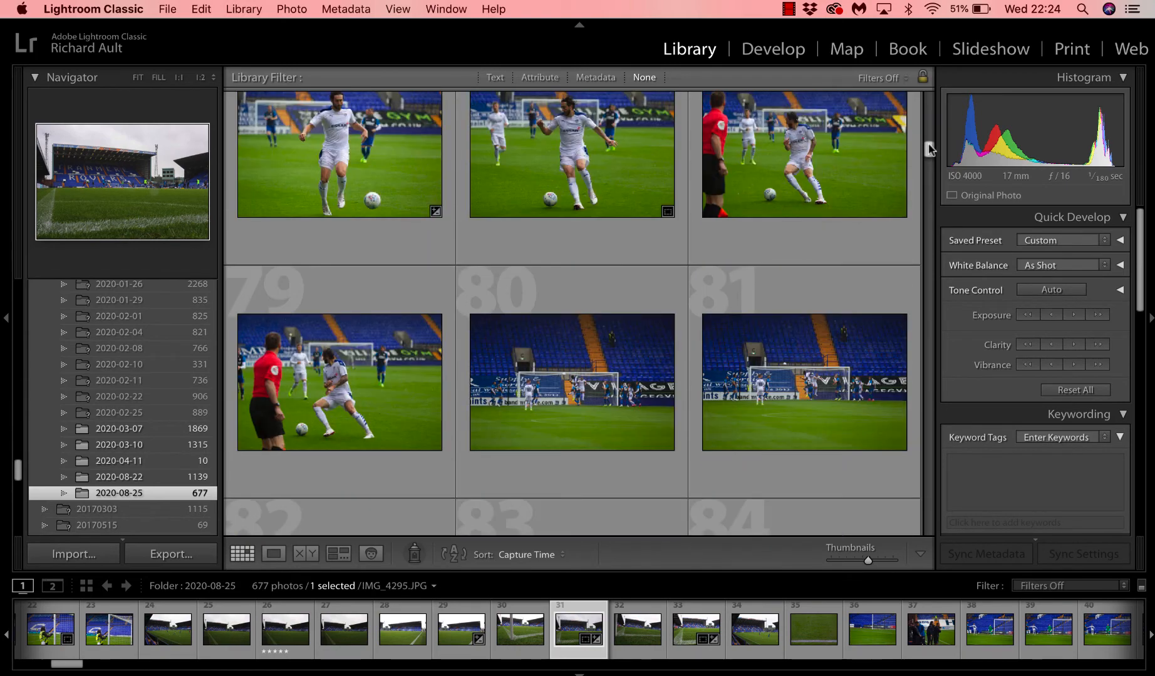
pyautogui.scroll(-5, 816, 331)
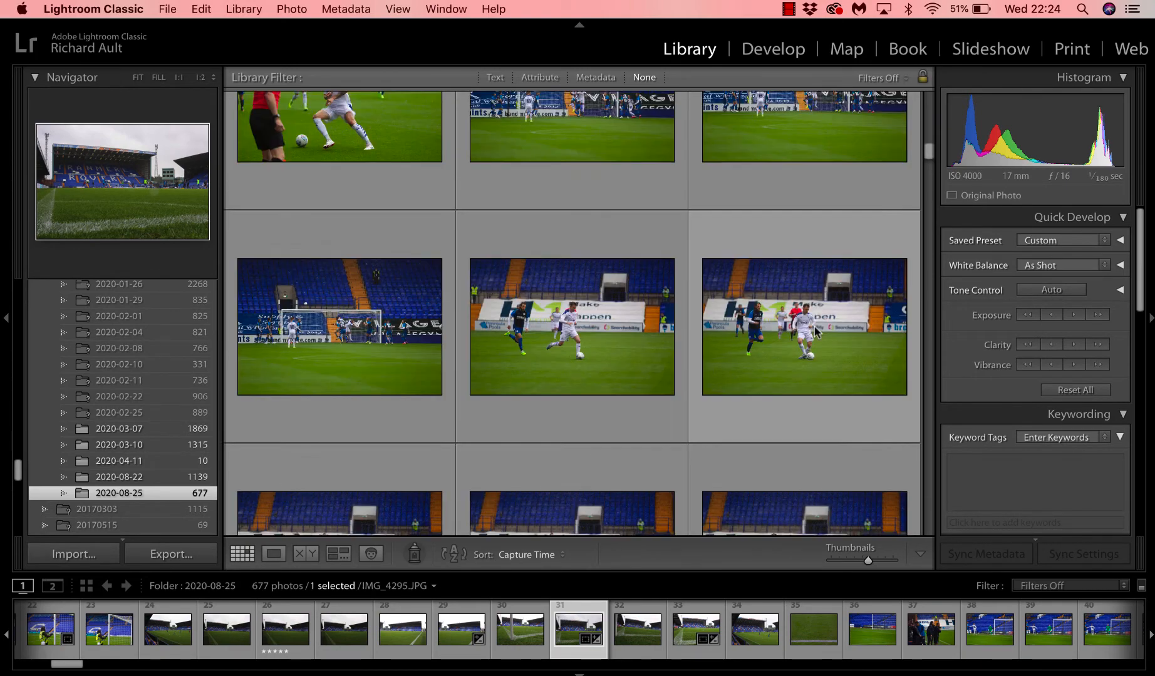
pyautogui.scroll(-5, 815, 332)
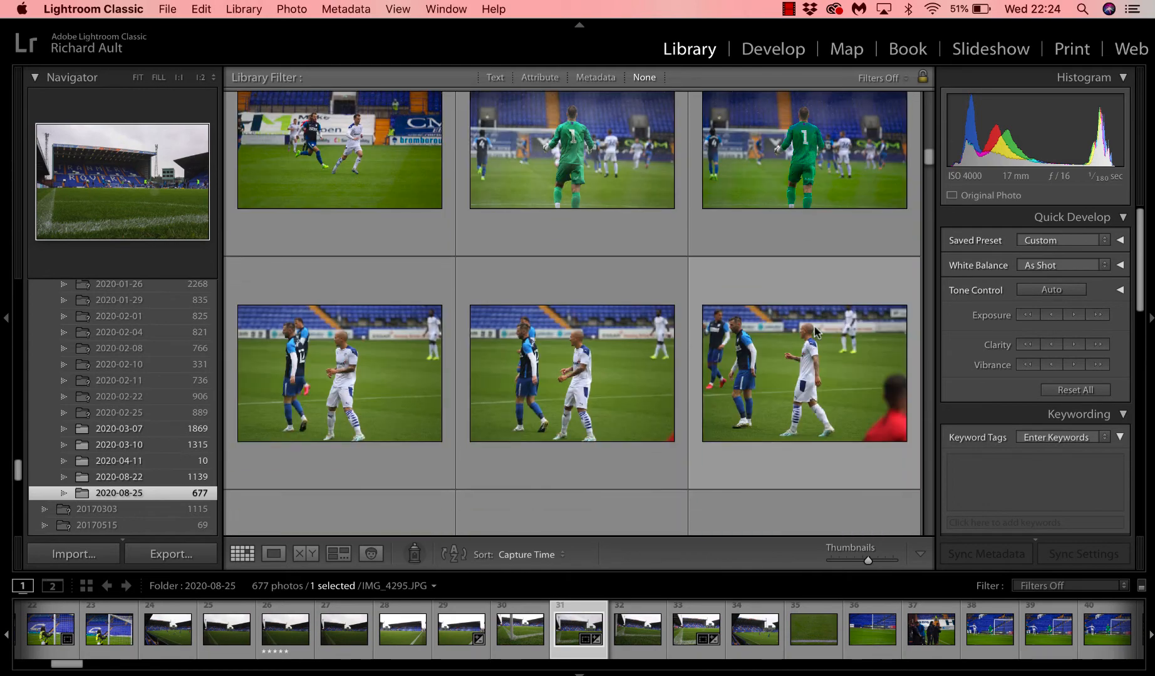
pyautogui.scroll(-10, 814, 327)
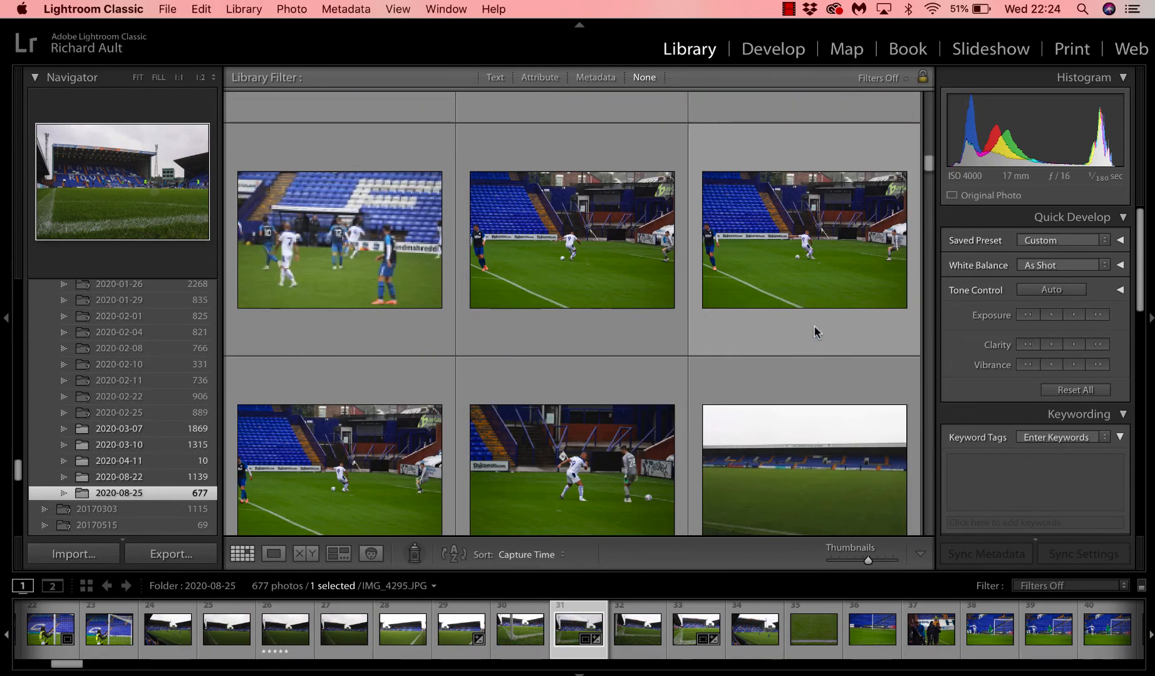
pyautogui.scroll(-10, 816, 332)
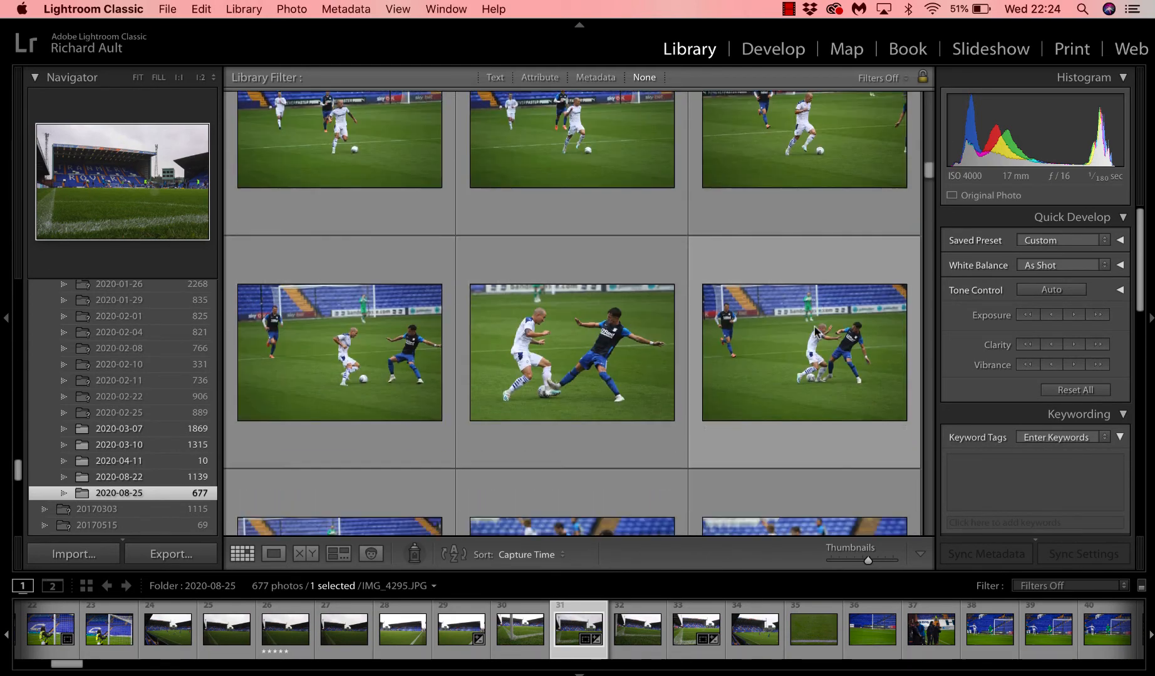
pyautogui.scroll(-8, 815, 331)
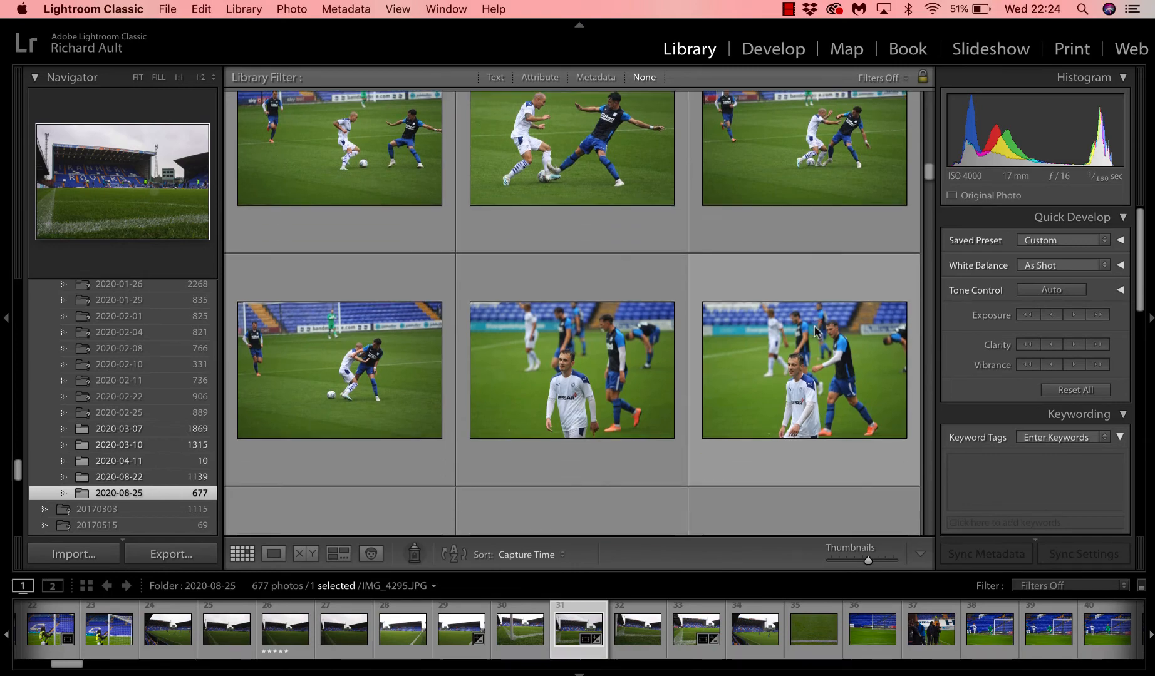
# Find the action shot of a player challenging for the ball, photo 148 in the 2020-08-25 folder, and open it in Develop
pyautogui.scroll(-10, 815, 331)
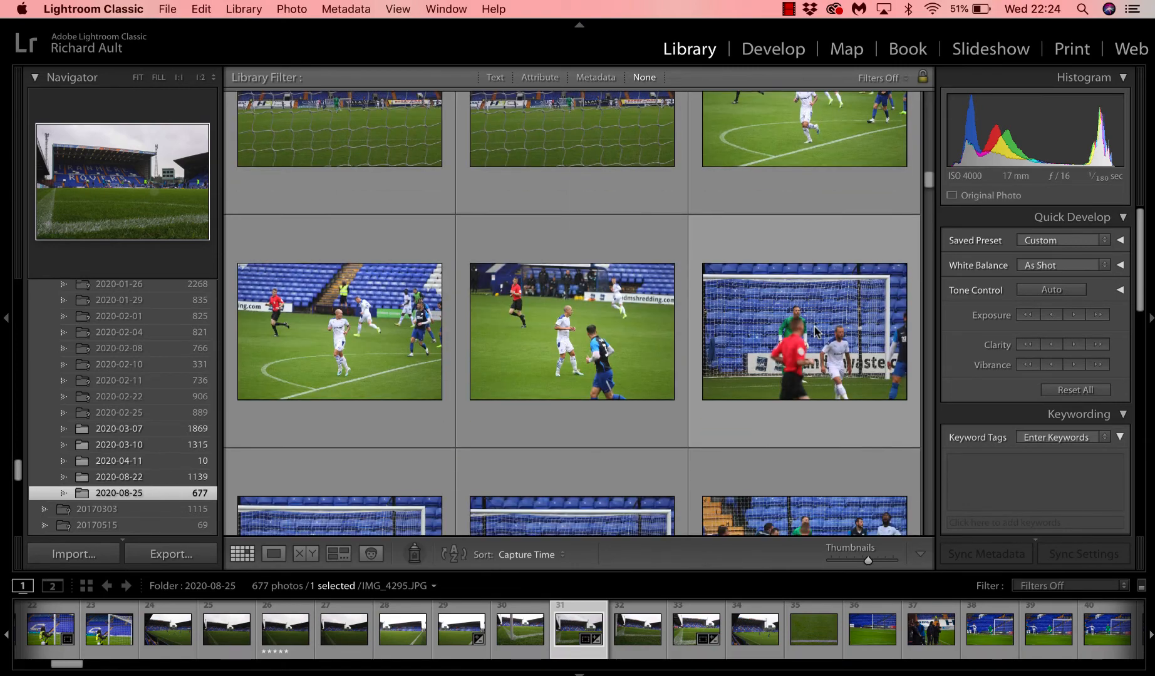
pyautogui.scroll(-5, 815, 331)
pyautogui.scroll(-10, 814, 328)
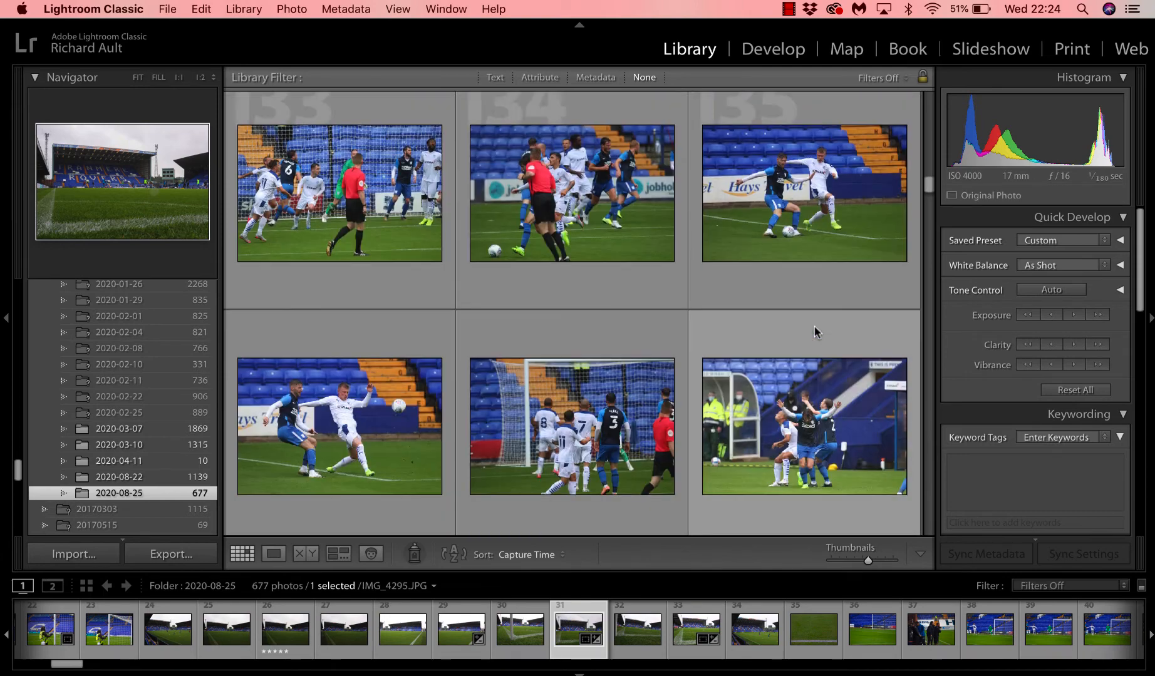
pyautogui.scroll(3, 837, 331)
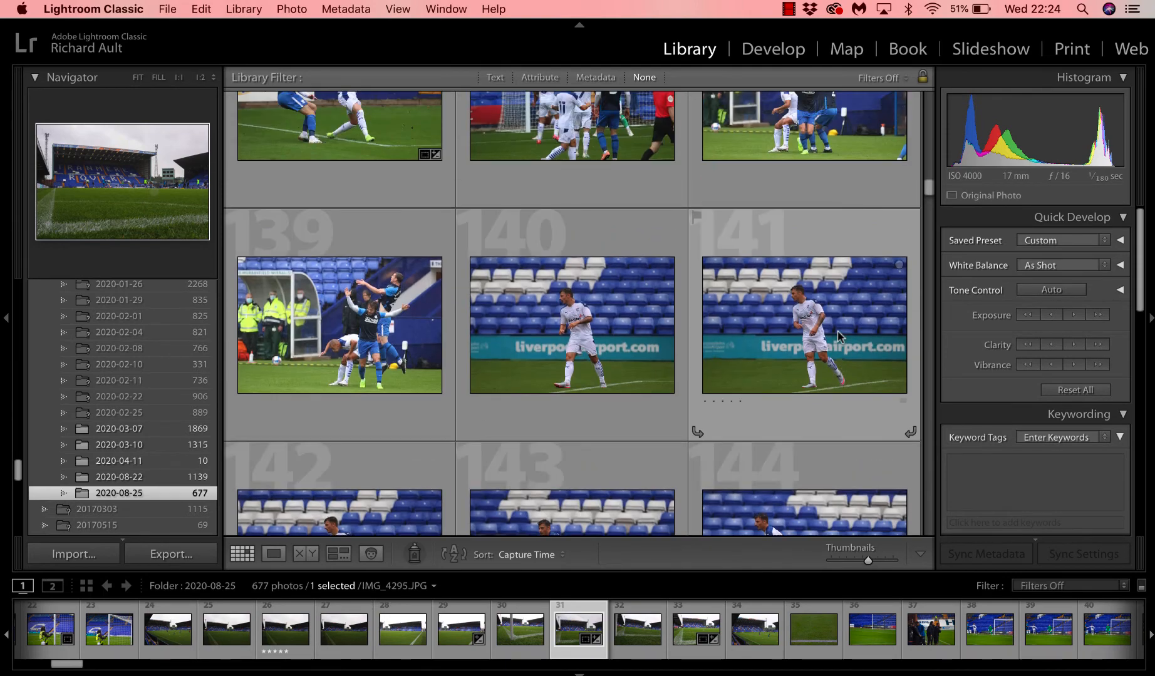
pyautogui.scroll(-8, 838, 331)
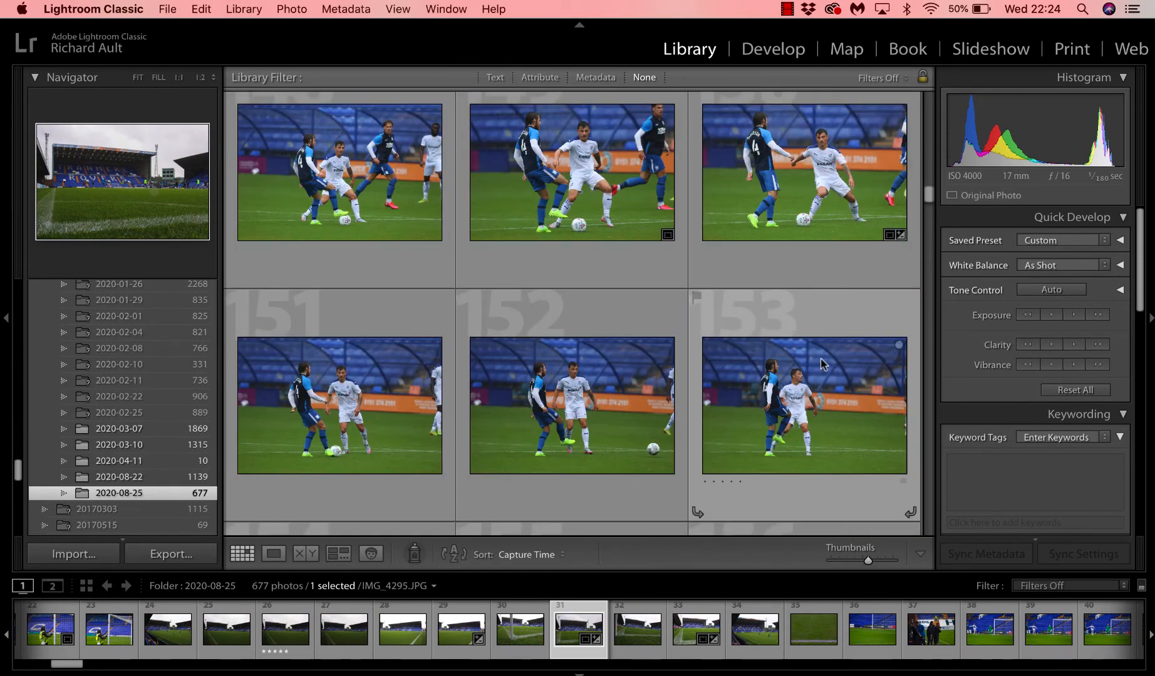
pyautogui.scroll(-2, 820, 363)
pyautogui.scroll(3, 821, 363)
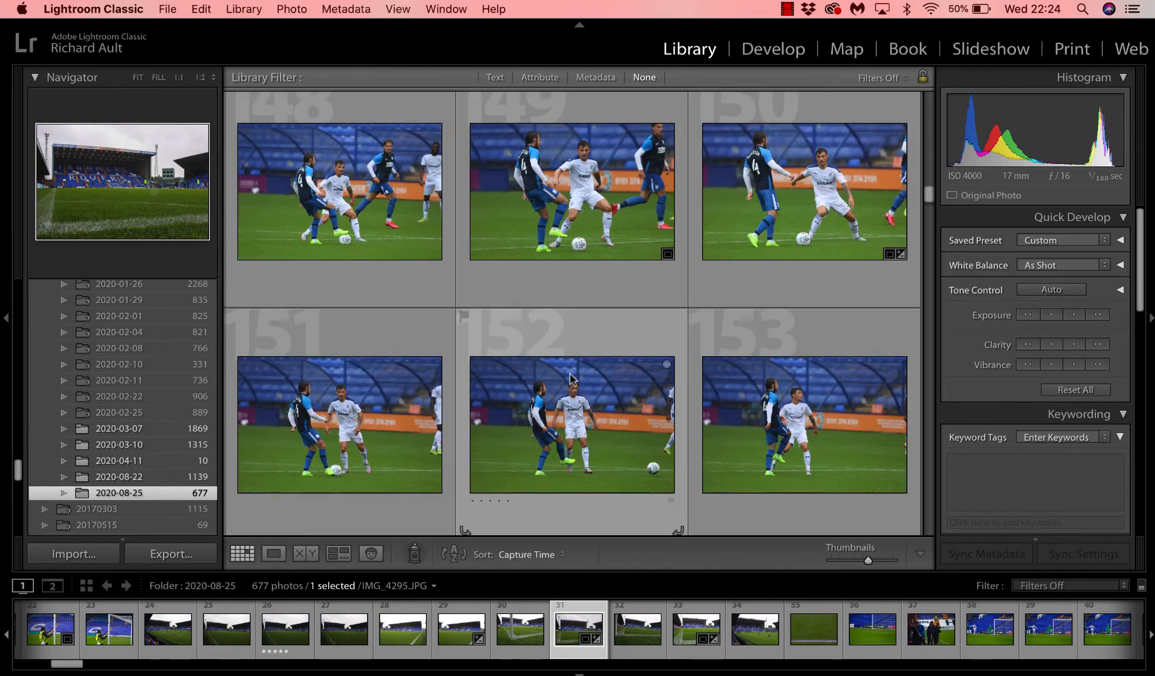
pyautogui.scroll(-4, 567, 394)
pyautogui.scroll(5, 563, 417)
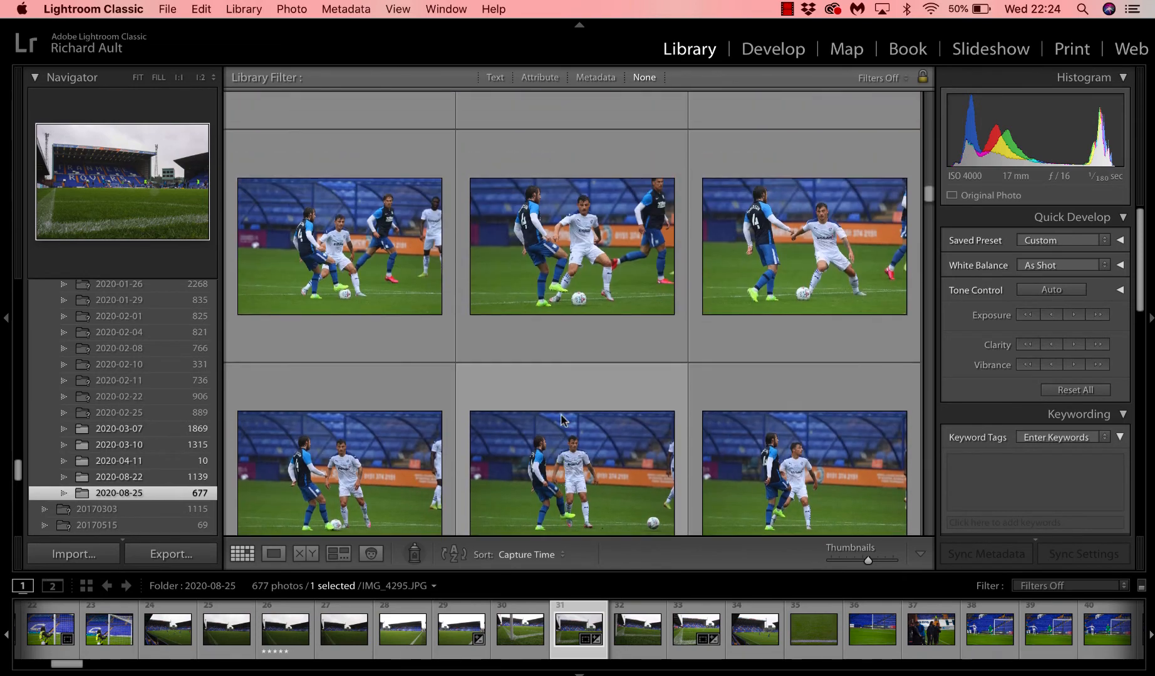
pyautogui.click(416, 294)
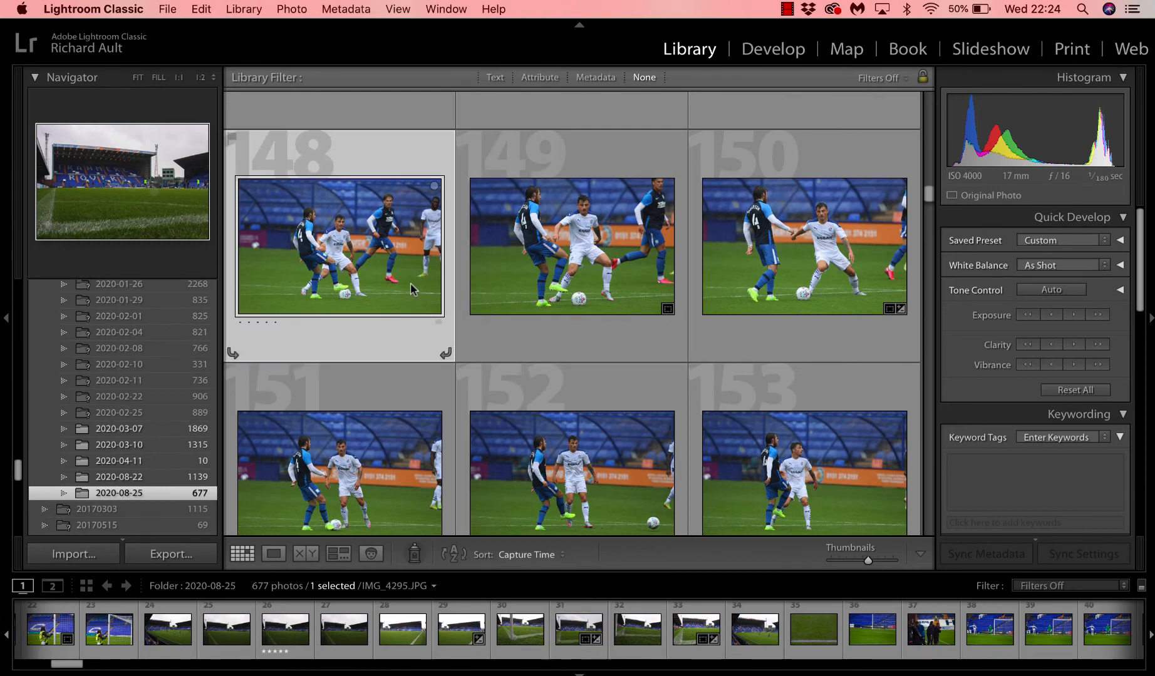
pyautogui.click(777, 50)
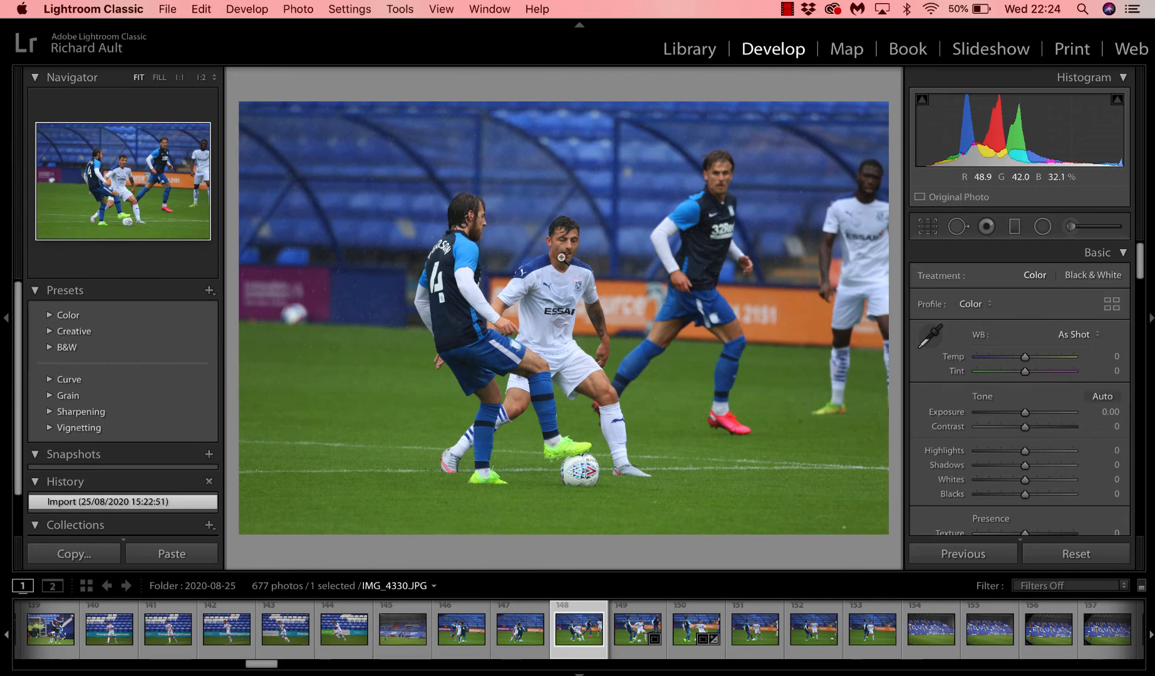
# Examine the focus on the two central players at 1:1 magnification and return to the full photo
pyautogui.click(560, 258)
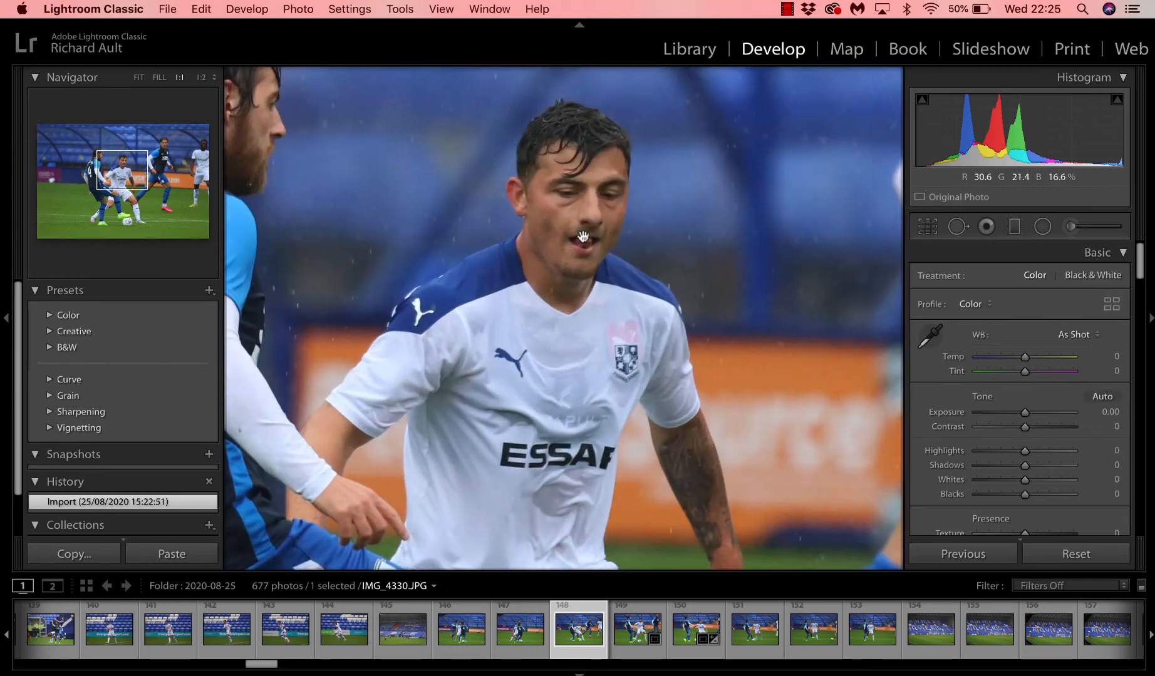
pyautogui.click(577, 211)
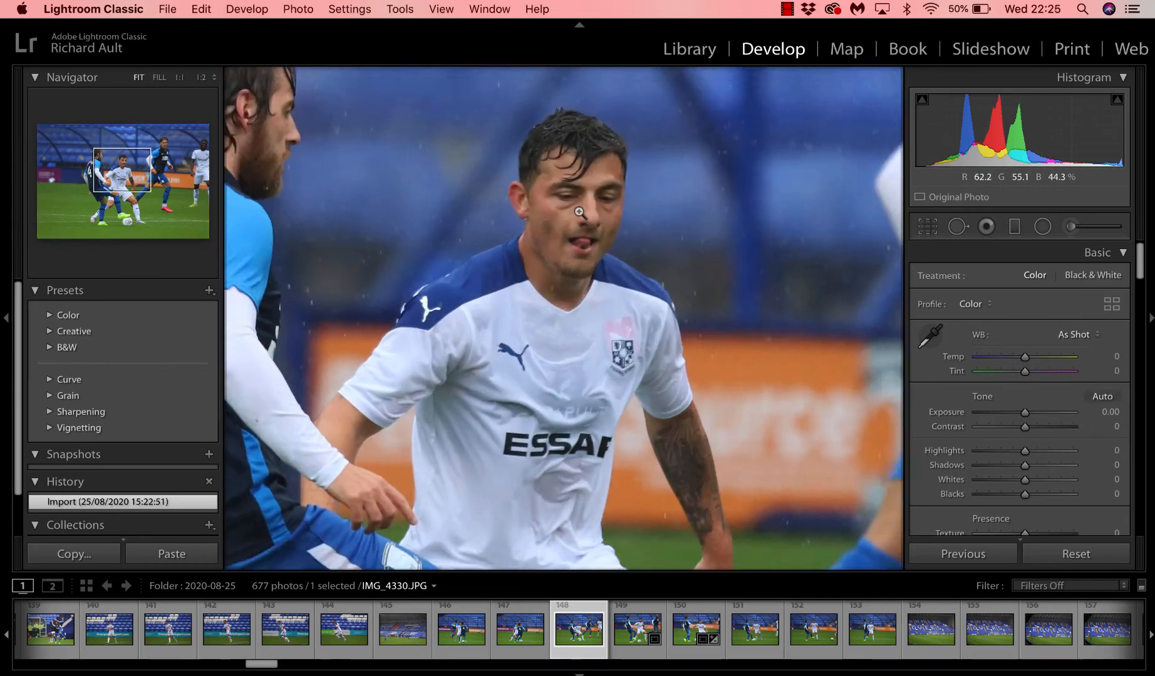
pyautogui.click(445, 286)
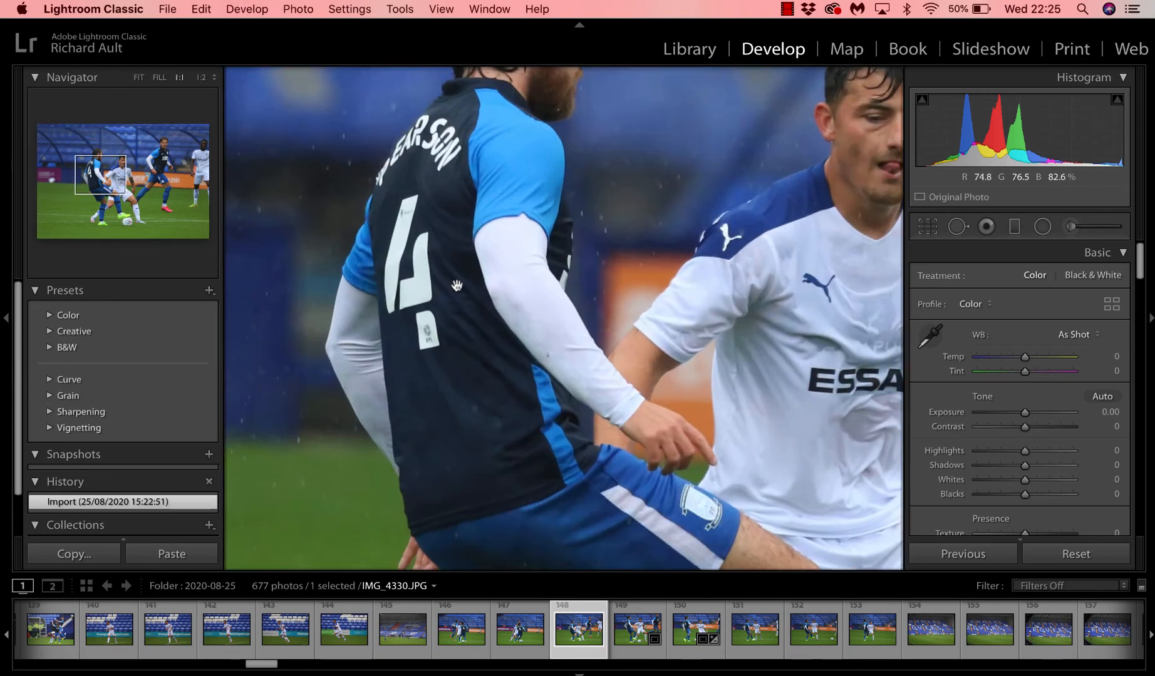
pyautogui.moveTo(678, 240); pyautogui.dragTo(537, 316)
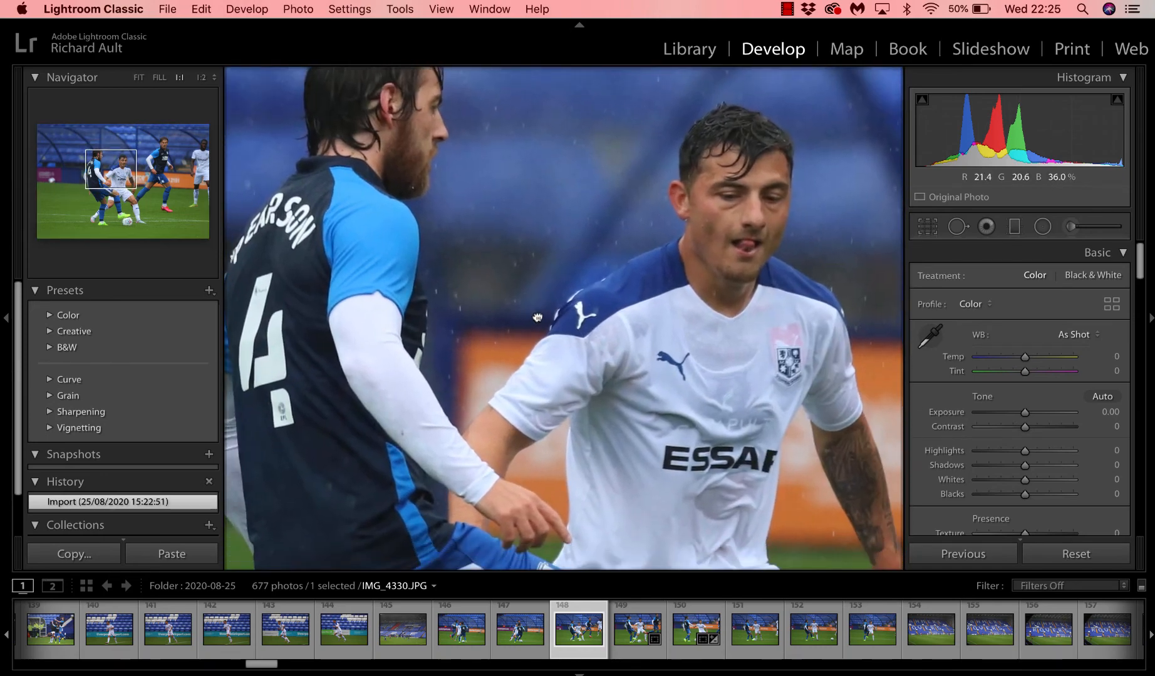
pyautogui.click(537, 317)
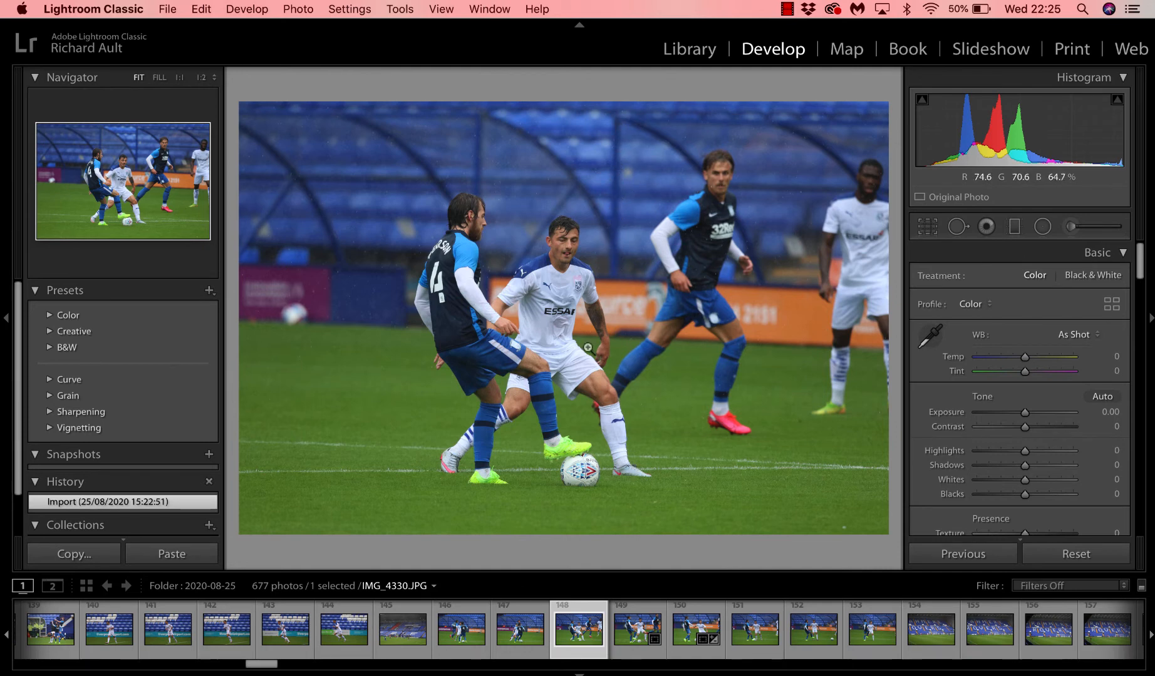
# Straighten the match action photo to an angle of -1.34 using Crop & Straighten
pyautogui.click(928, 229)
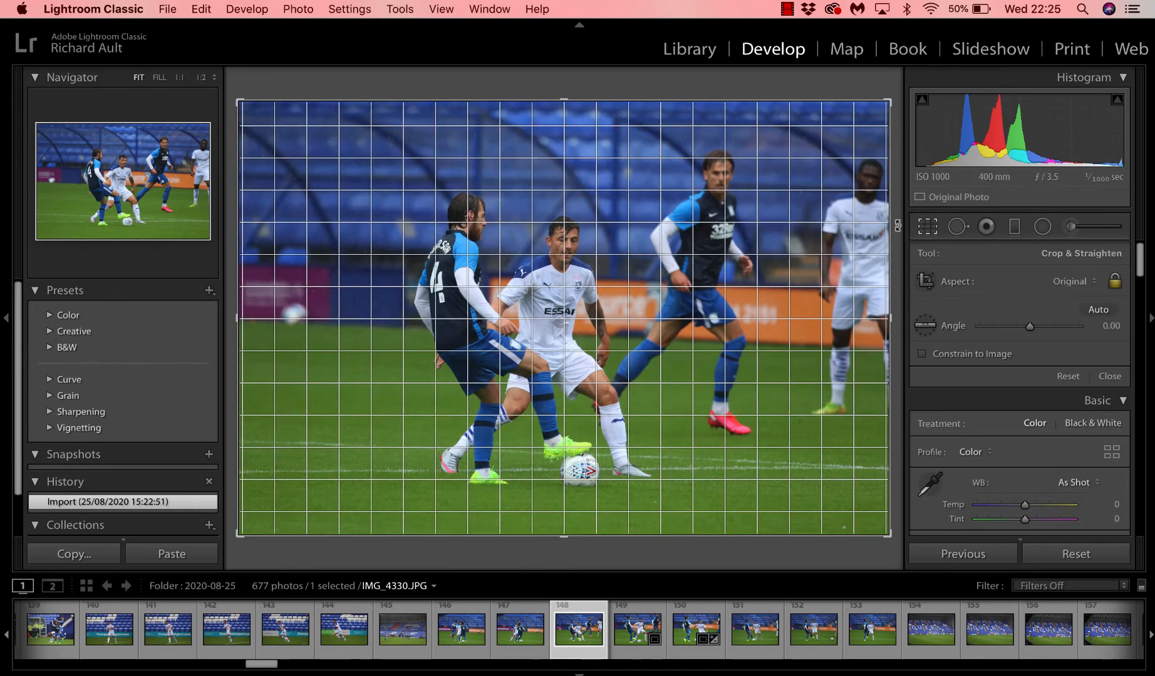
pyautogui.moveTo(896, 224); pyautogui.dragTo(904, 225)
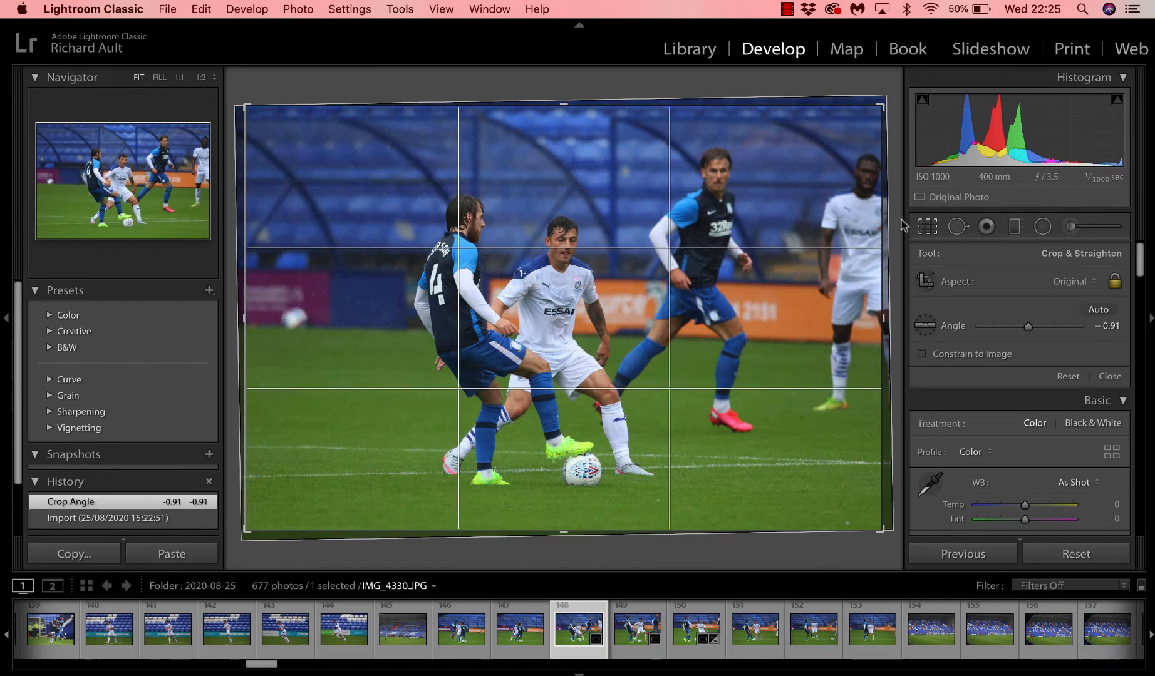
pyautogui.moveTo(897, 219); pyautogui.dragTo(897, 214)
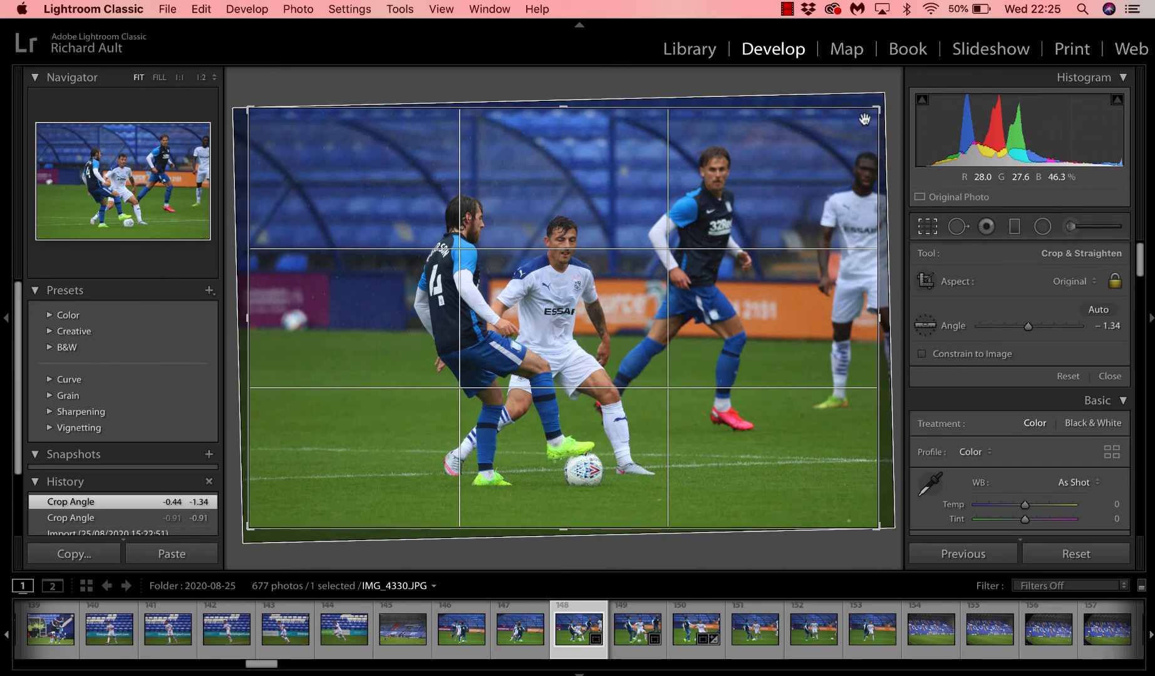
# Crop the photo tighter around the players, keeping the Original aspect, reposition the picture within the frame, and apply the crop
pyautogui.moveTo(877, 109); pyautogui.dragTo(814, 120)
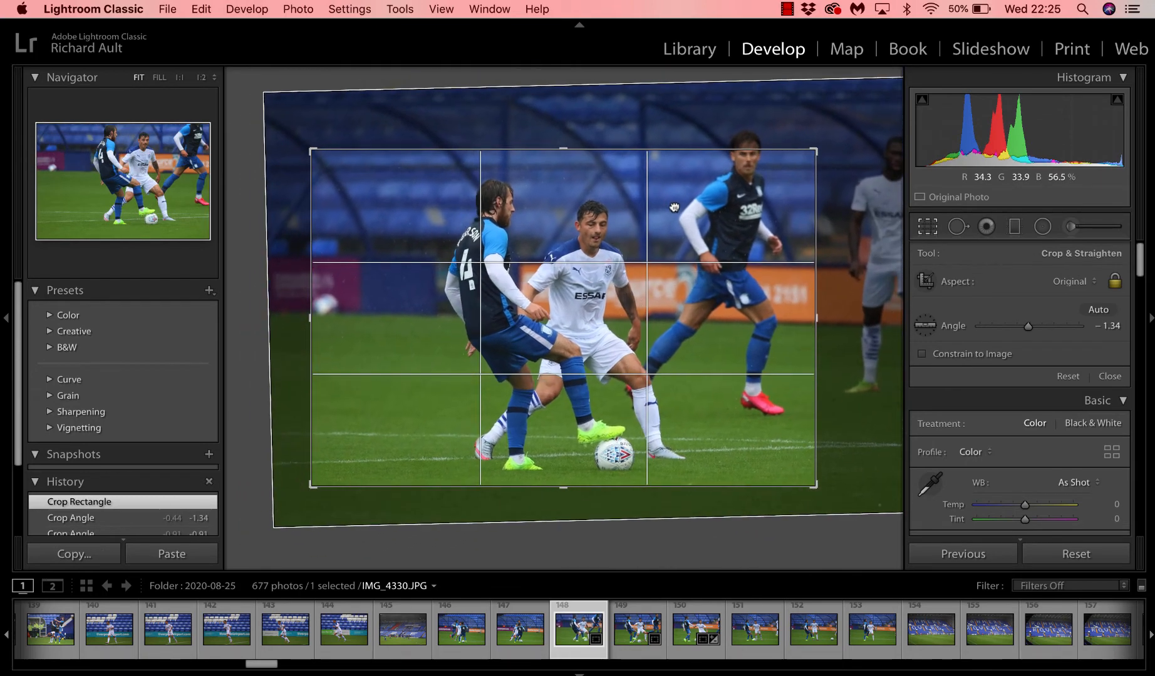
pyautogui.moveTo(675, 210); pyautogui.dragTo(700, 200)
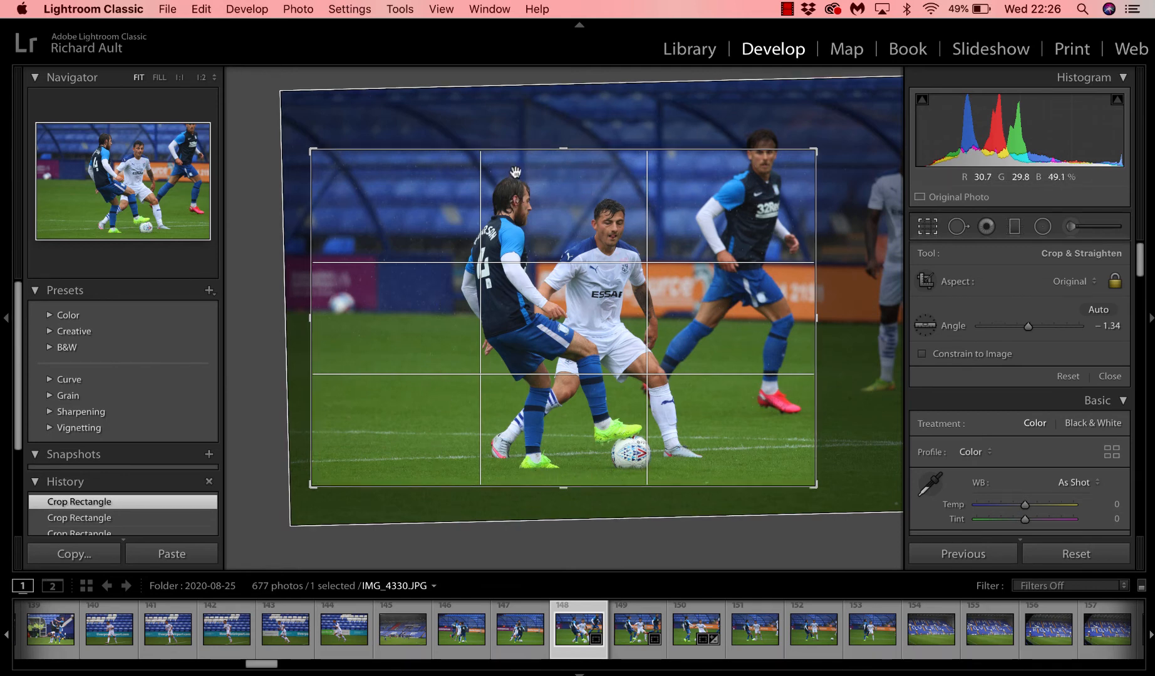
pyautogui.moveTo(572, 236); pyautogui.dragTo(576, 236)
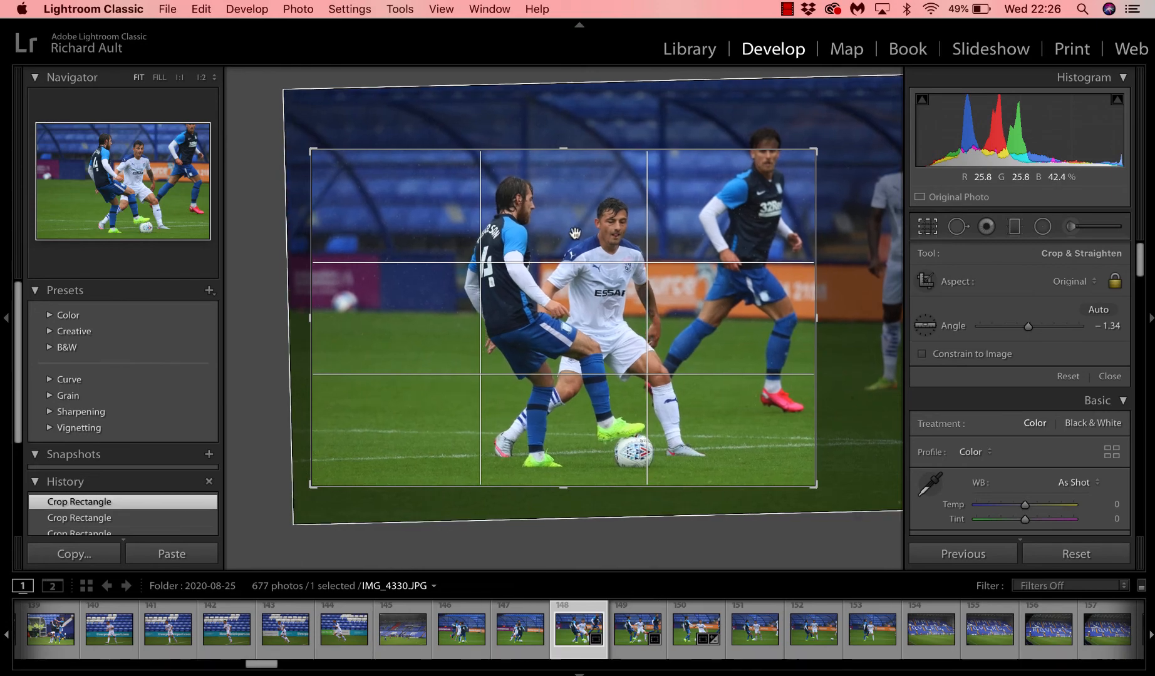
pyautogui.click(932, 234)
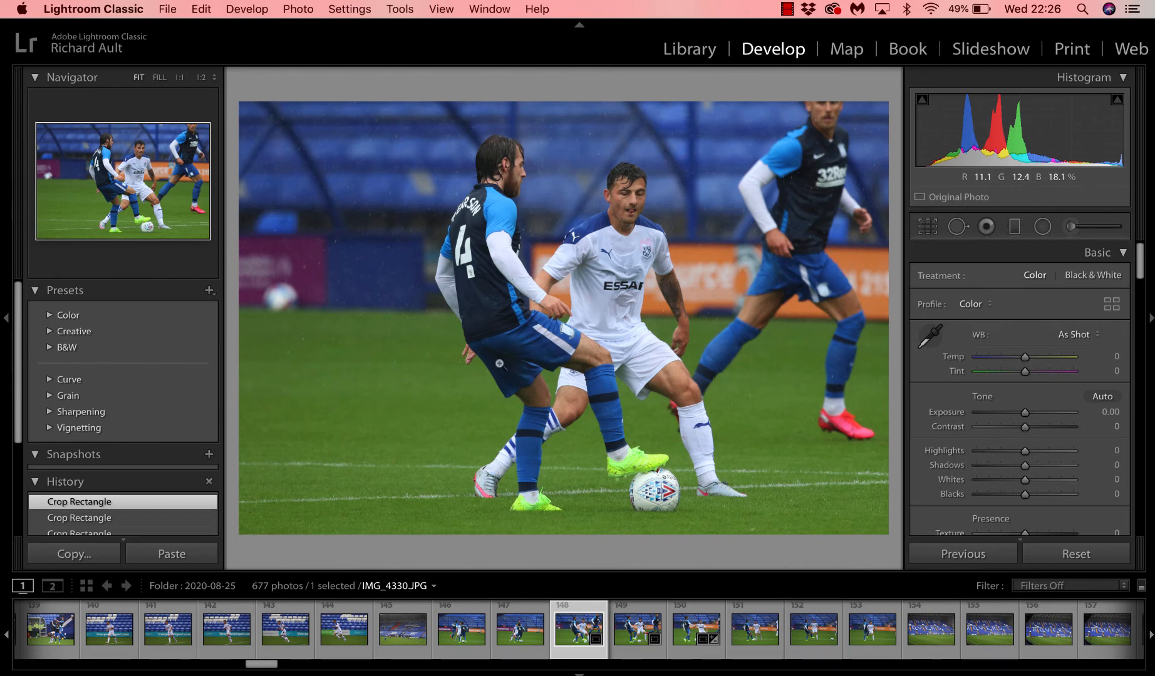
# Rework the crop by shifting the picture and enlarging the frame so the background player fits fully inside, and apply it
pyautogui.click(926, 226)
pyautogui.click(926, 226)
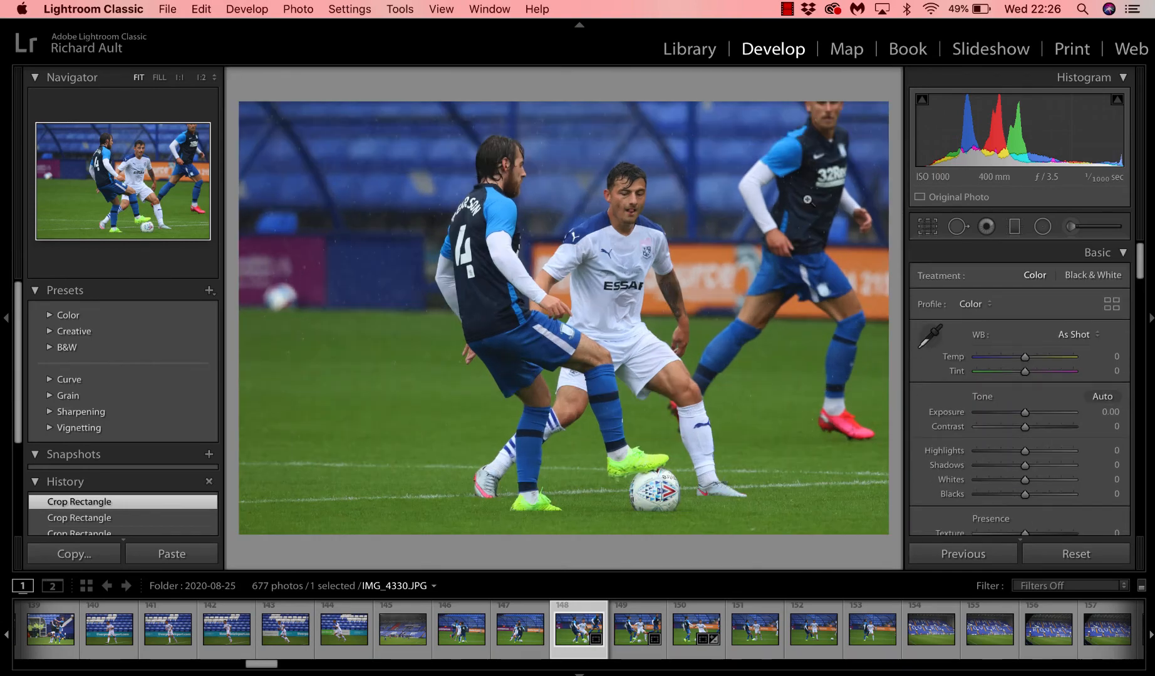
pyautogui.click(925, 226)
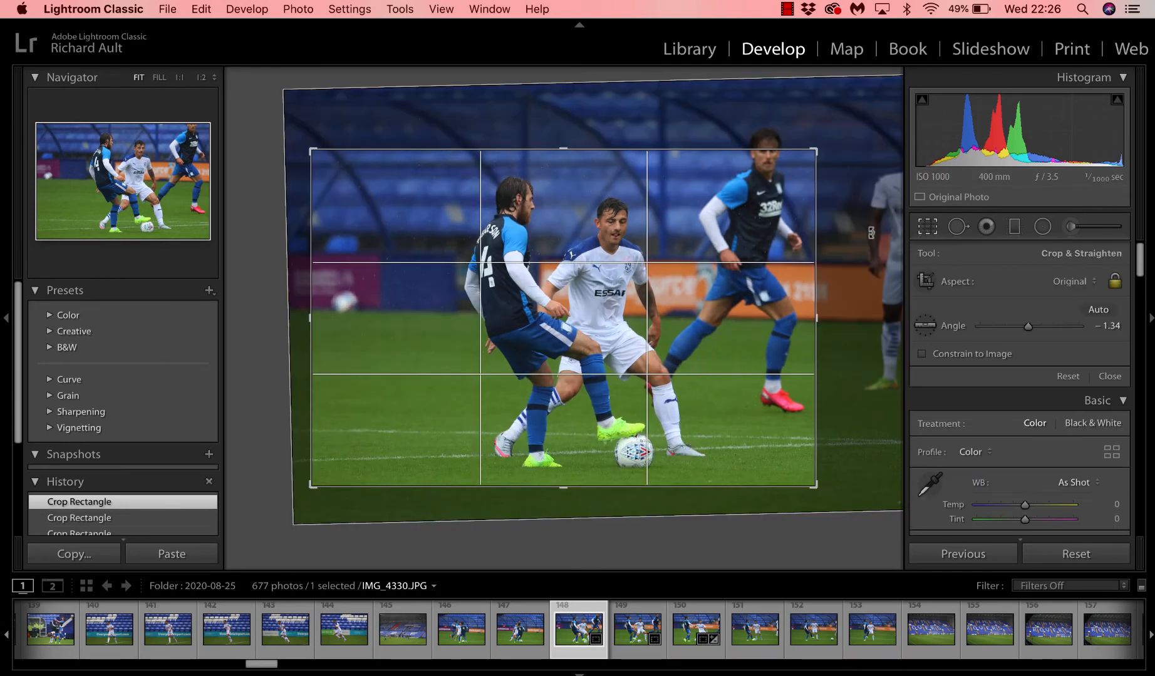
pyautogui.moveTo(708, 250); pyautogui.dragTo(679, 249)
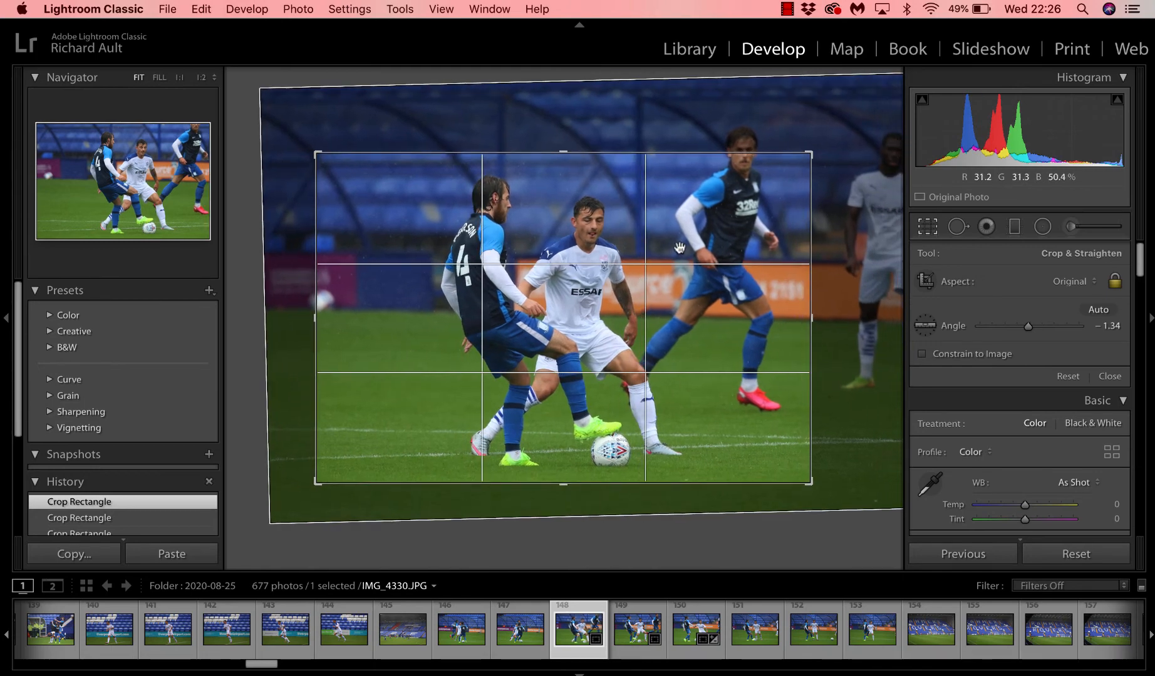
pyautogui.moveTo(787, 153); pyautogui.dragTo(797, 135)
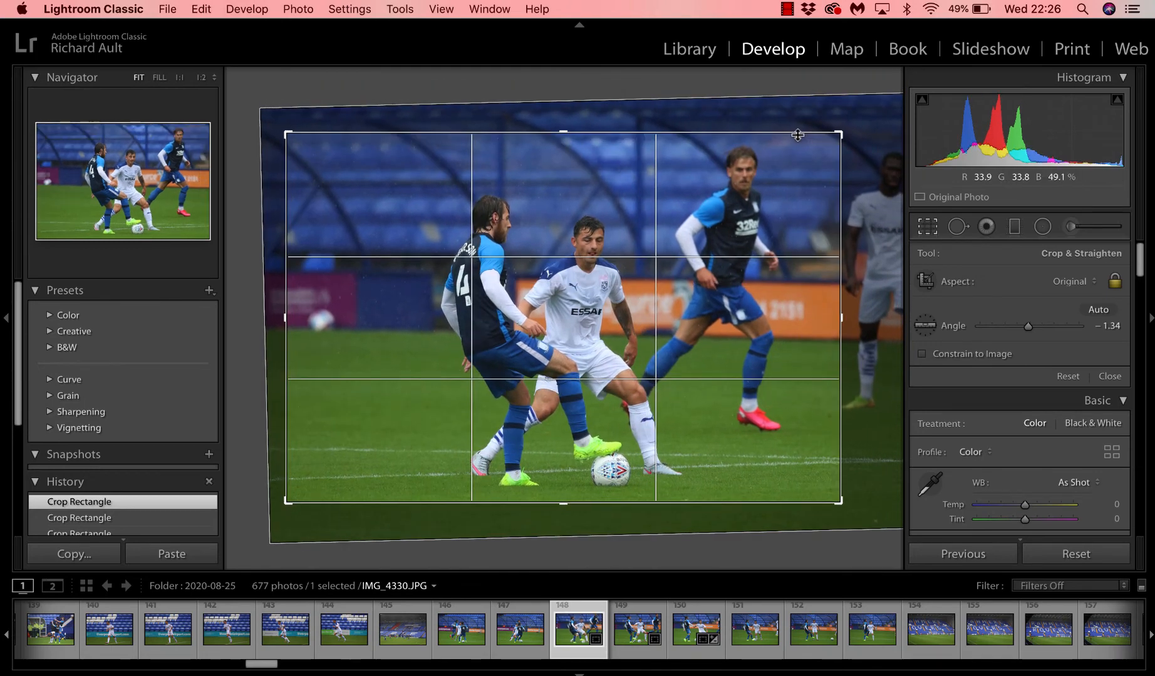
pyautogui.click(926, 225)
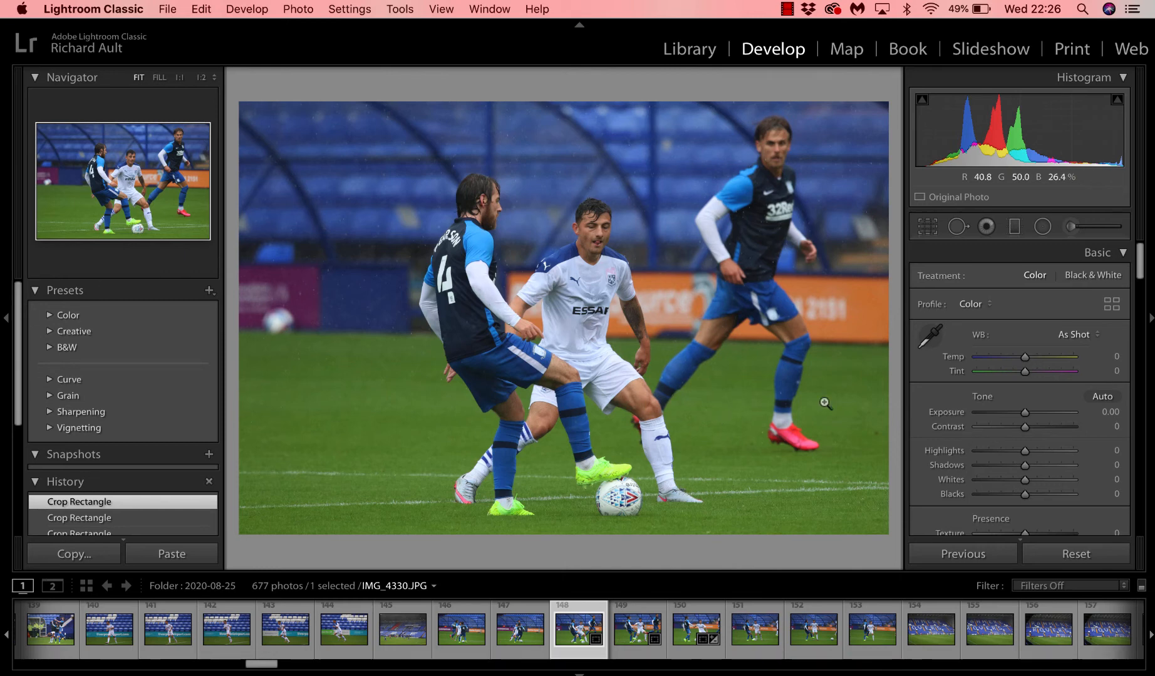
pyautogui.scroll(-4, 945, 457)
pyautogui.scroll(4, 946, 458)
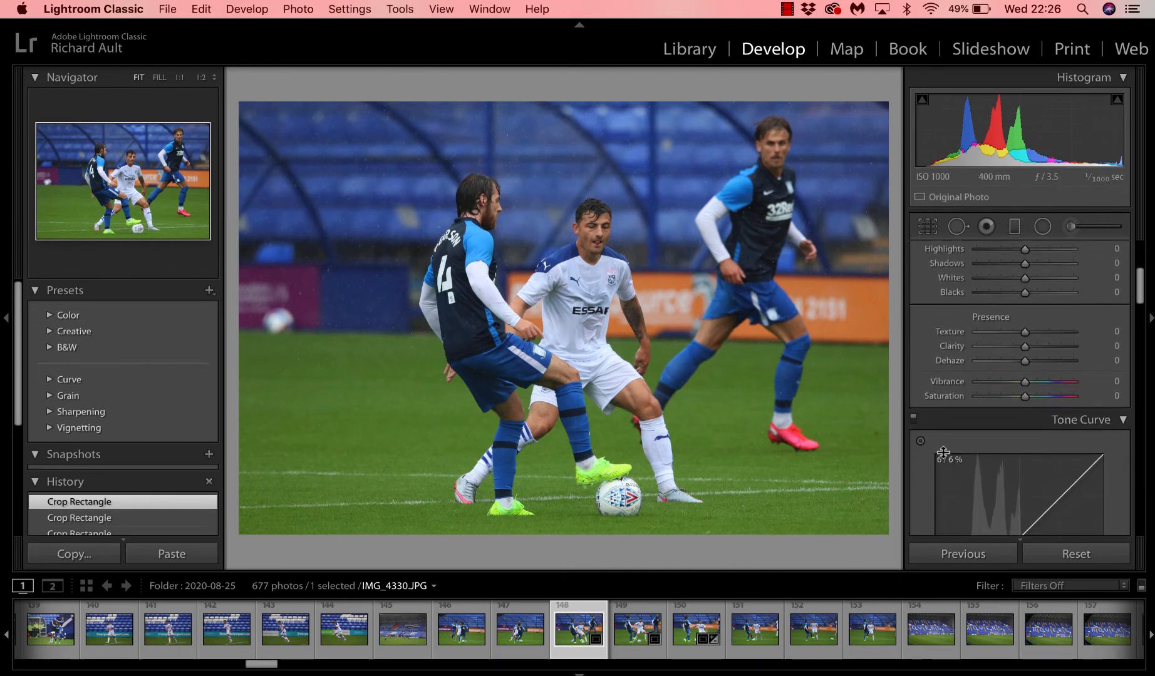
pyautogui.click(167, 9)
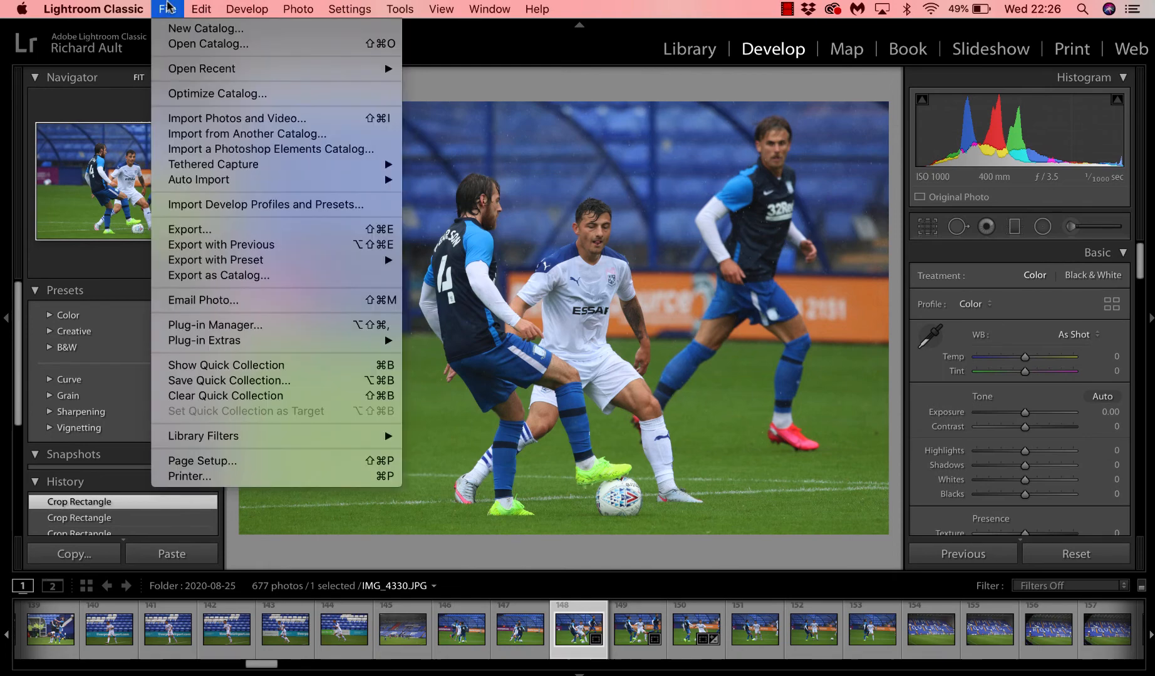
pyautogui.click(223, 229)
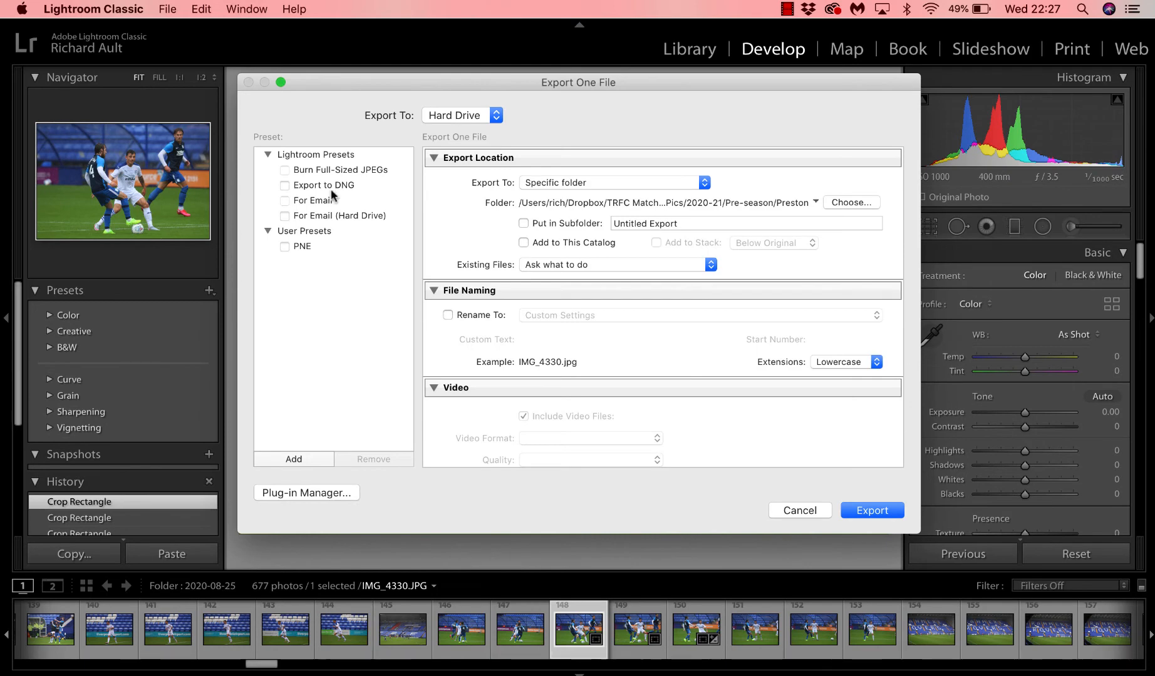
pyautogui.click(812, 510)
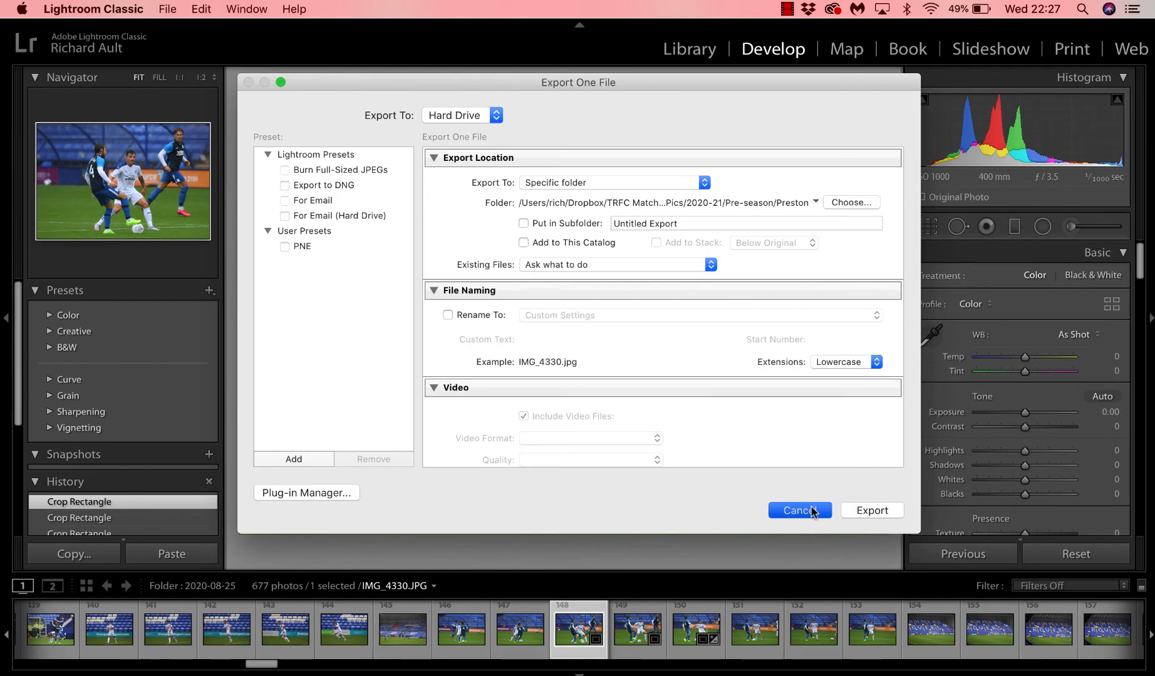
# Export the cropped match photo with the previous export settings, and export it again with the PNE user preset
pyautogui.click(163, 10)
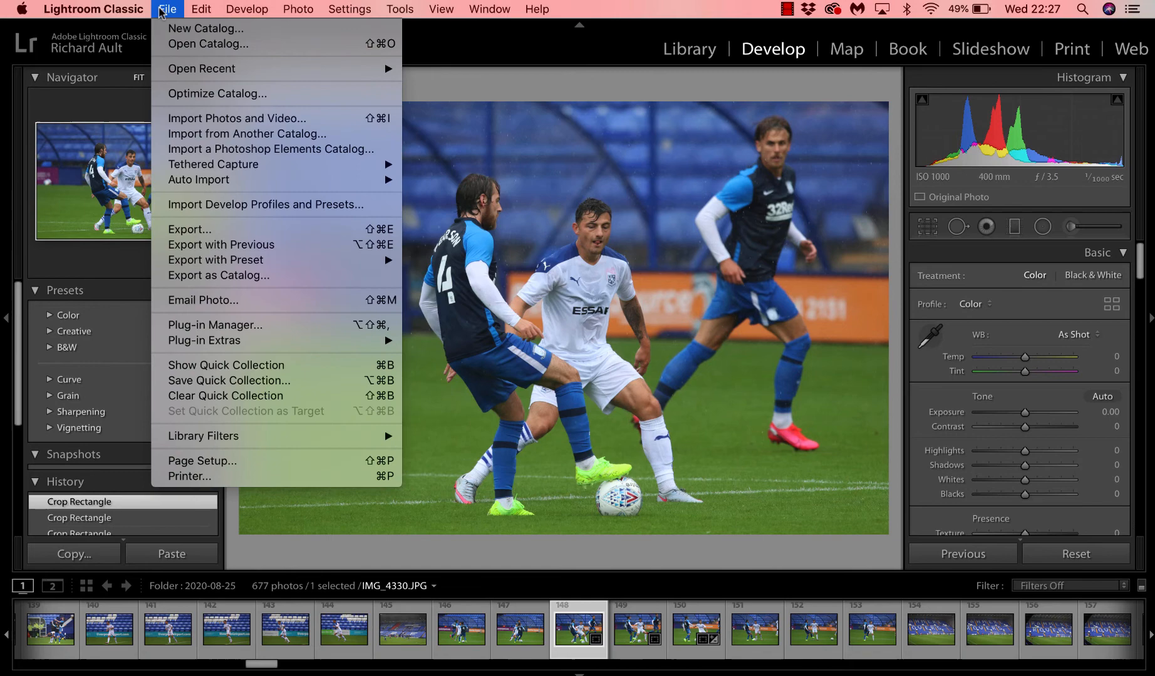
pyautogui.click(221, 244)
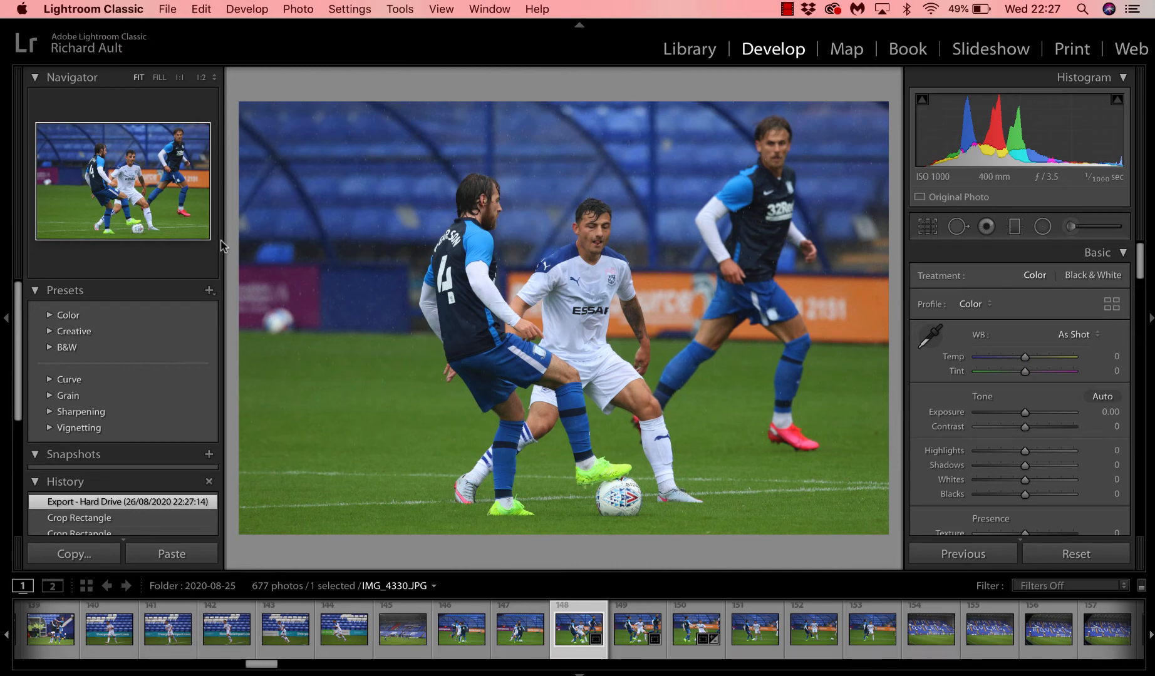
pyautogui.click(167, 9)
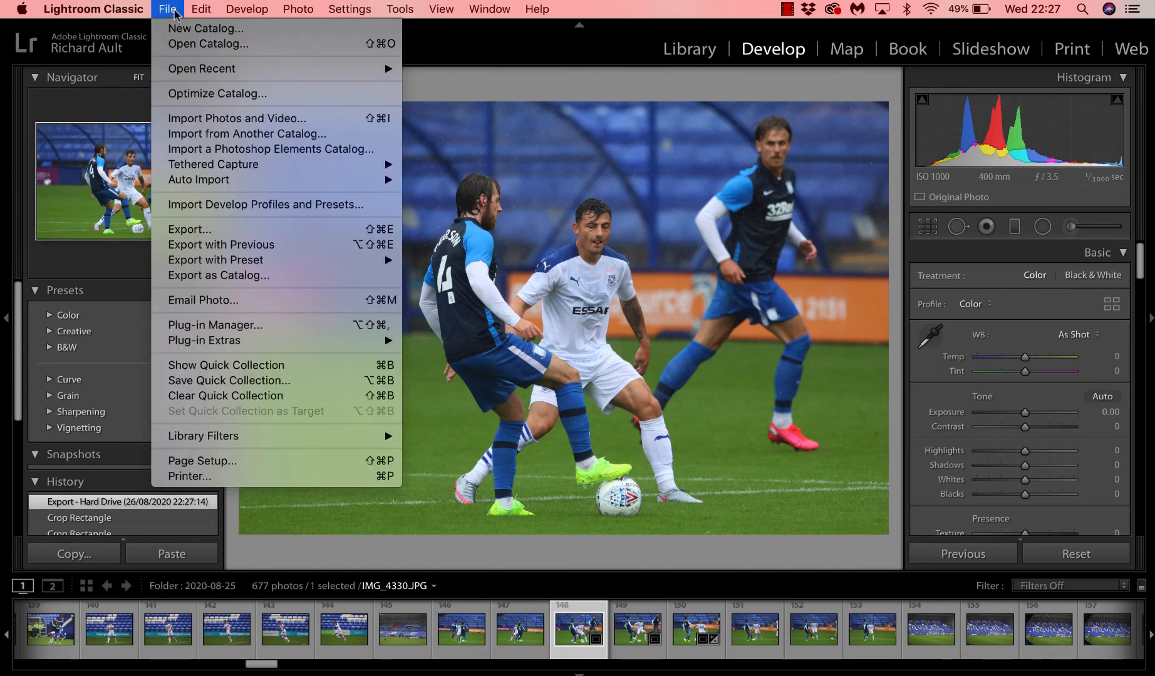
pyautogui.moveTo(248, 266)
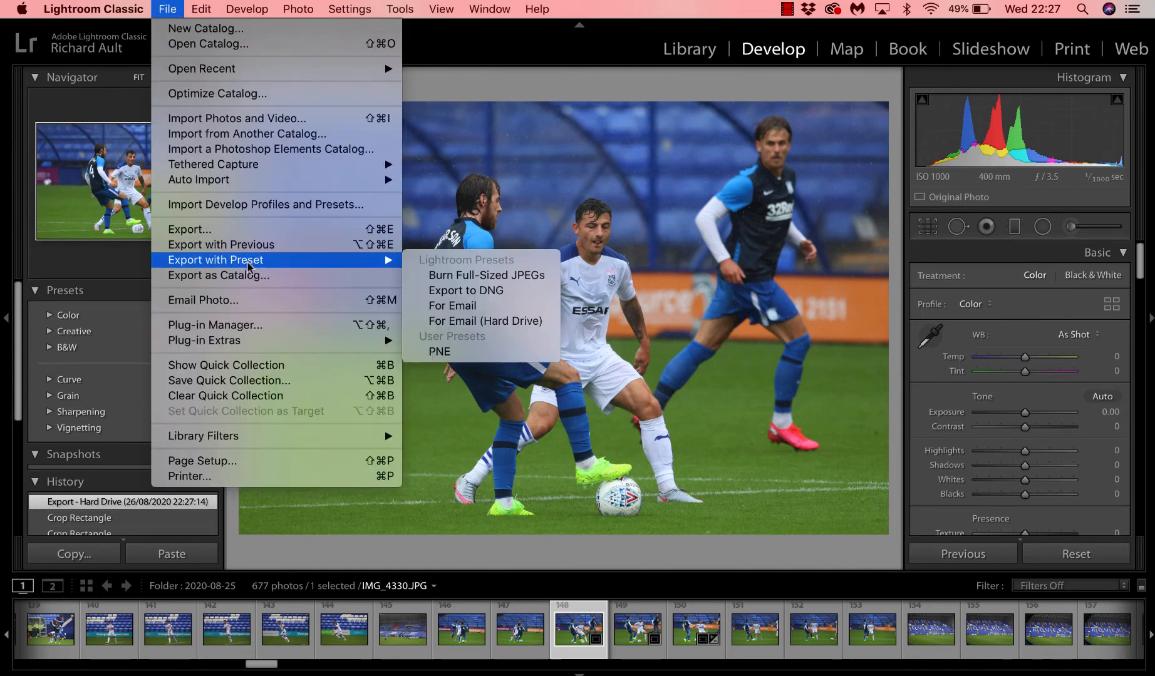
pyautogui.click(471, 355)
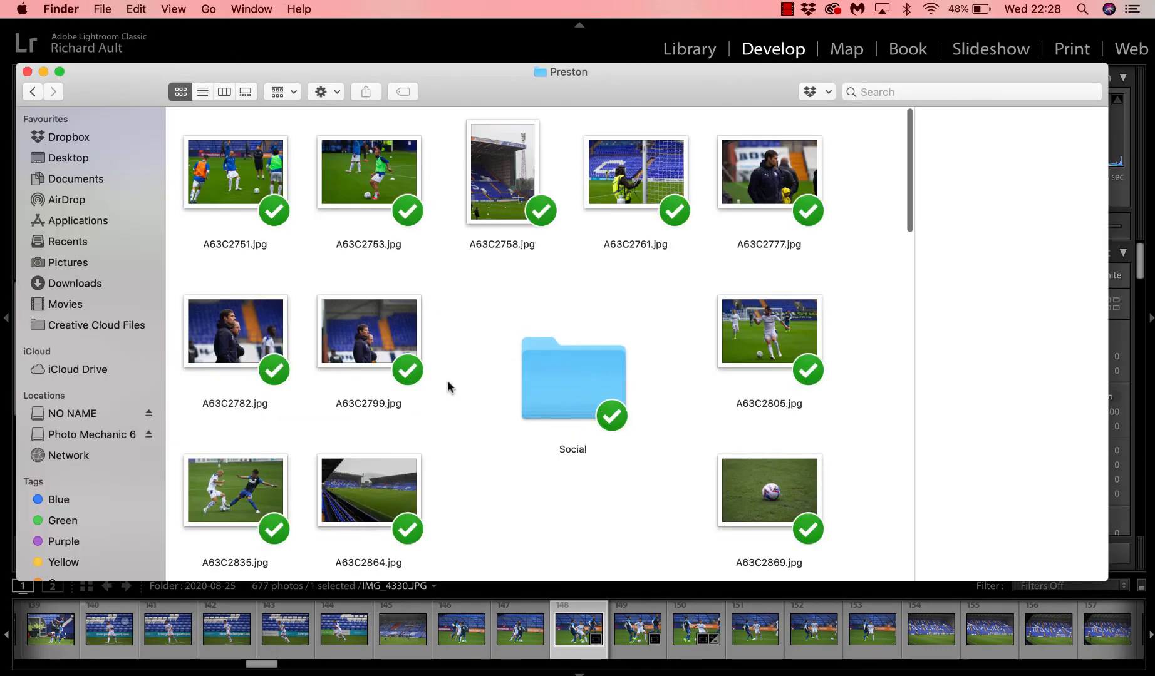
# Inspect the exported IMG_4330.jpg and IMG_4332.jpg at full size from the Preston folder, closing each preview
pyautogui.scroll(-10, 448, 382)
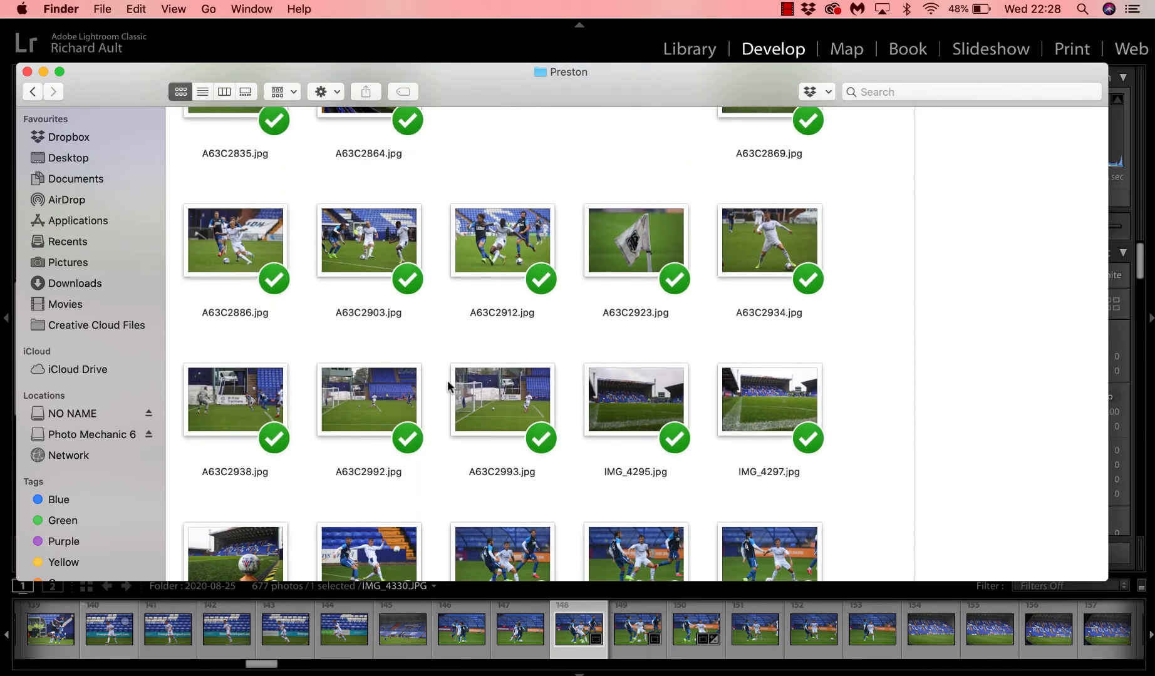
pyautogui.scroll(-5, 448, 382)
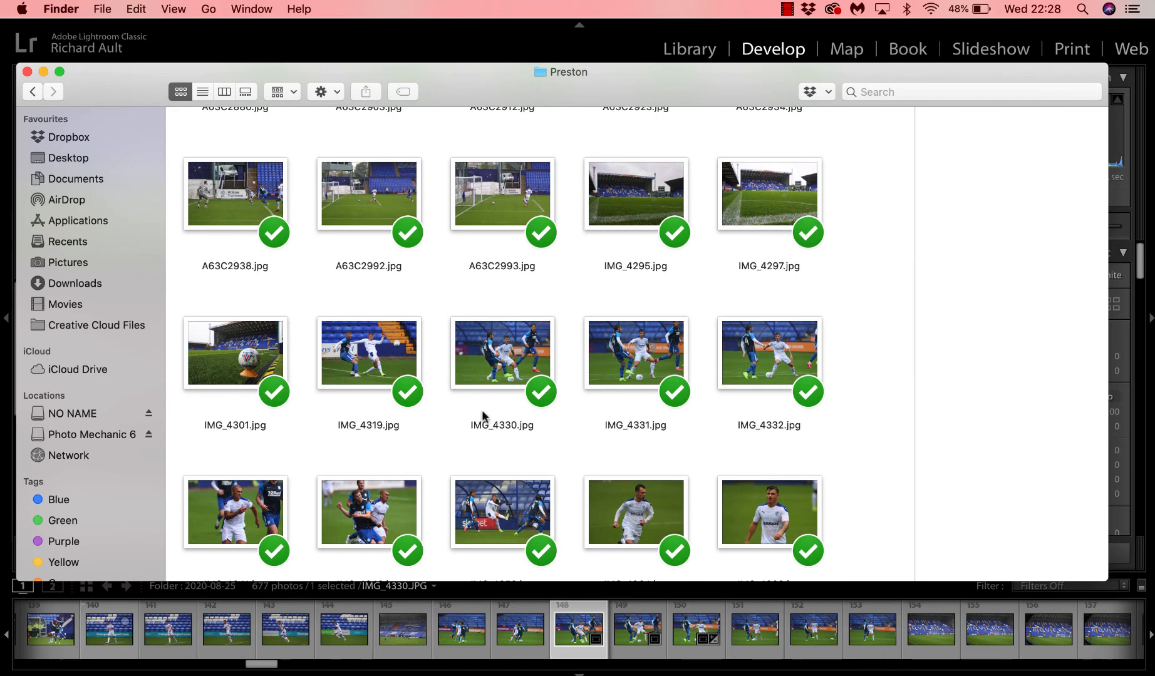
pyautogui.scroll(-2, 483, 415)
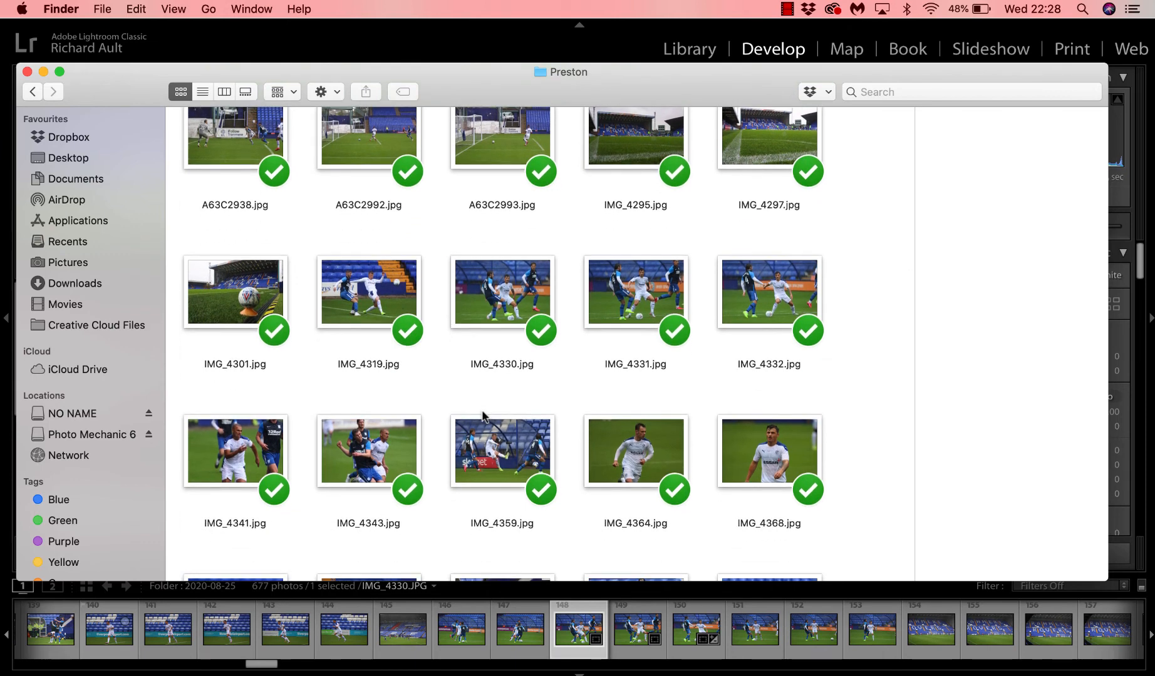
pyautogui.click(519, 299)
pyautogui.doubleClick(519, 298)
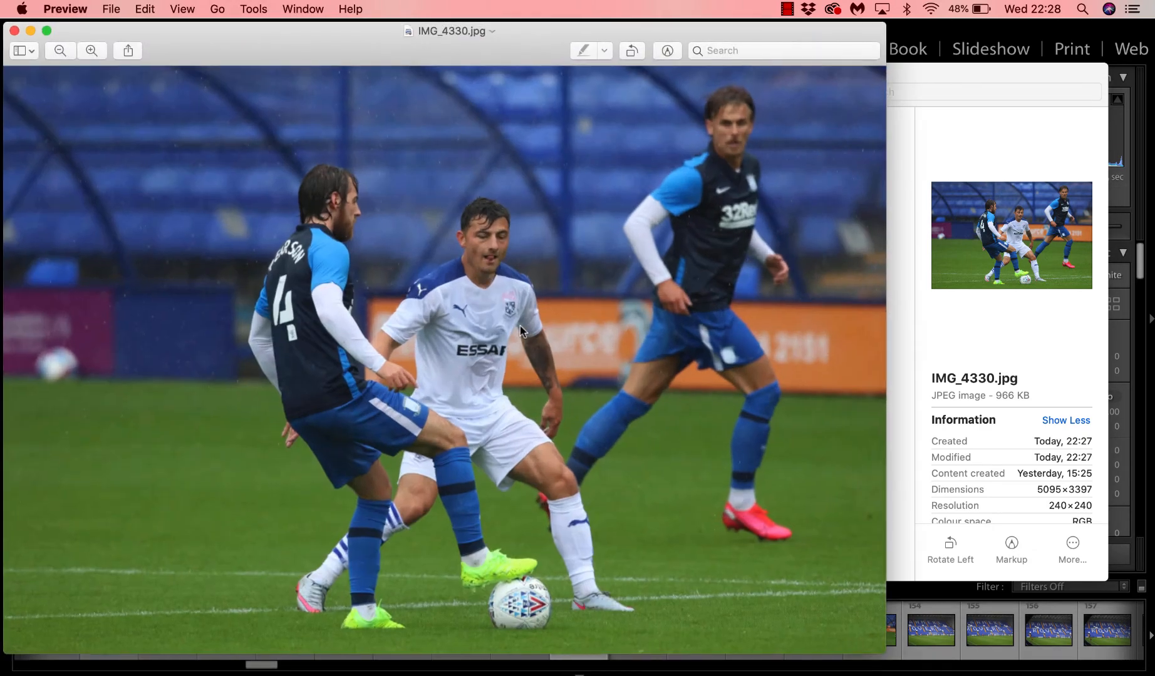
pyautogui.click(14, 31)
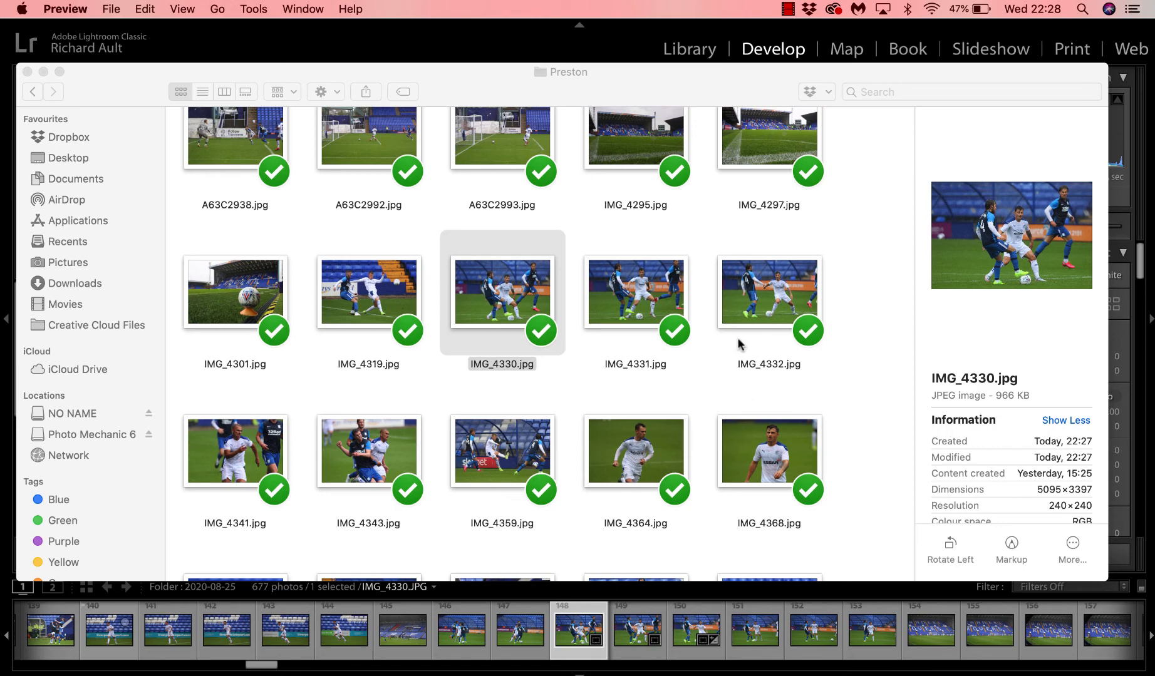
pyautogui.doubleClick(792, 298)
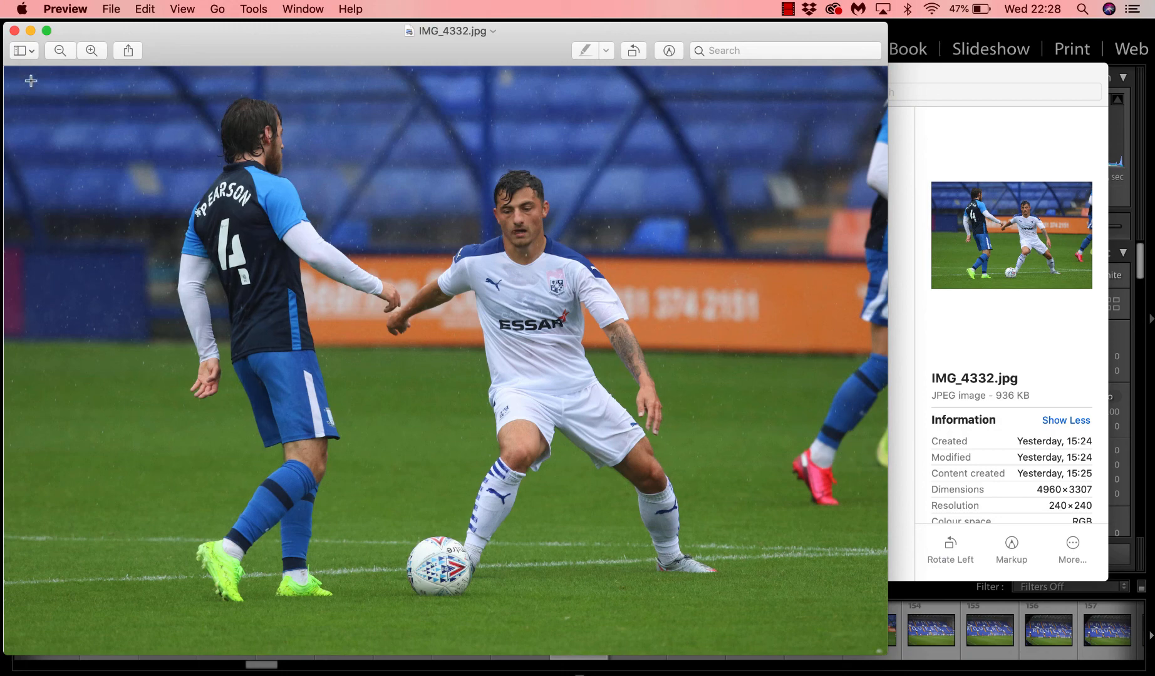
pyautogui.click(14, 30)
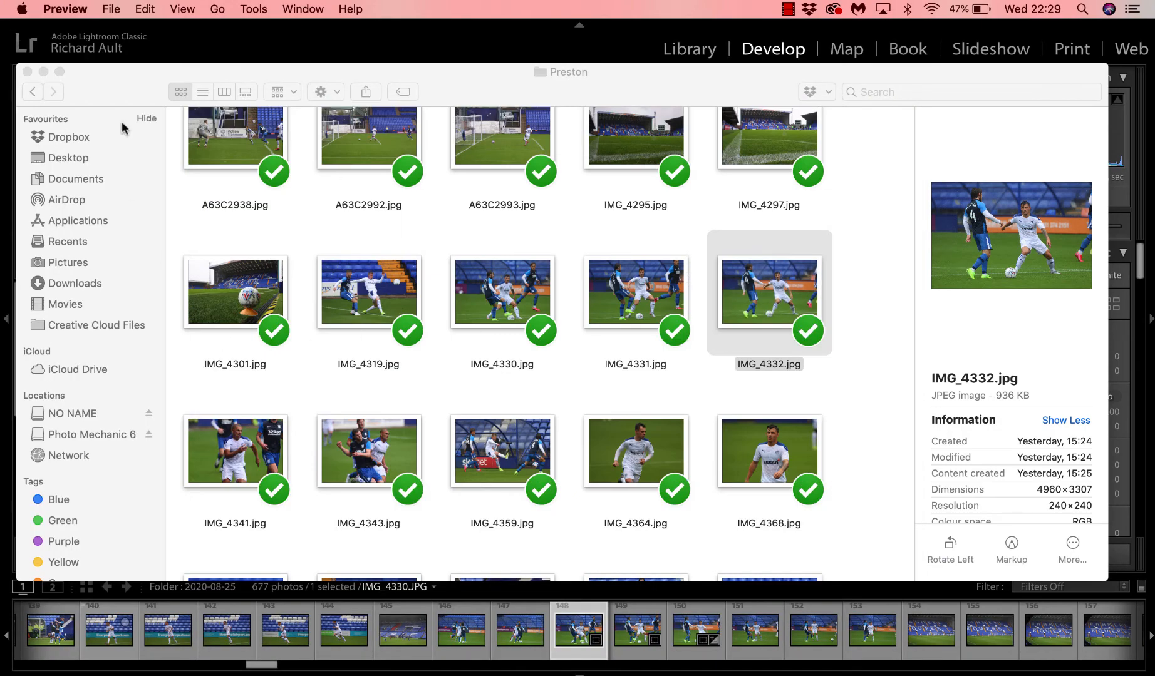
# Inspect the watermarked IMG_4330.jpg in the Social folder in a widened preview, and close the preview and the folder window
pyautogui.scroll(10, 359, 236)
pyautogui.doubleClick(611, 372)
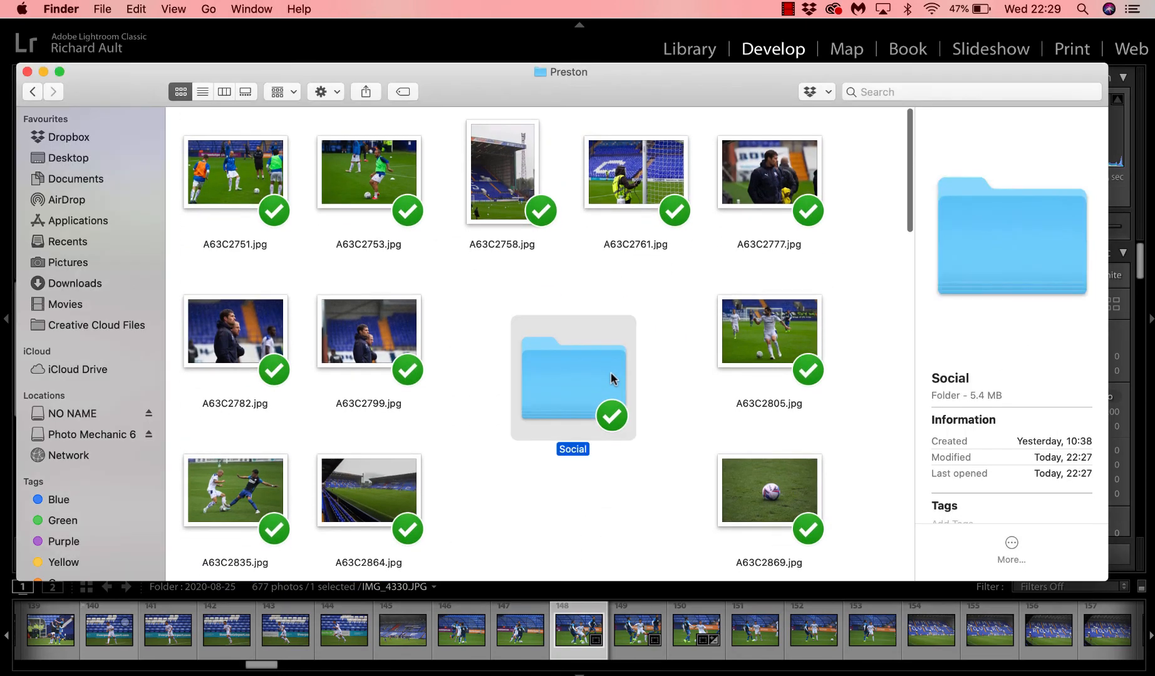
pyautogui.doubleClick(385, 313)
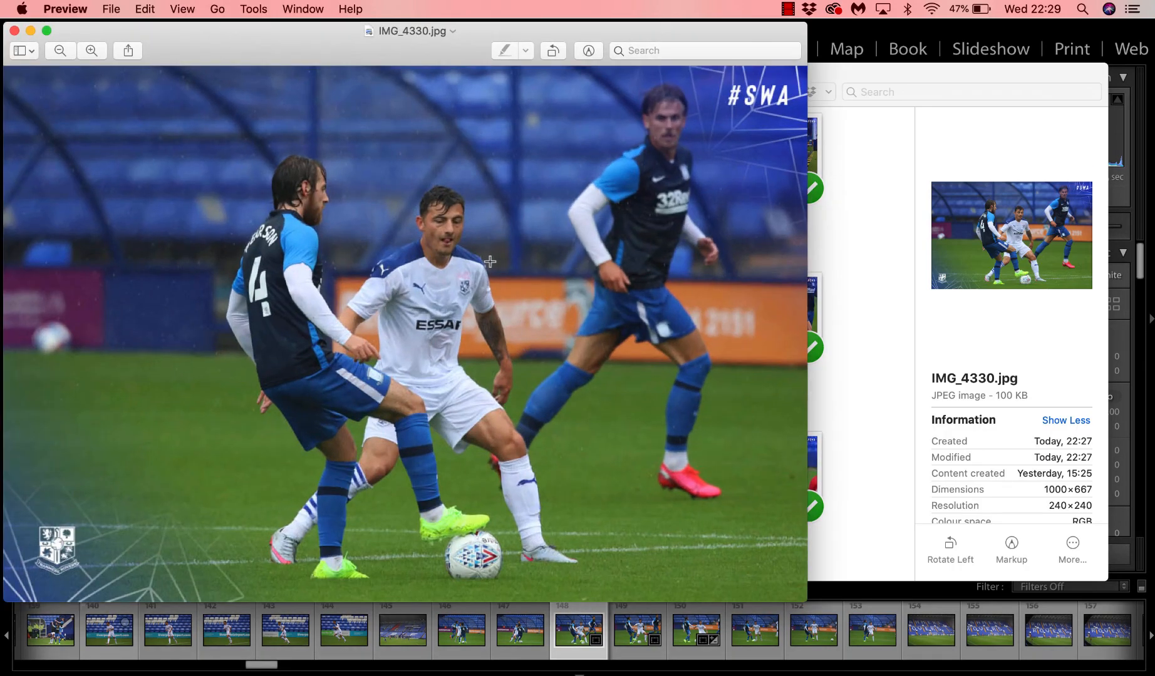
pyautogui.moveTo(808, 217); pyautogui.dragTo(1093, 238)
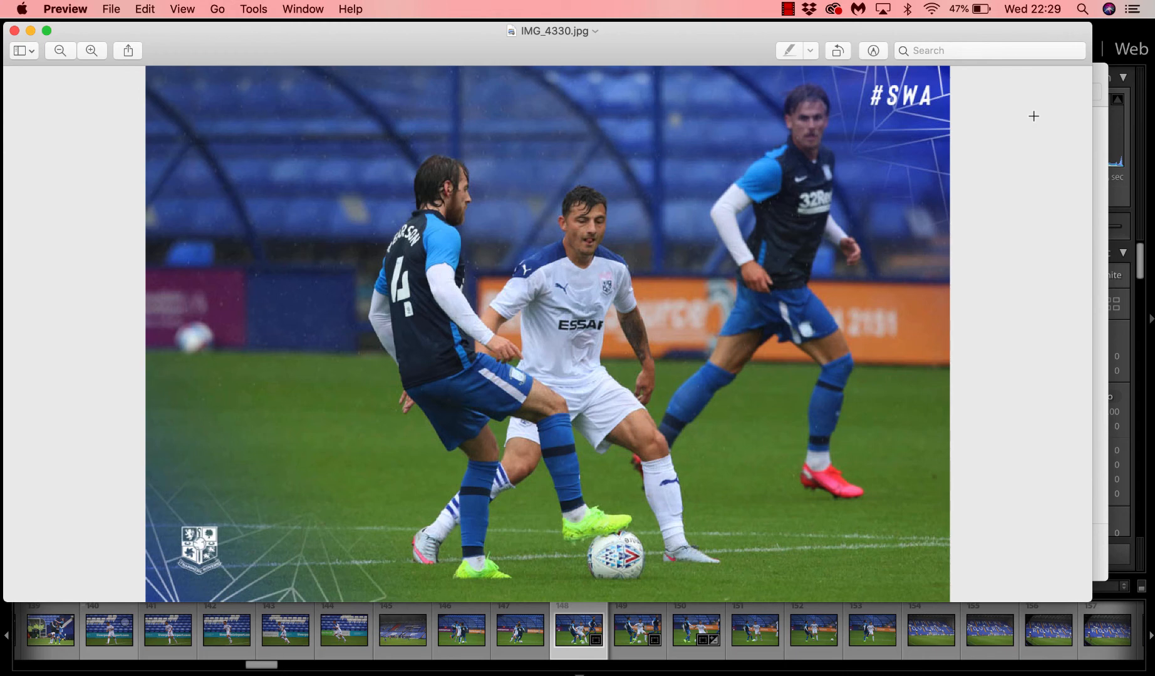
pyautogui.click(14, 32)
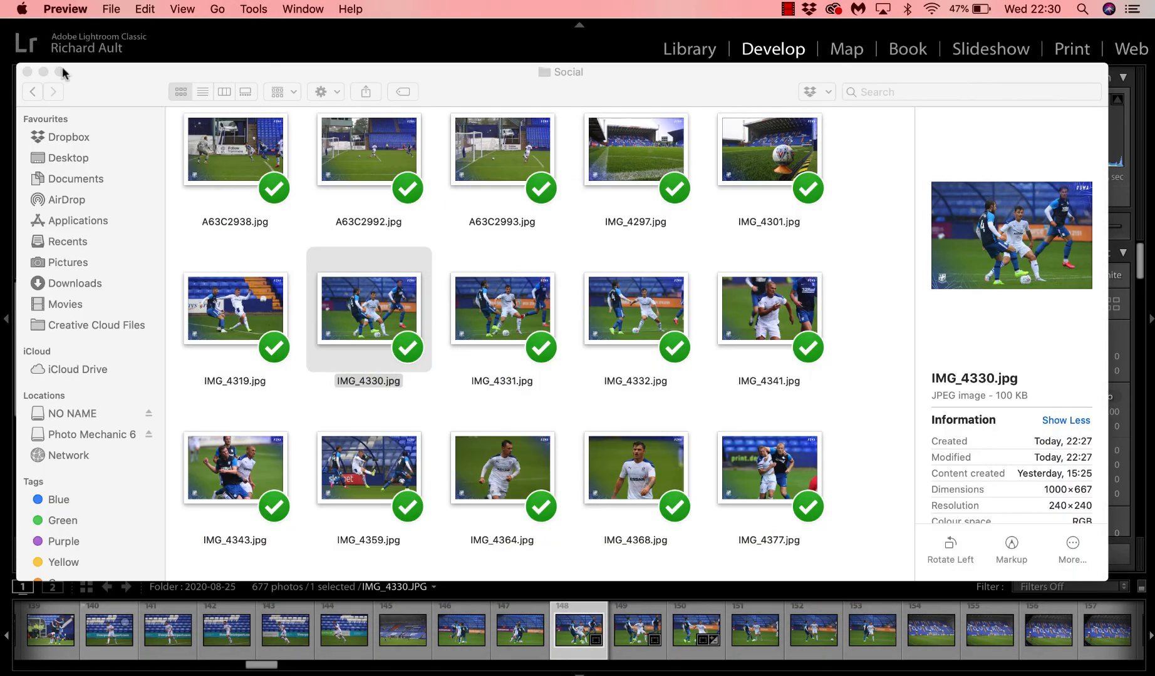
pyautogui.click(26, 71)
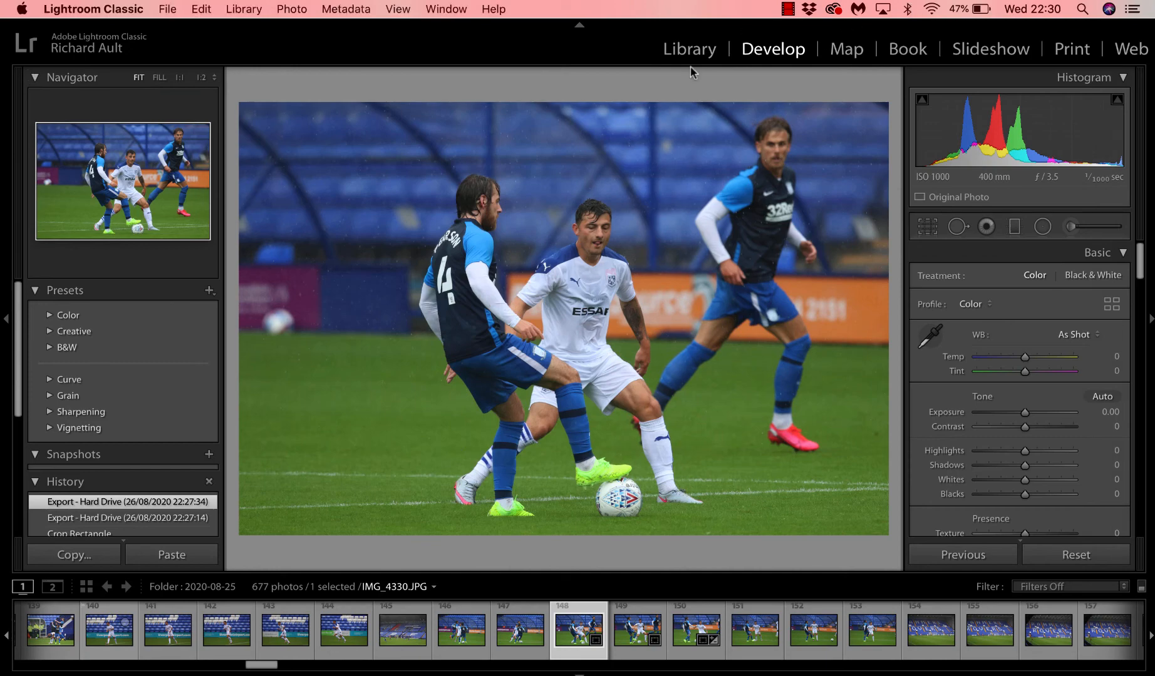
# Select photo 165, IMG_4342.JPG, in the Library grid and open it in Develop
pyautogui.click(689, 50)
pyautogui.scroll(-3, 586, 362)
pyautogui.scroll(-10, 586, 361)
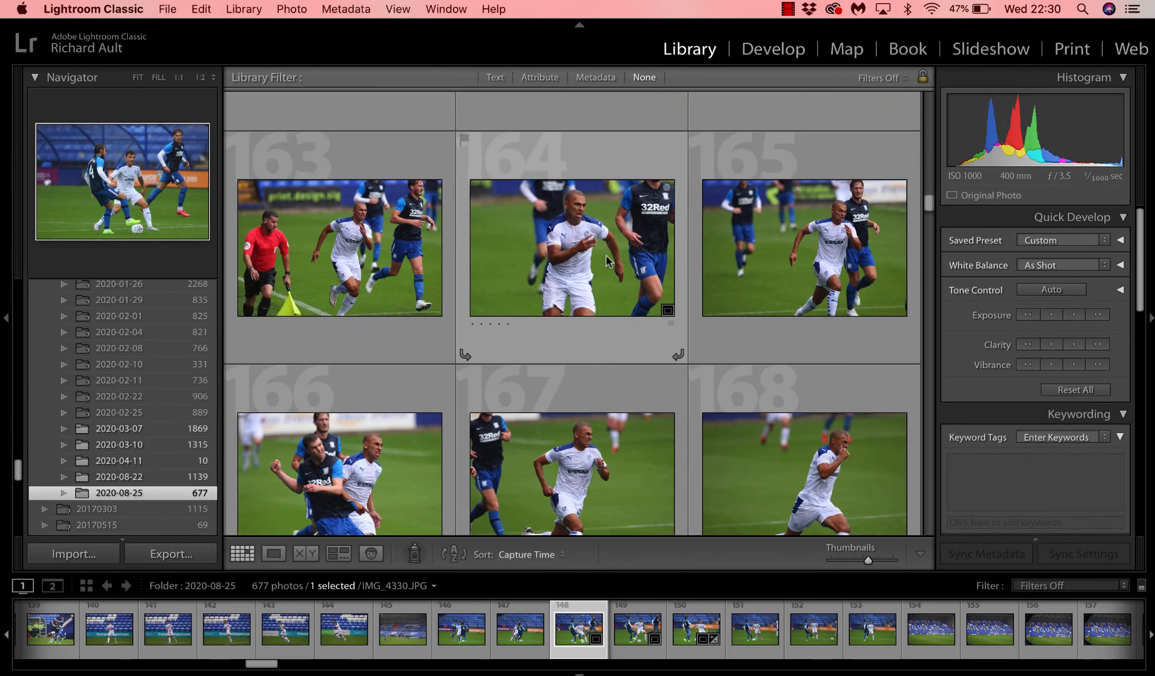
pyautogui.click(783, 277)
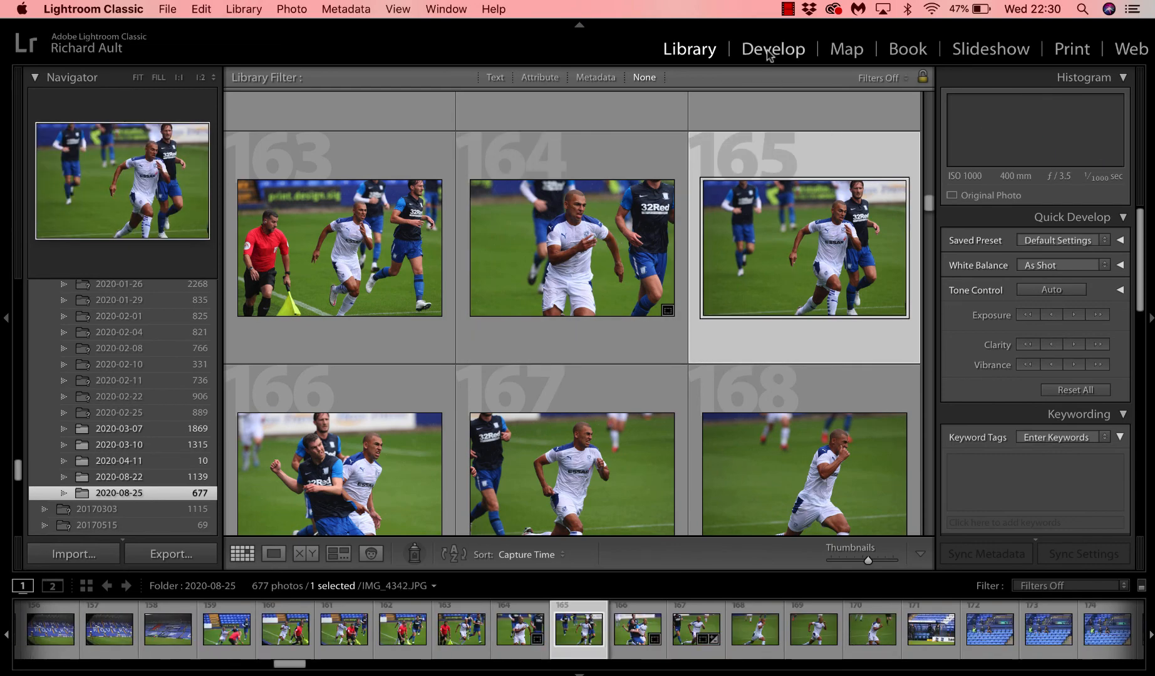
pyautogui.click(770, 49)
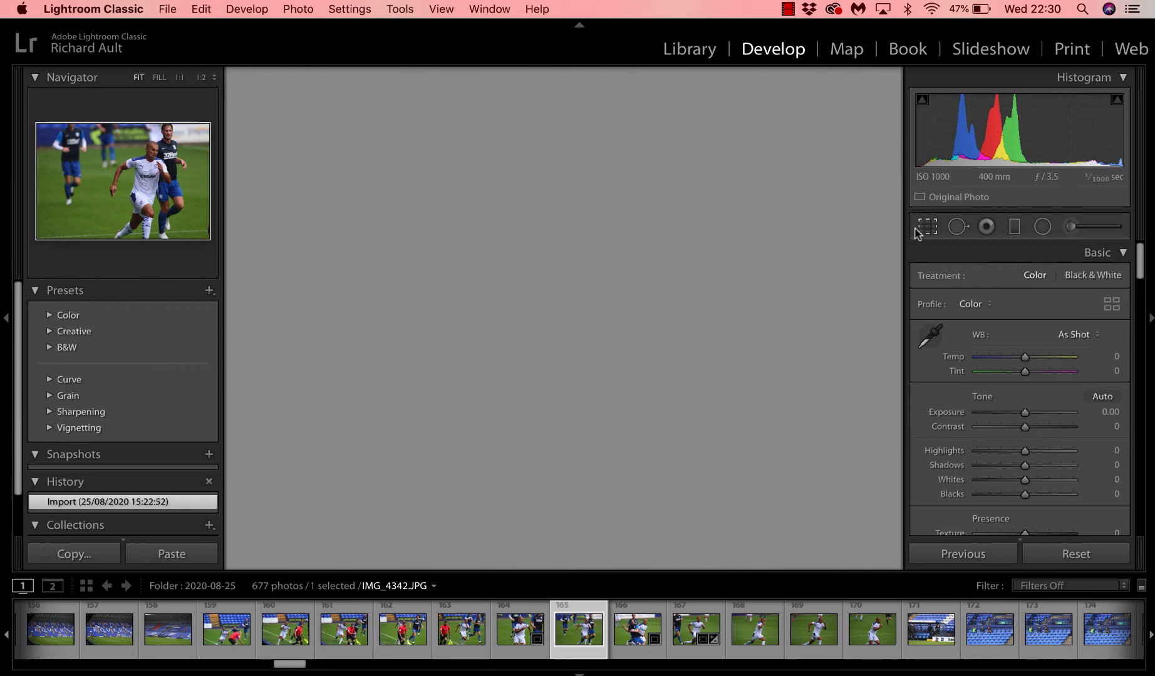
# Crop the running-player photo tighter around the two foreground players, keeping the Original aspect, reposition and enlarge the frame, and apply the crop
pyautogui.click(920, 229)
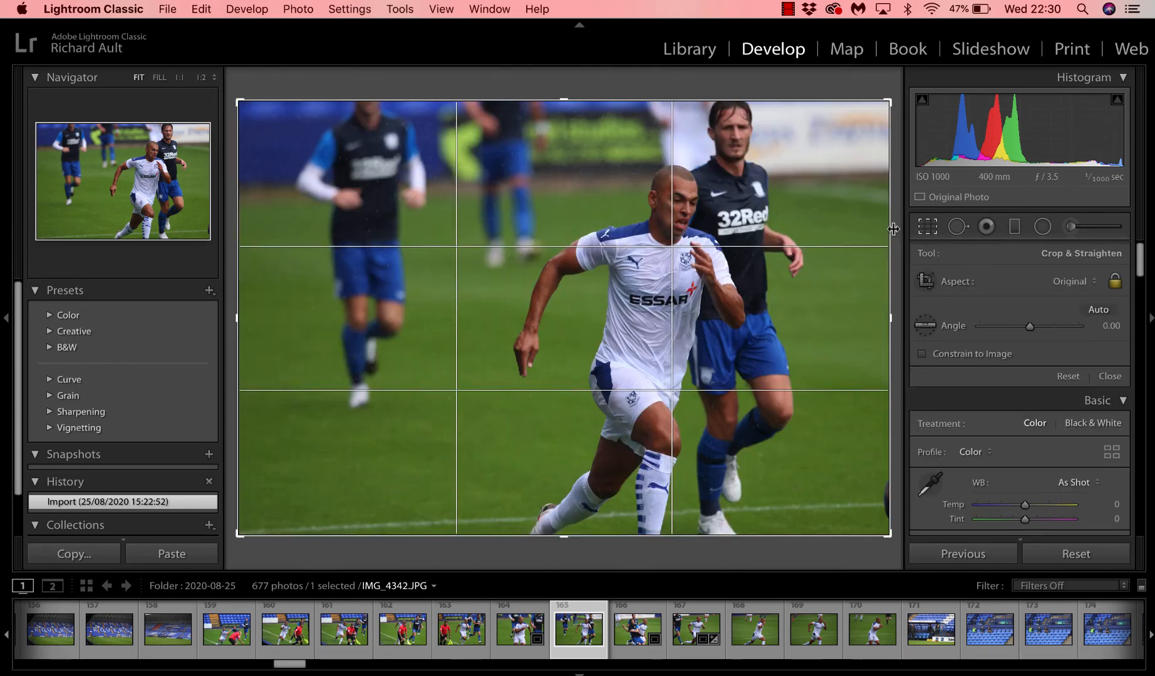
pyautogui.moveTo(890, 227); pyautogui.dragTo(786, 213)
pyautogui.moveTo(676, 294); pyautogui.dragTo(432, 362)
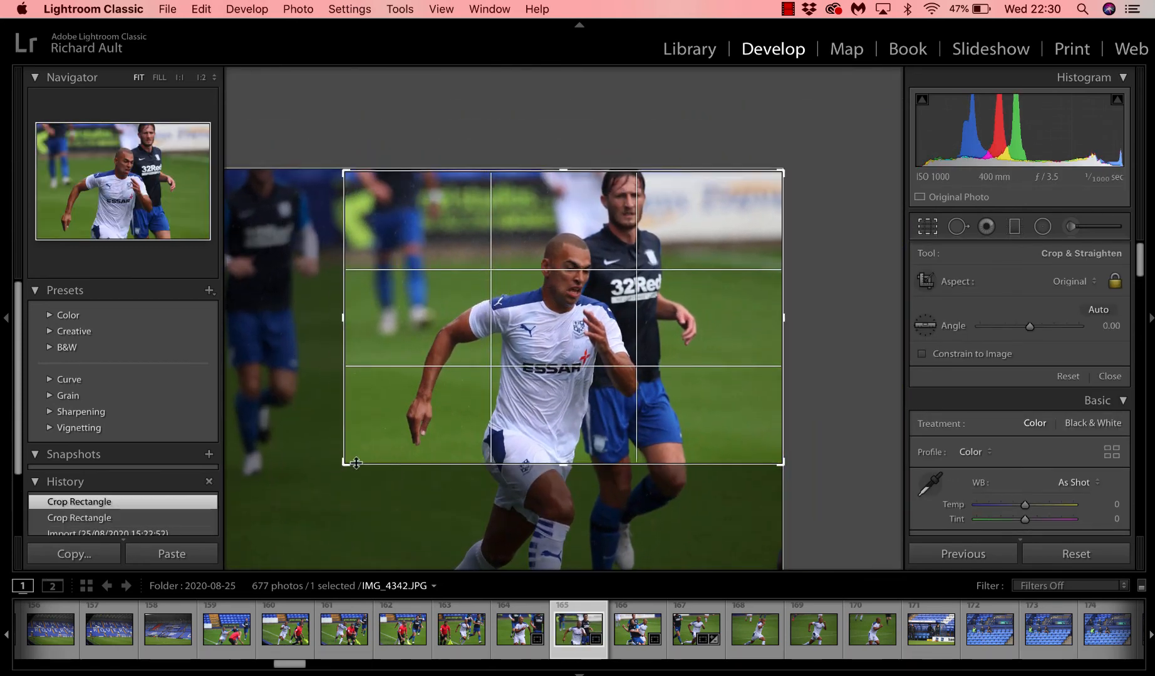
pyautogui.moveTo(511, 370); pyautogui.dragTo(547, 332)
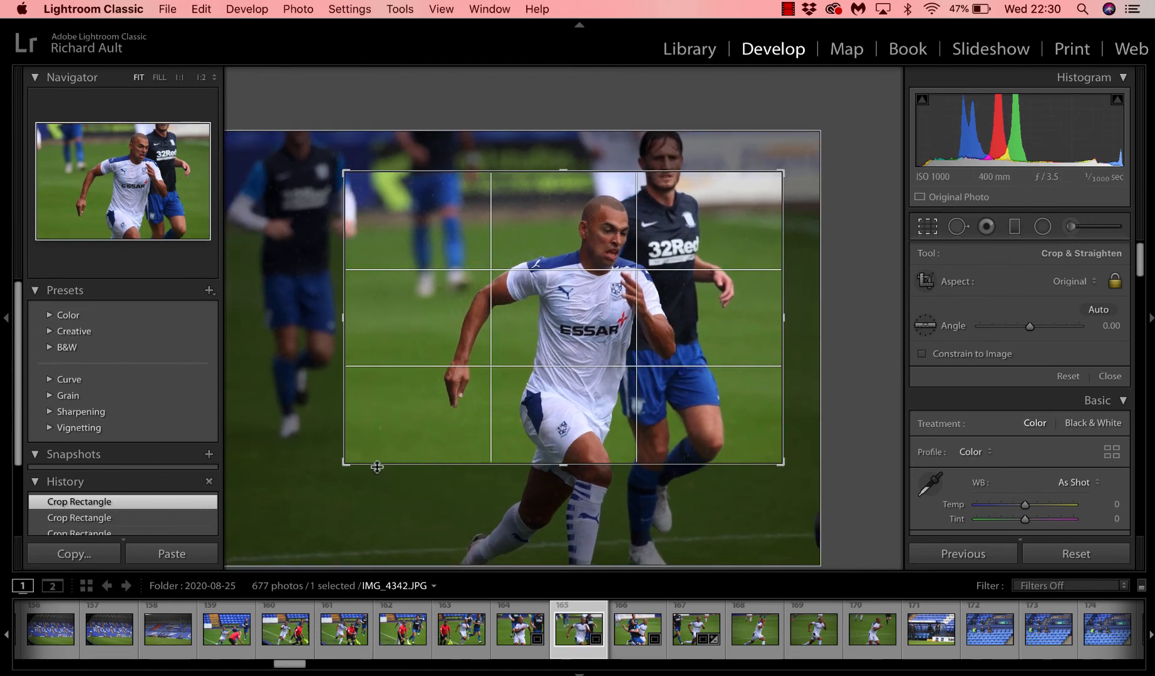
pyautogui.moveTo(344, 464); pyautogui.dragTo(304, 492)
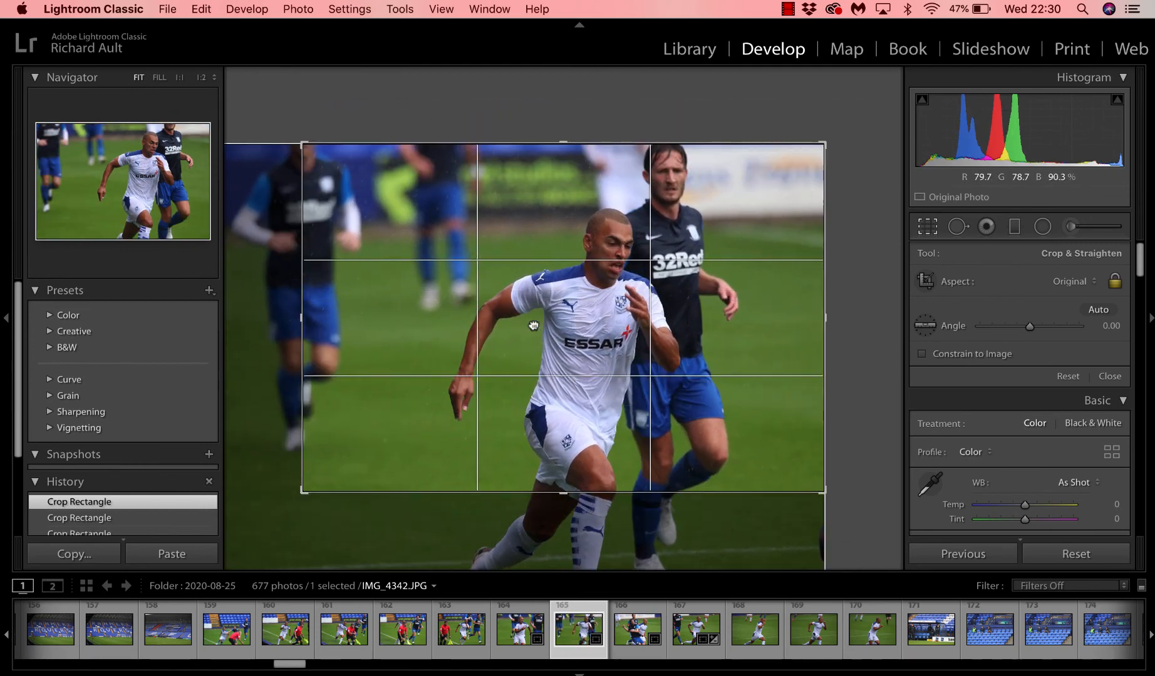
pyautogui.click(927, 228)
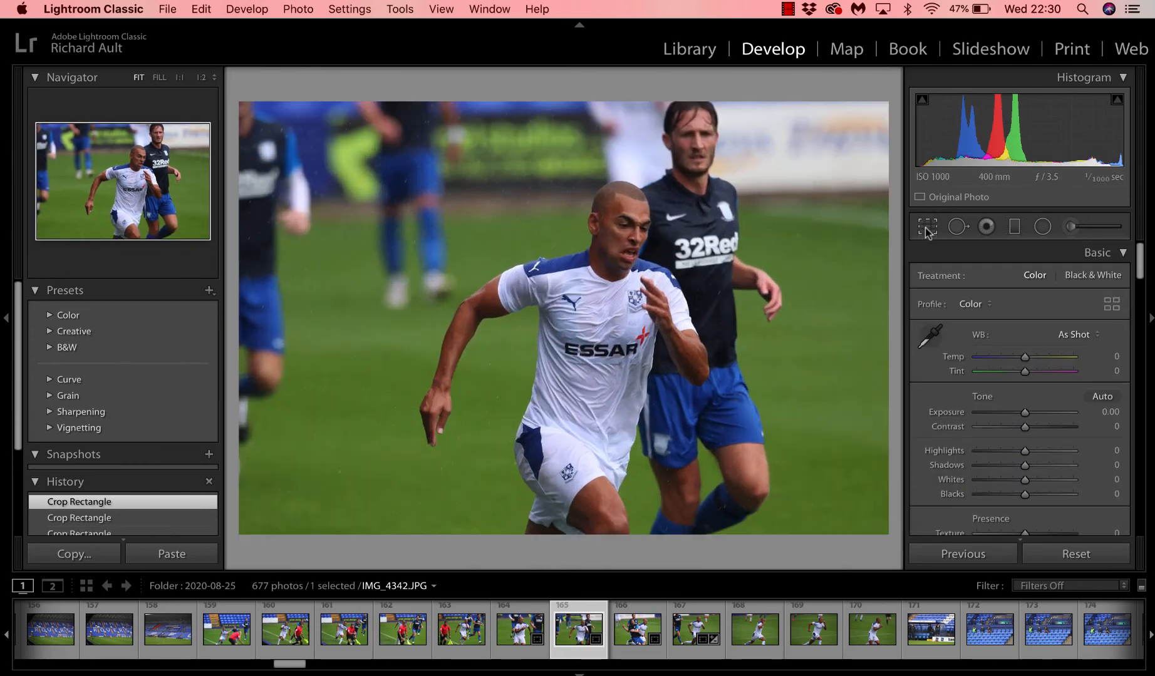
pyautogui.click(623, 248)
pyautogui.click(622, 245)
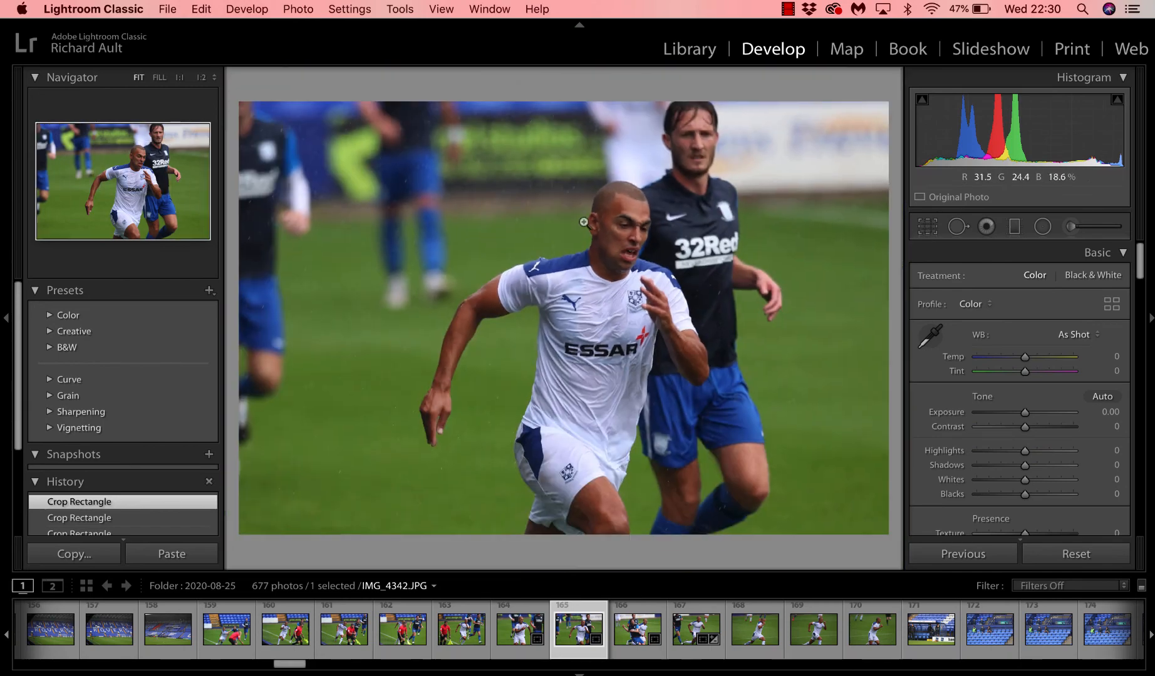
# Export the cropped running-player photo with the previous export settings, and export it again with the PNE user preset
pyautogui.click(169, 10)
pyautogui.click(223, 246)
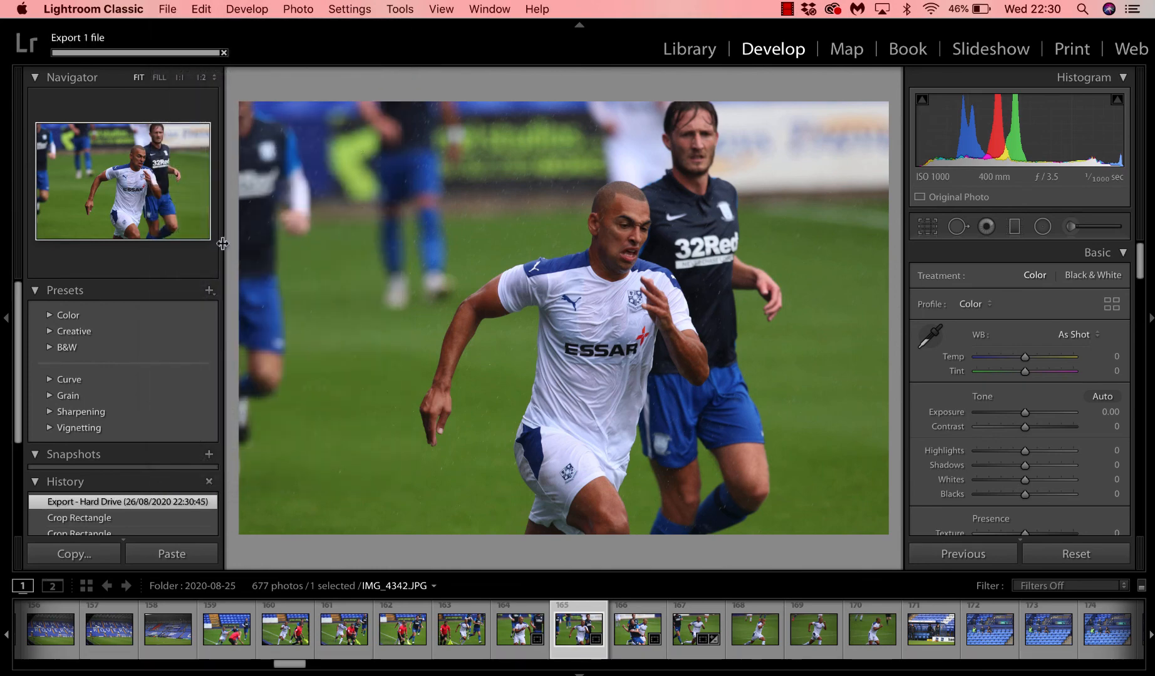
pyautogui.click(161, 9)
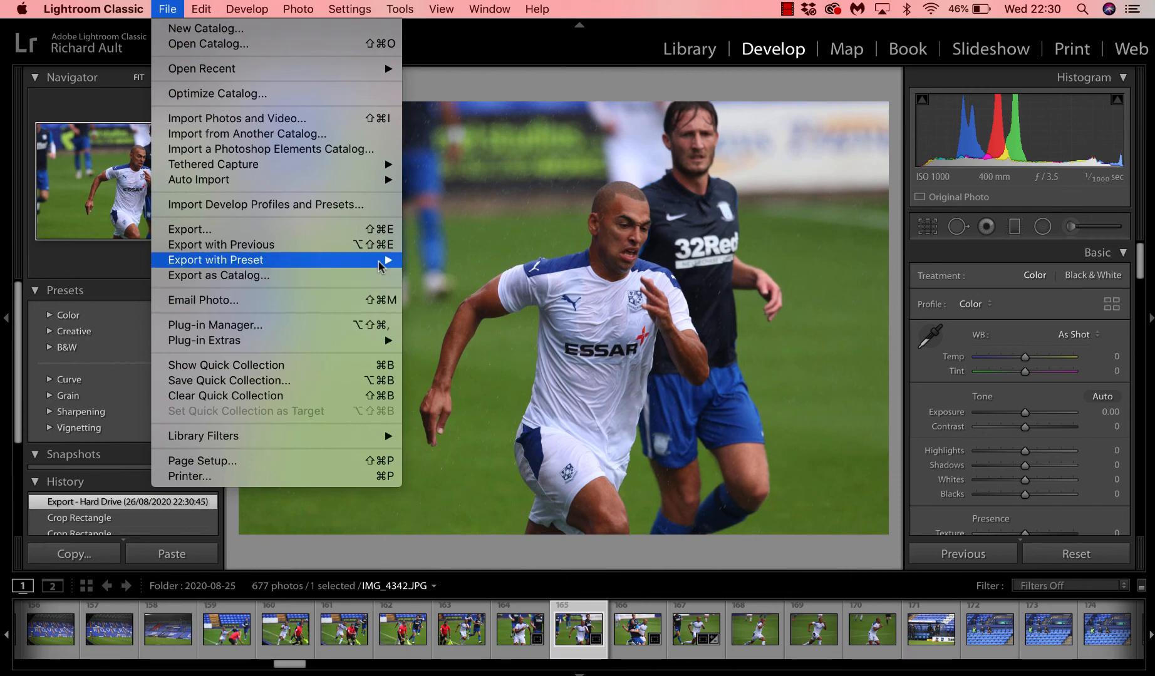
pyautogui.moveTo(384, 259)
pyautogui.click(464, 351)
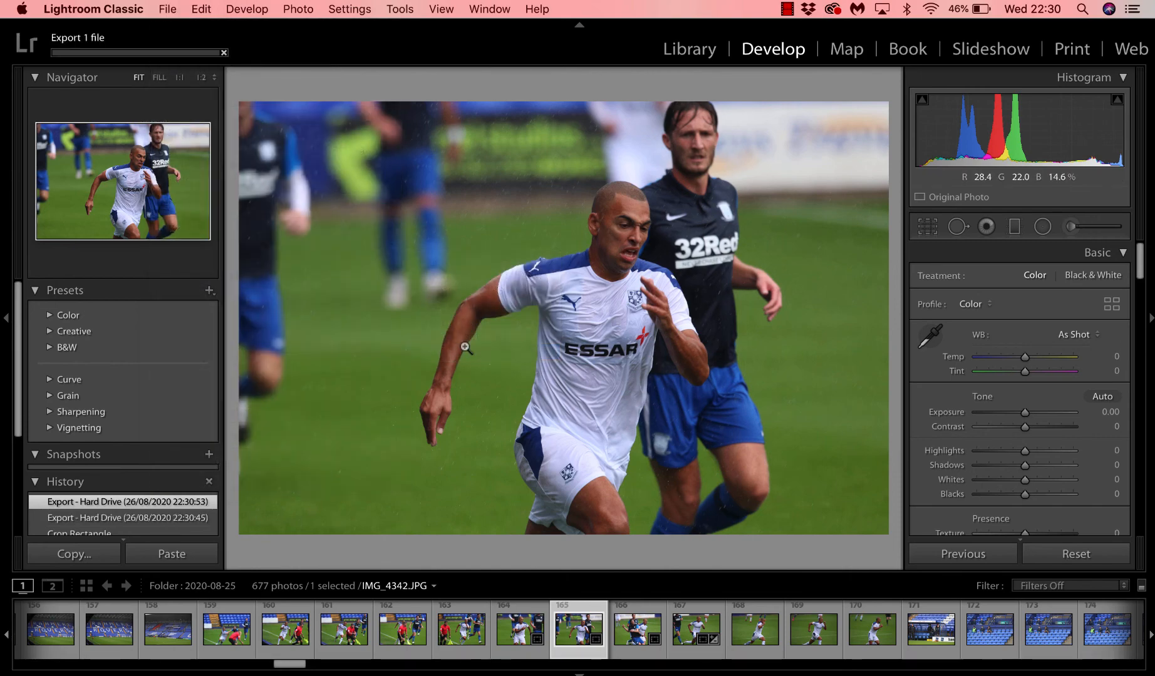
# Return to the Library grid, and inspect the exported IMG_4342.jpg from the Preston folder in Finder at full size
pyautogui.click(697, 49)
pyautogui.scroll(-5, 614, 386)
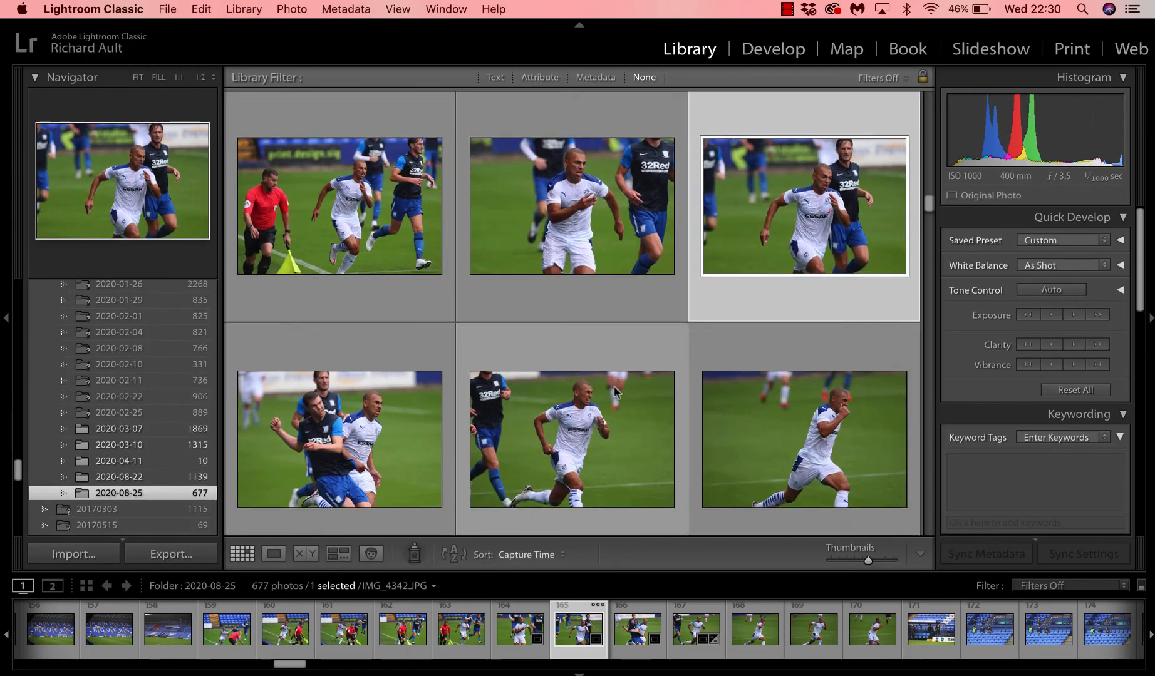
pyautogui.scroll(10, 344, 258)
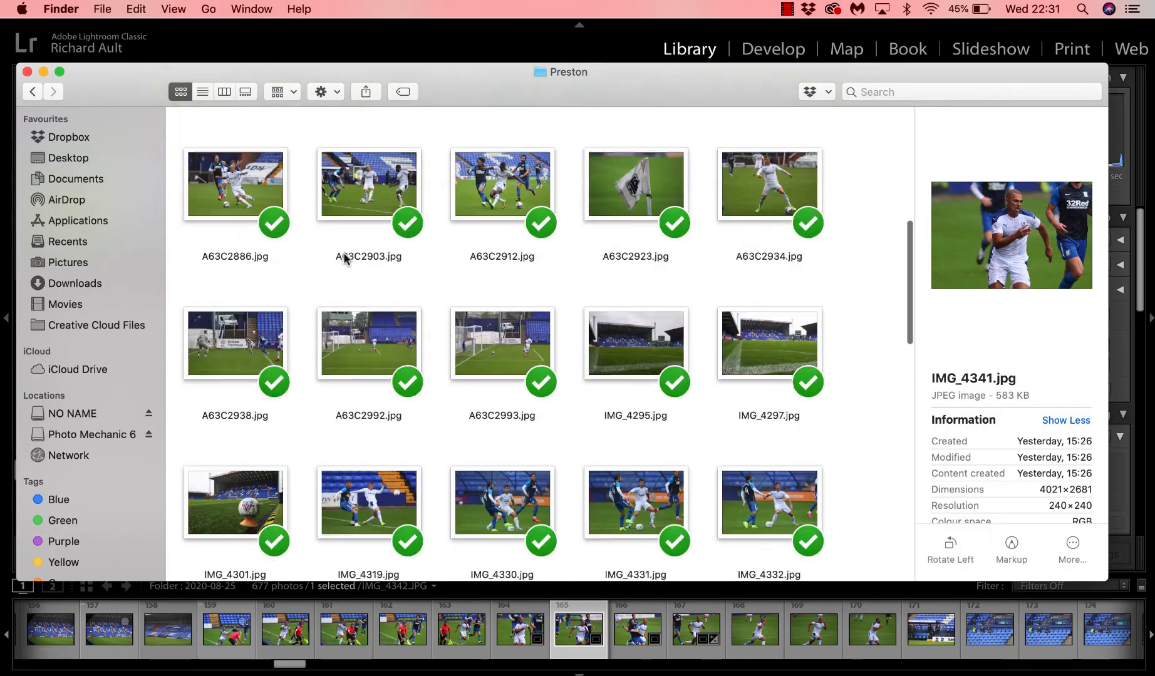
pyautogui.scroll(-10, 344, 258)
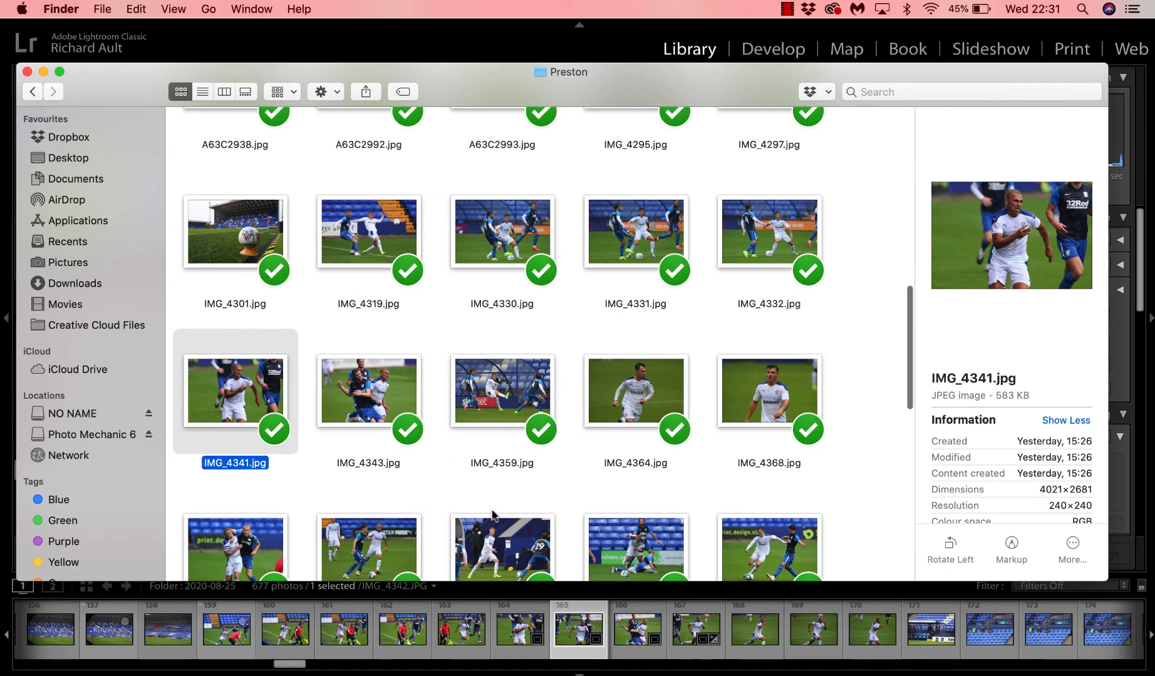
pyautogui.scroll(-10, 495, 509)
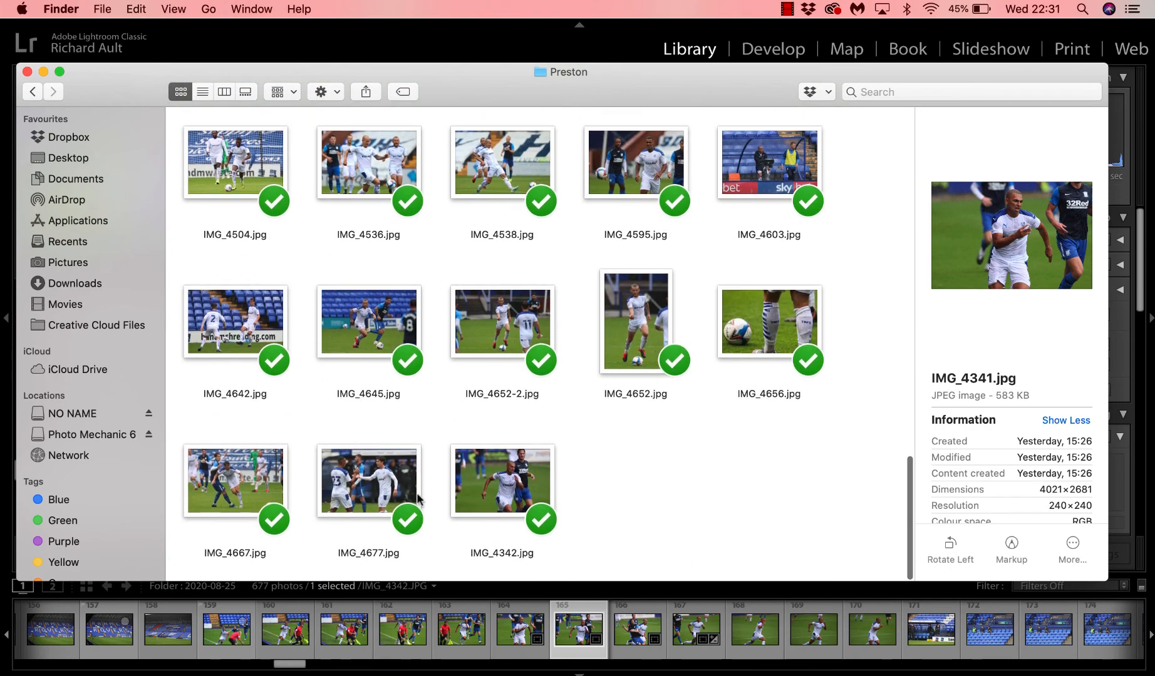
pyautogui.doubleClick(516, 495)
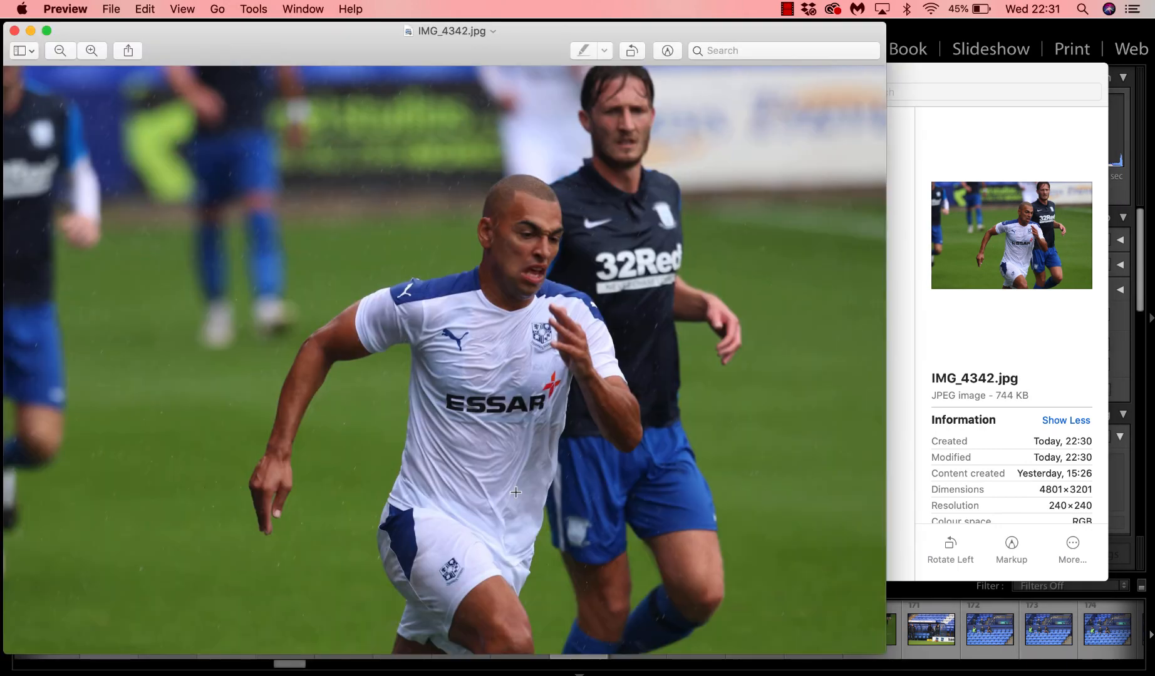
pyautogui.click(14, 30)
# Inspect the watermarked IMG_4342.jpg in the Social folder, and close the preview and the folder window
pyautogui.scroll(10, 295, 250)
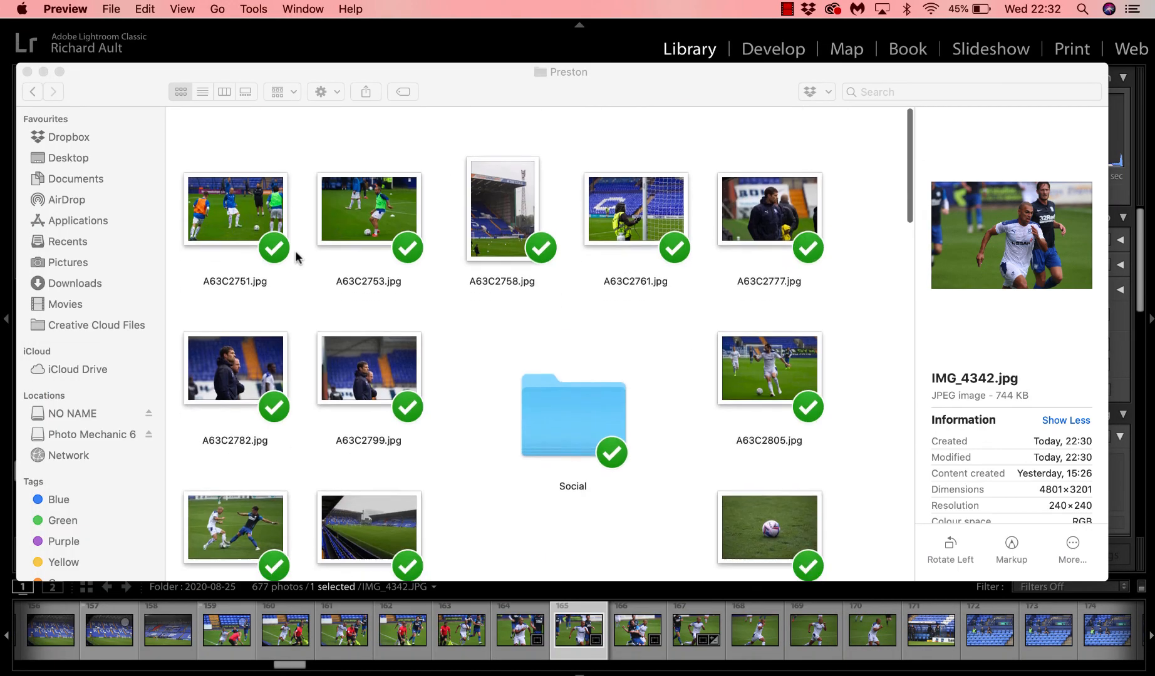
pyautogui.doubleClick(598, 399)
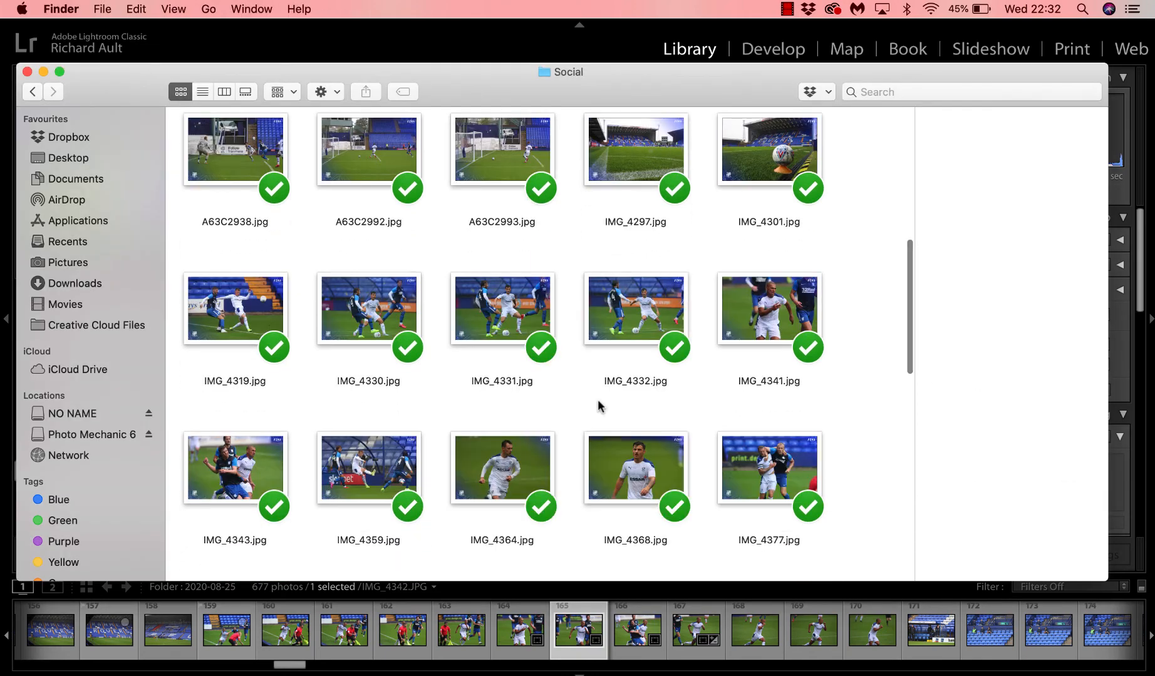
pyautogui.scroll(-10, 598, 401)
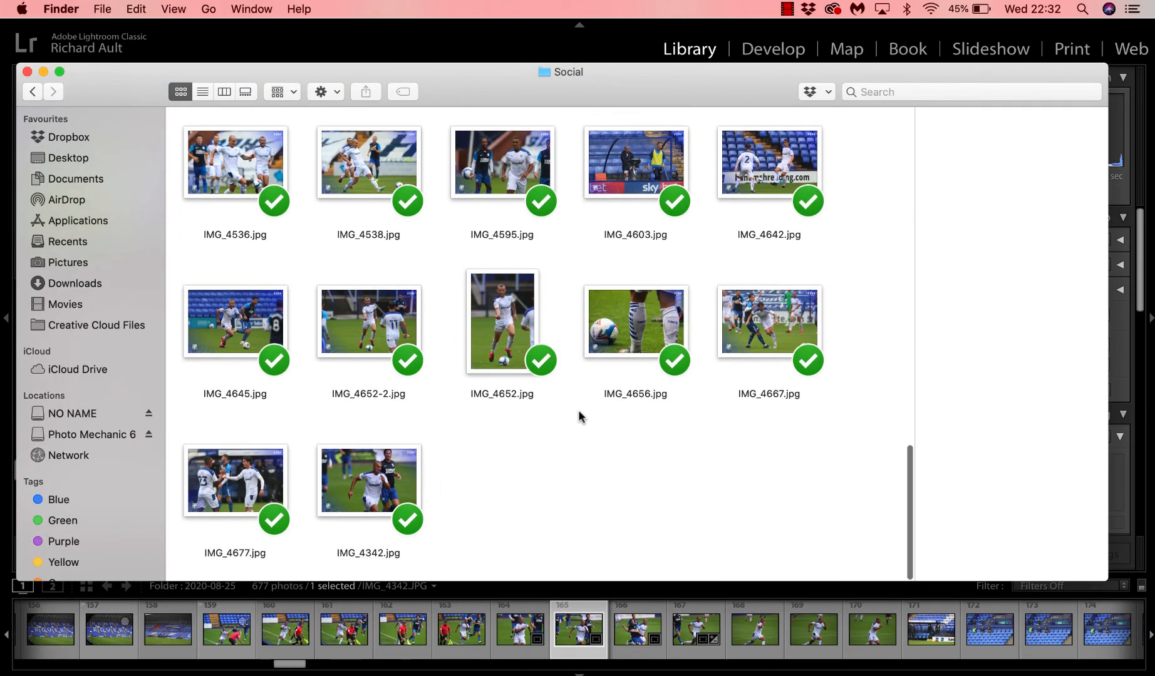
pyautogui.doubleClick(401, 487)
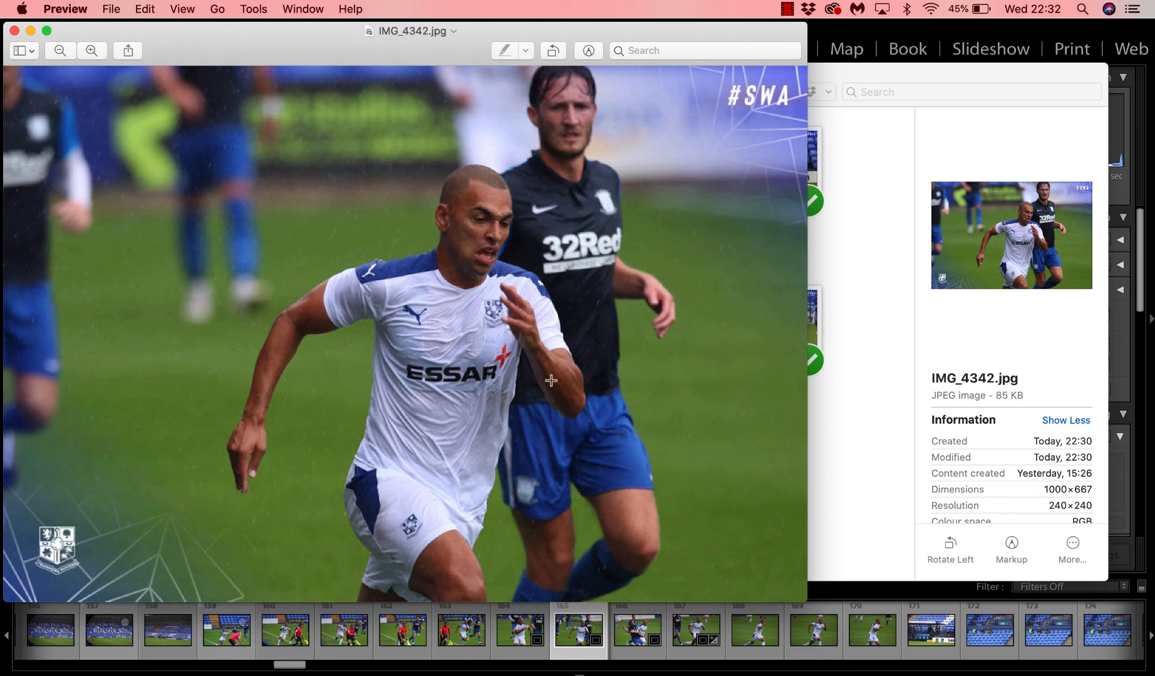
pyautogui.click(15, 30)
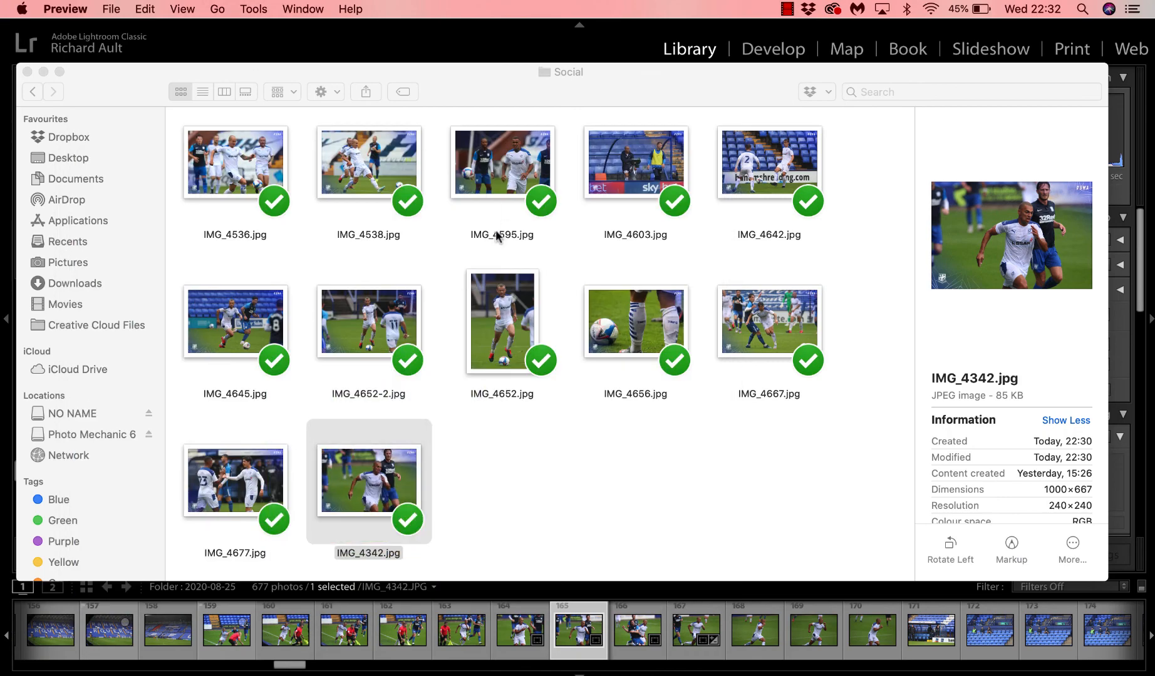
pyautogui.click(28, 71)
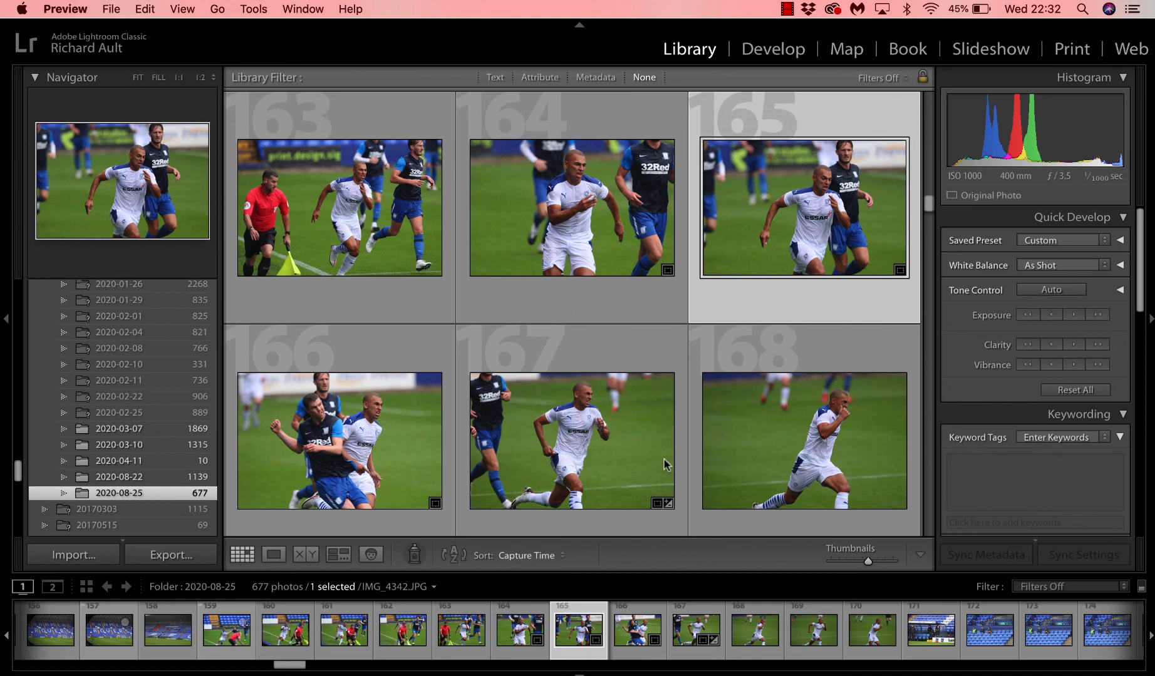
# Browse further through the match photos in the Library grid and return to the first photos of the folder
pyautogui.scroll(-5, 665, 465)
pyautogui.scroll(-6, 665, 464)
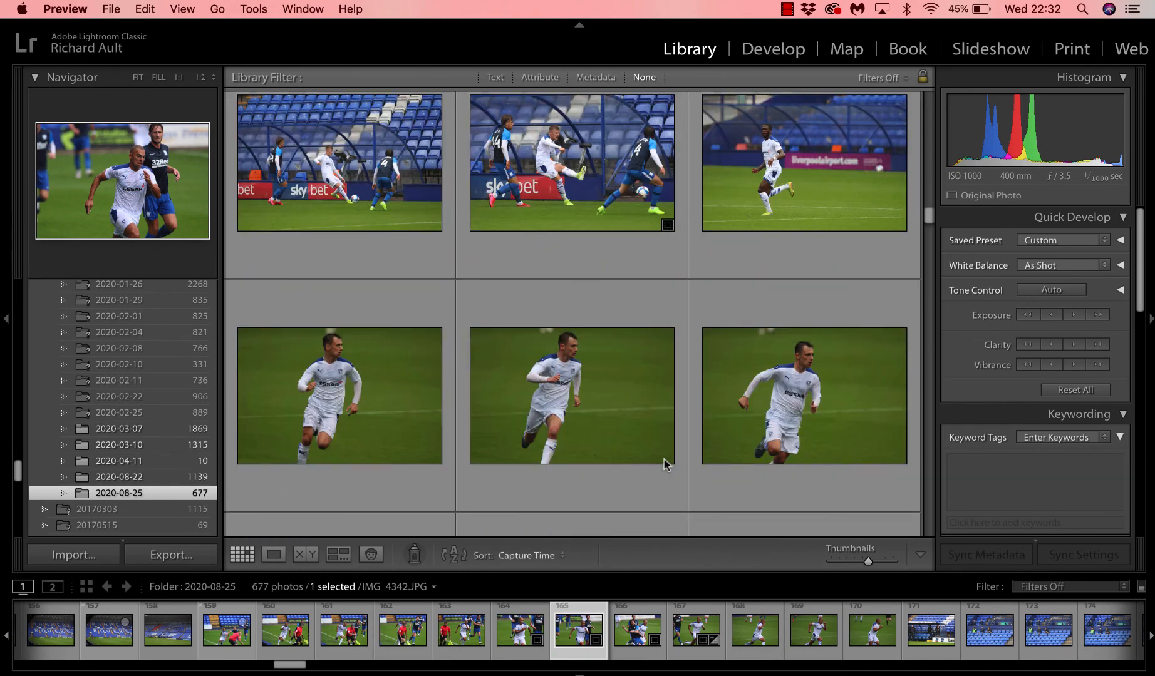
pyautogui.scroll(-5, 665, 464)
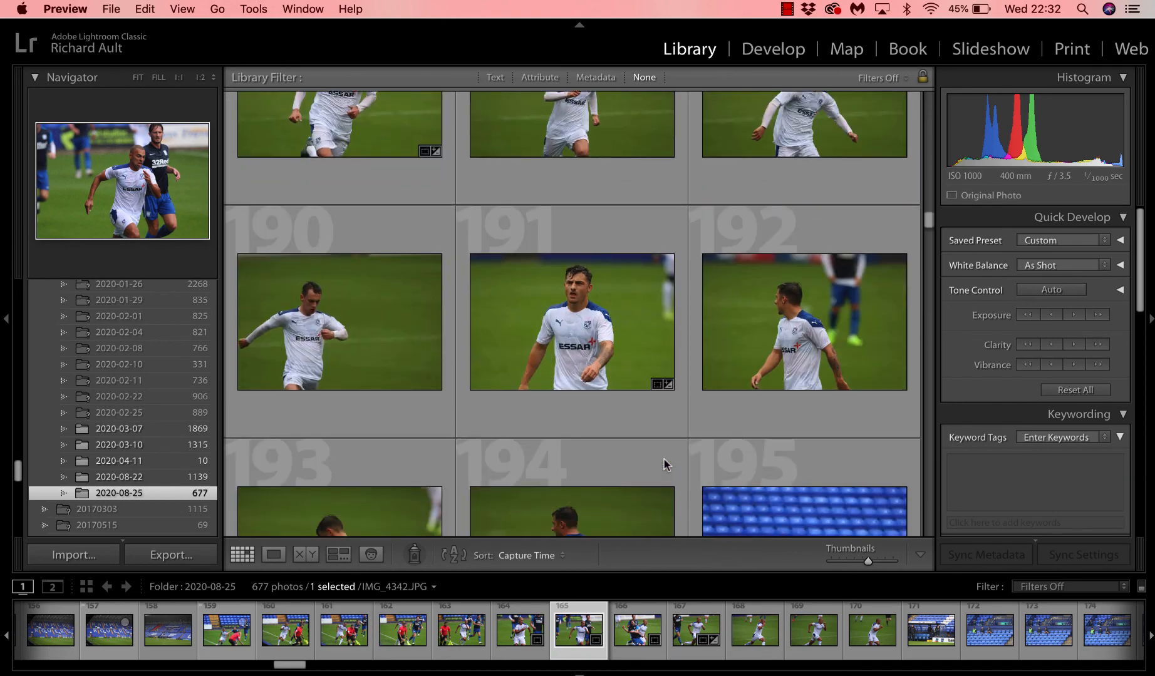
pyautogui.scroll(-3, 665, 464)
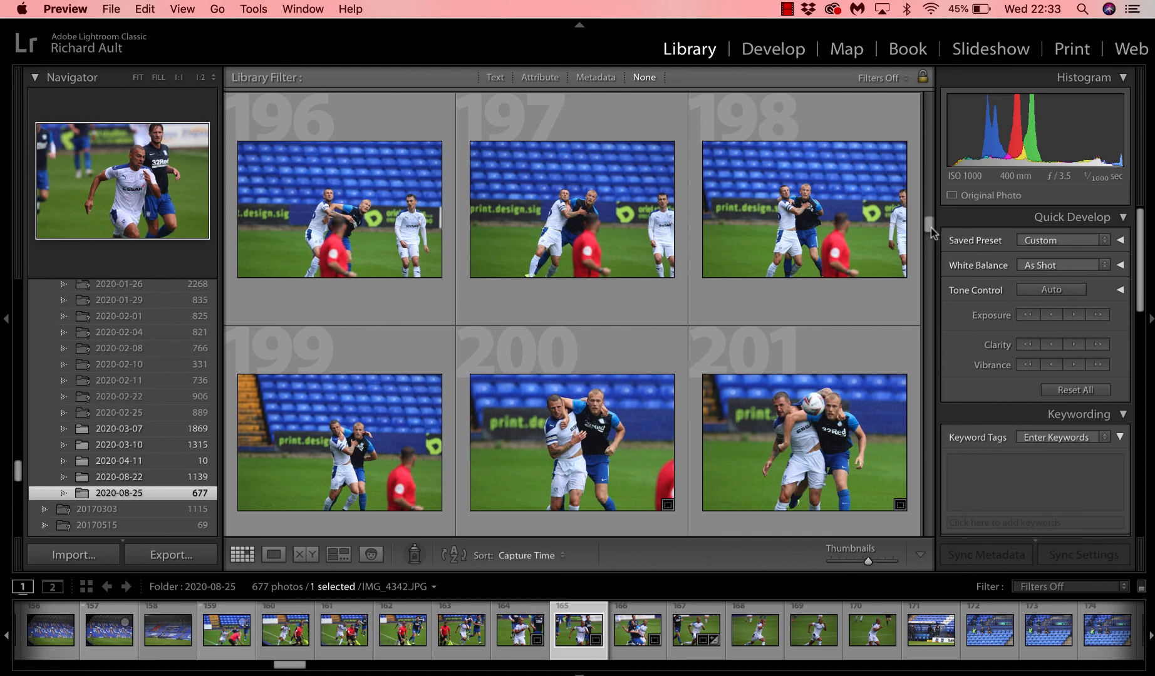
pyautogui.moveTo(929, 226); pyautogui.dragTo(931, 82)
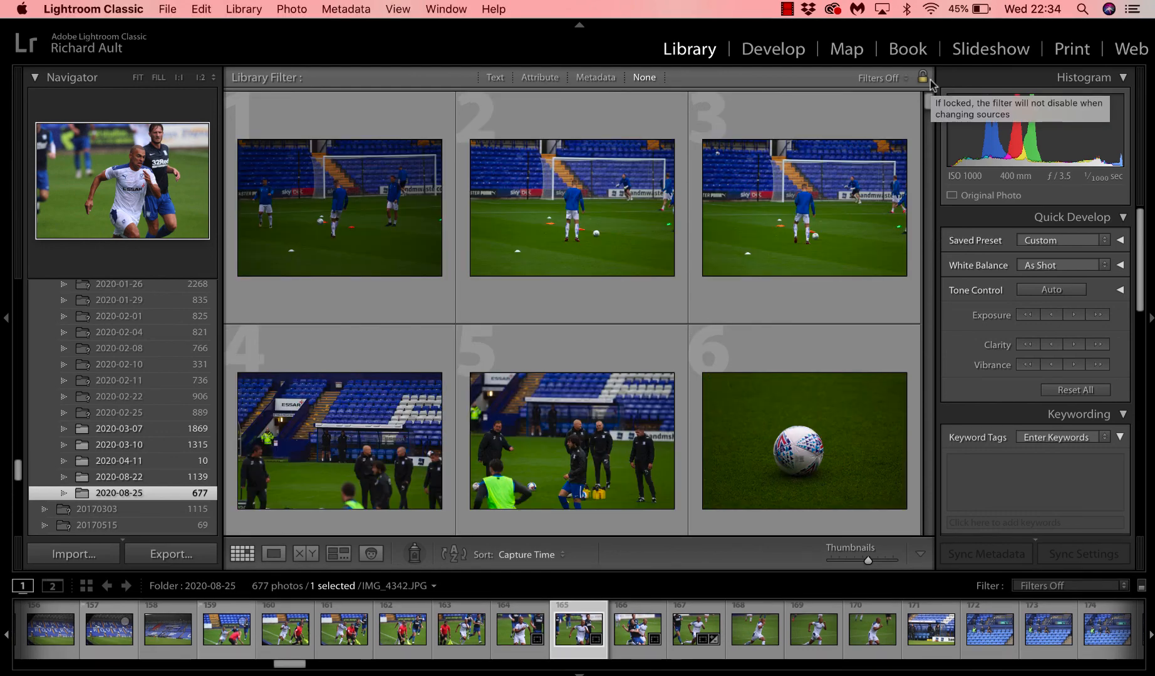